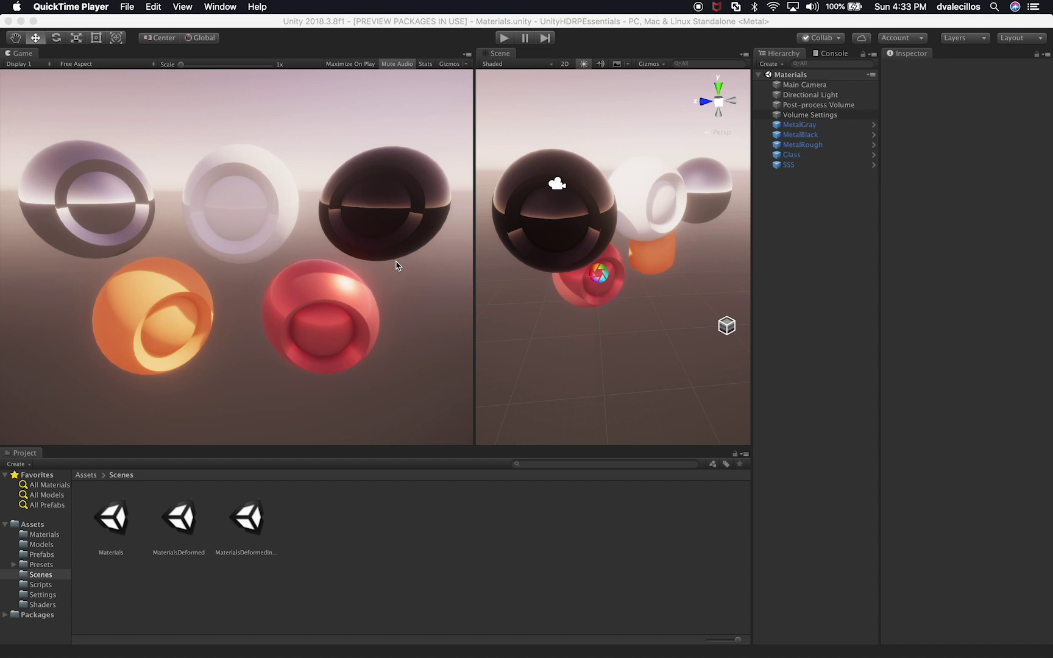
# Review the templates offered for a new project, including High-Definition RP (Preview), and close the project window without creating one
pyautogui.click(298, 24)
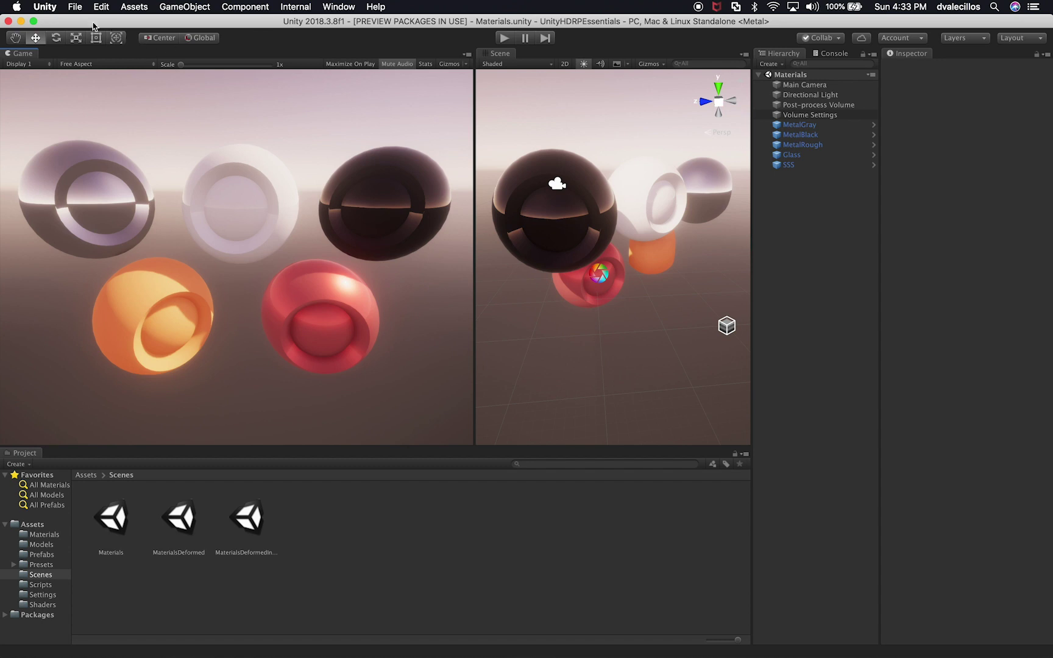
pyautogui.click(75, 7)
pyautogui.click(84, 89)
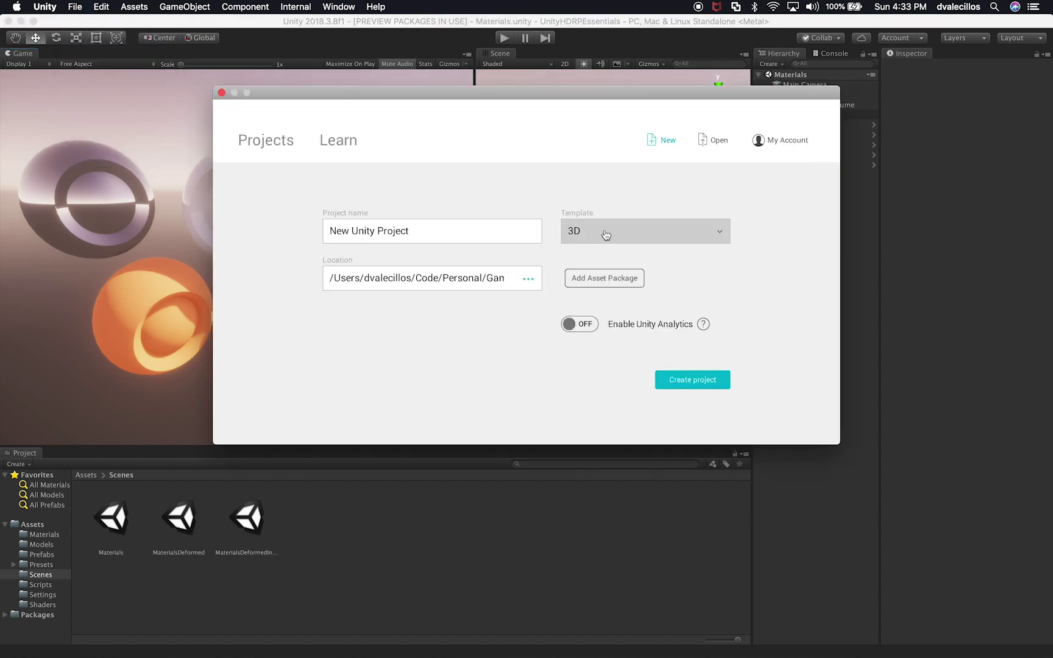
pyautogui.click(605, 234)
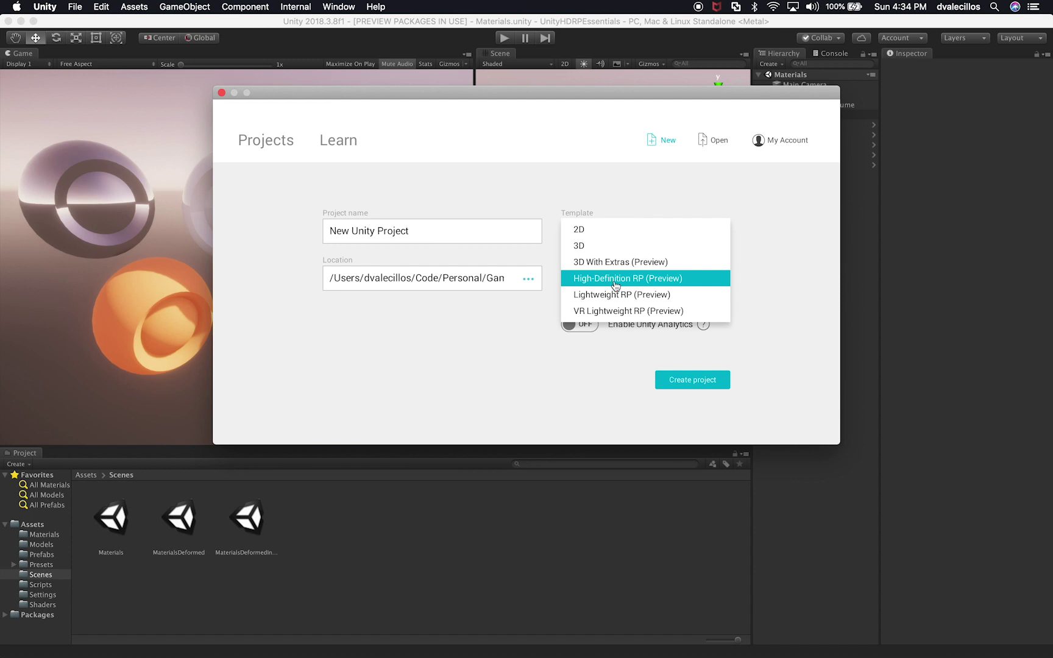
pyautogui.click(801, 221)
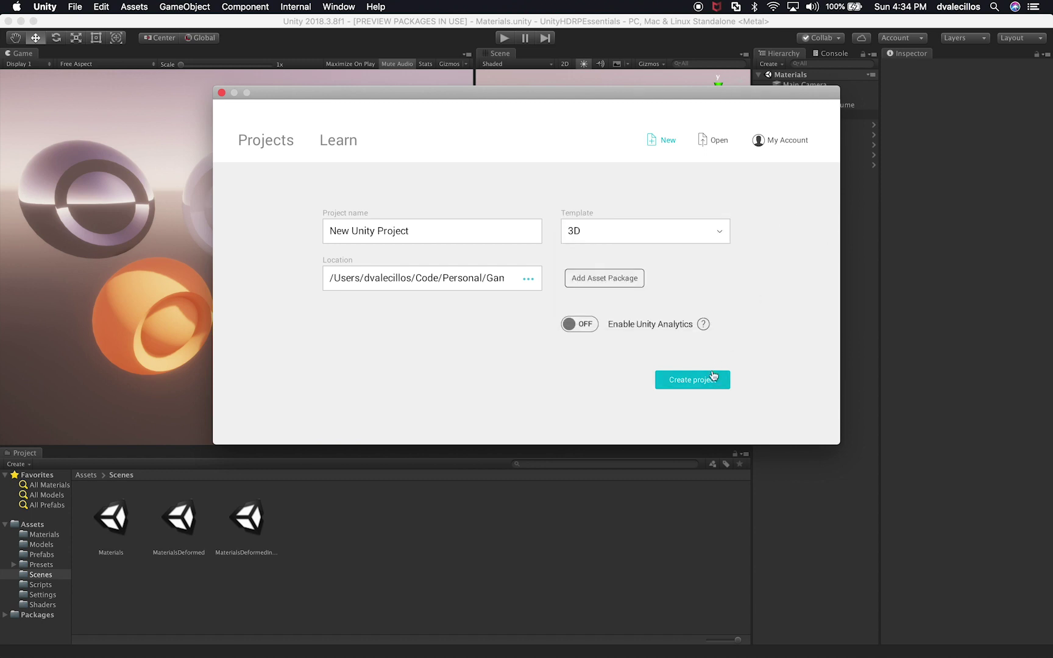
pyautogui.click(222, 93)
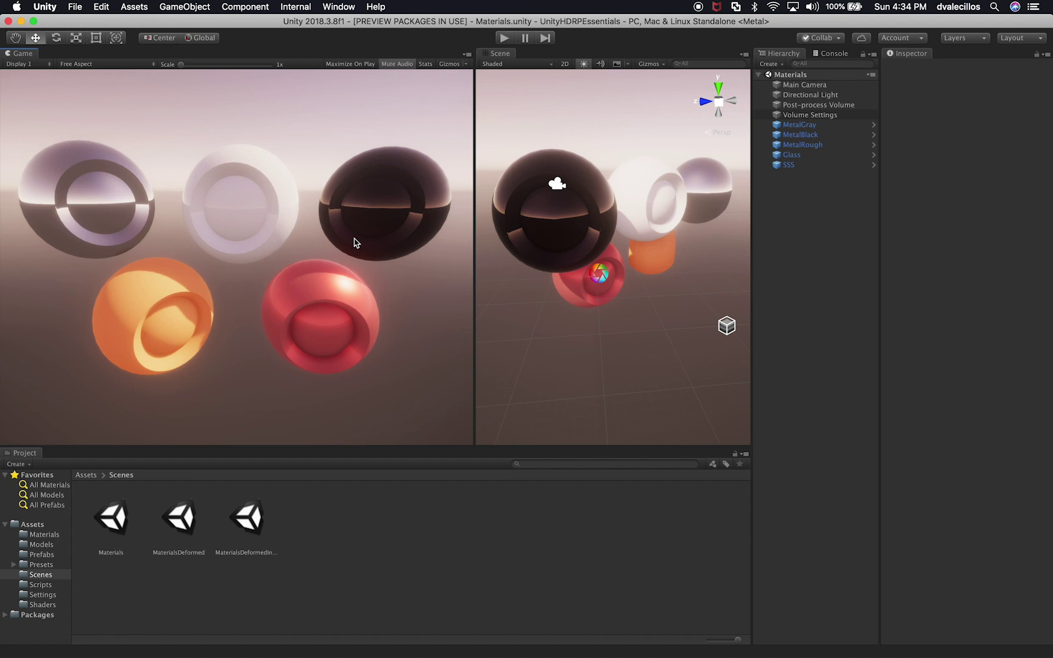
# Examine the components of Main Camera, Directional Light, Post-process Volume and Volume Settings in the Materials scene
pyautogui.click(815, 87)
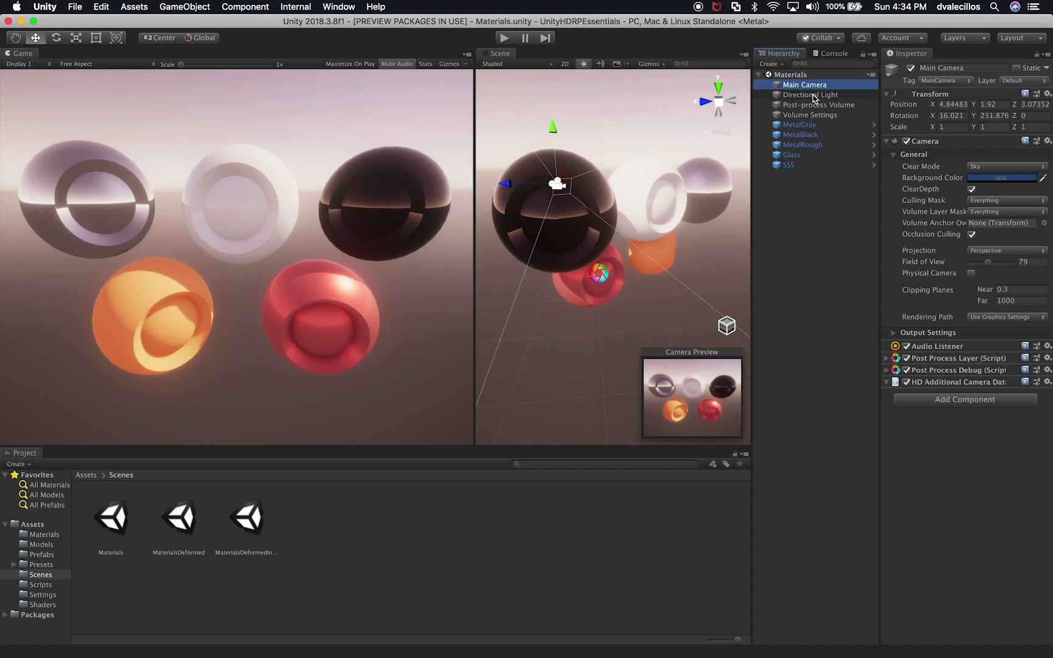
pyautogui.click(814, 96)
pyautogui.click(810, 106)
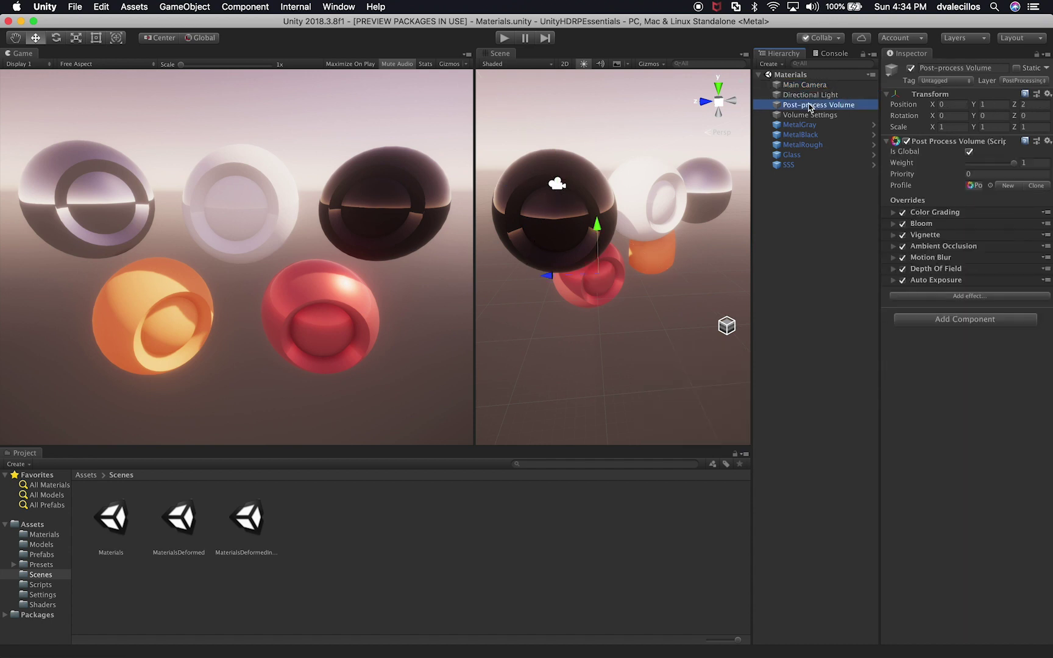
pyautogui.click(803, 117)
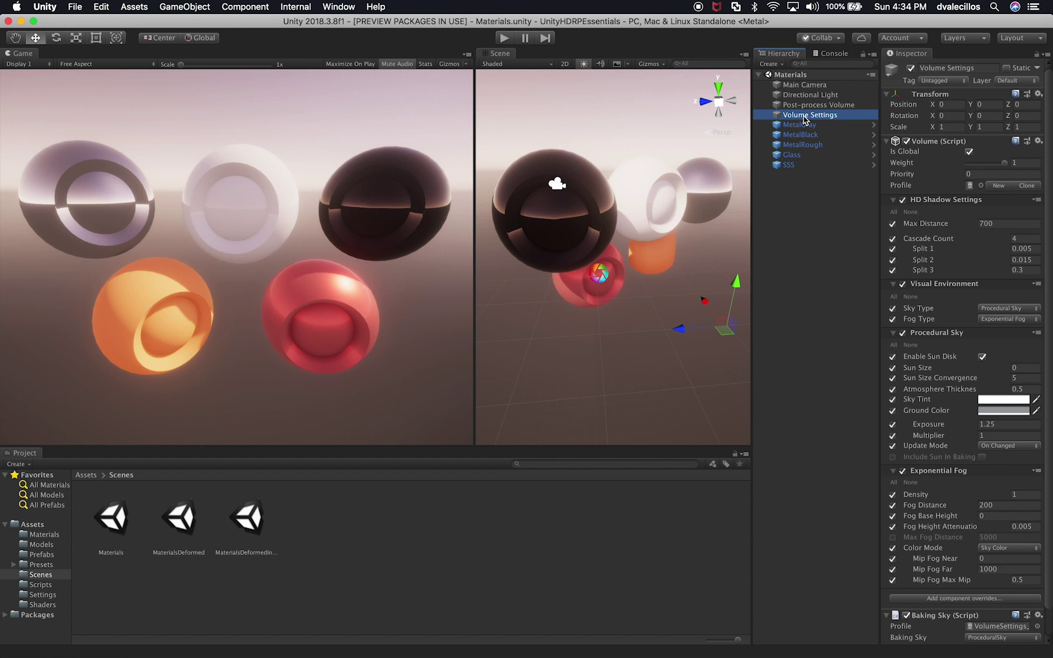
# Inspect the MetalBlack sphere's components and examine the group of spheres in the scene from another angle
pyautogui.click(583, 183)
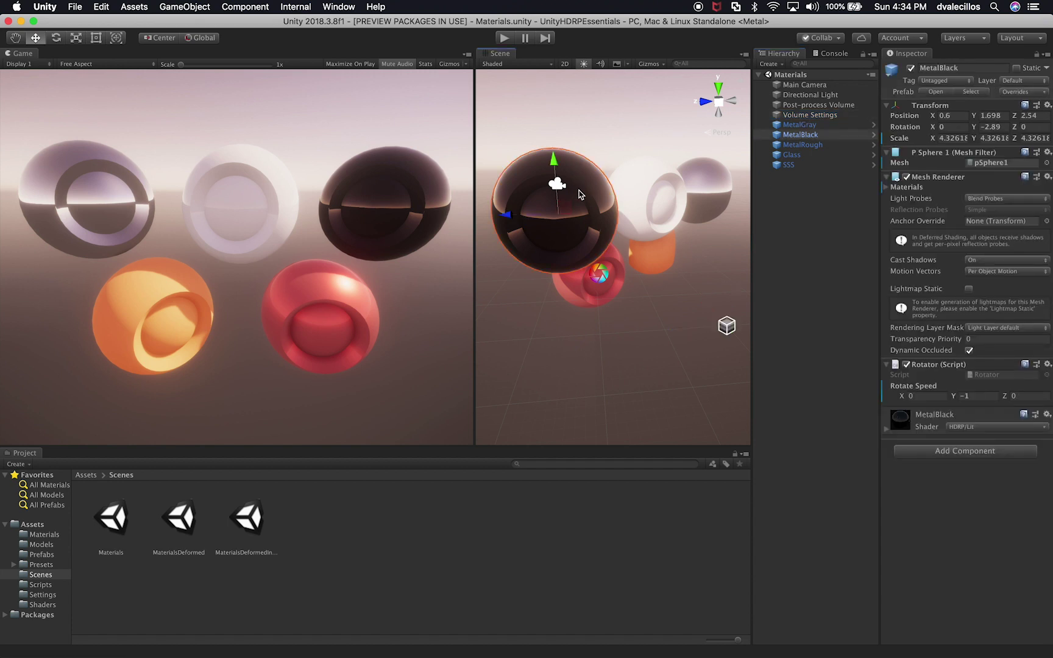
pyautogui.keyDown('alt'); pyautogui.moveTo(631, 185); pyautogui.dragTo(595, 207); pyautogui.keyUp('alt')
pyautogui.scroll(5, 695, 234)
pyautogui.press('f')
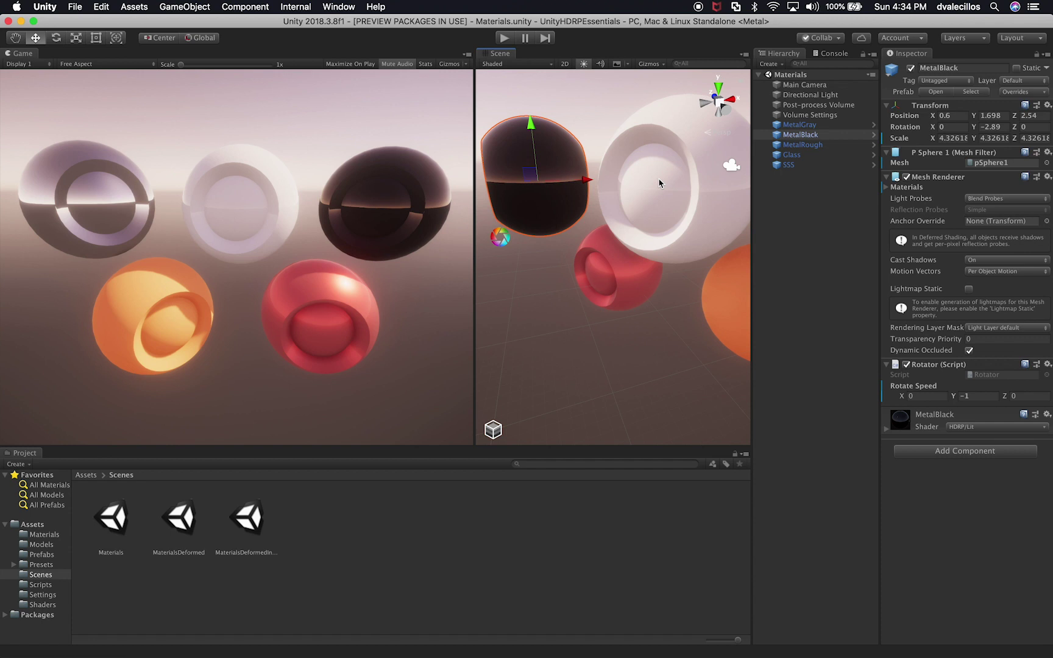
# Place the Sphere model from the Models folder in the scene and scale it uniformly to about 15.13
pyautogui.click(42, 544)
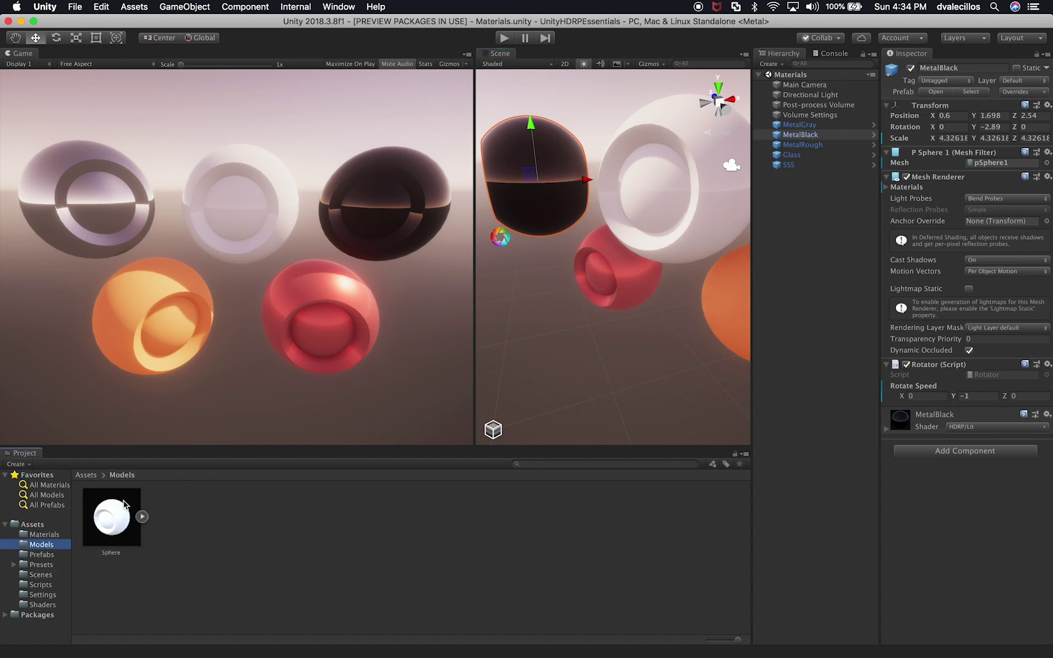
pyautogui.click(141, 519)
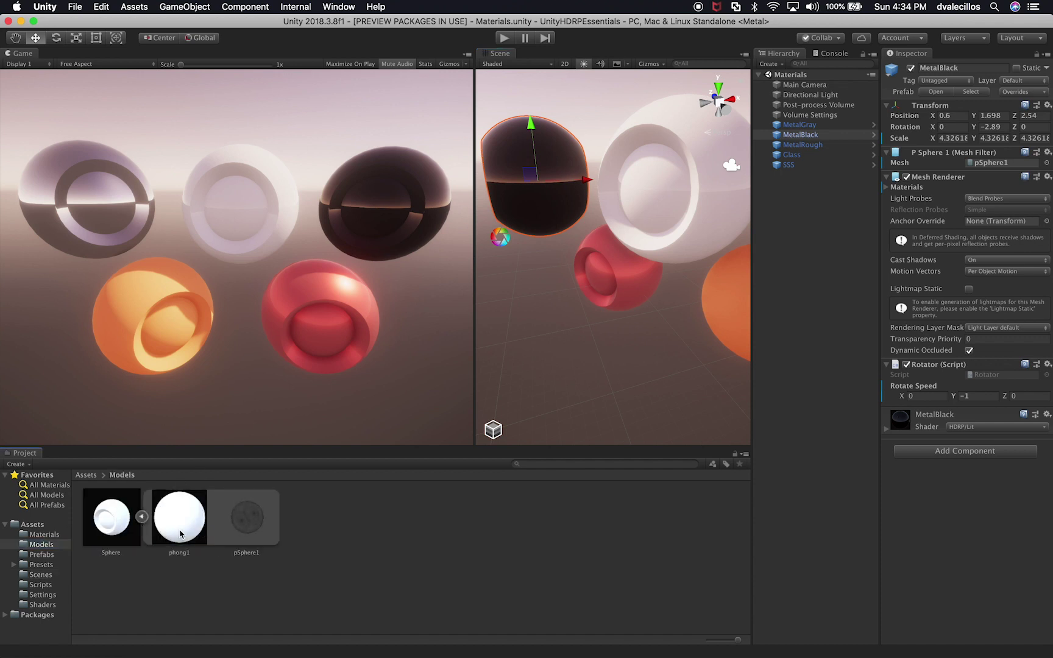
pyautogui.moveTo(109, 521); pyautogui.dragTo(563, 385)
pyautogui.press('r')
pyautogui.moveTo(647, 382); pyautogui.dragTo(685, 289)
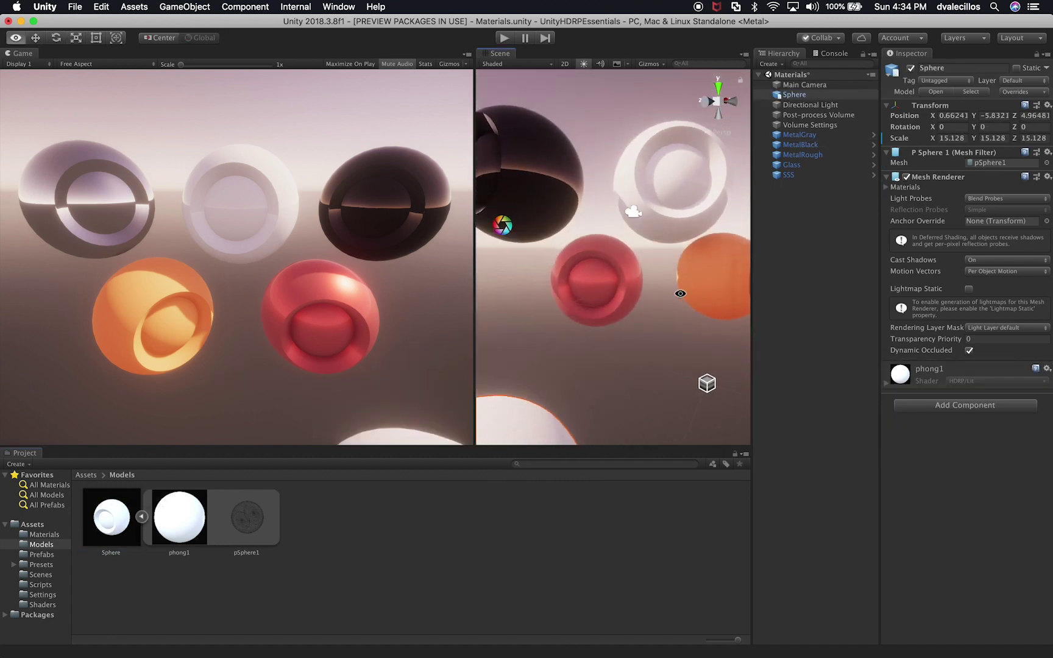
pyautogui.press('f')
pyautogui.keyDown('alt'); pyautogui.moveTo(623, 329); pyautogui.dragTo(475, 286); pyautogui.keyUp('alt')
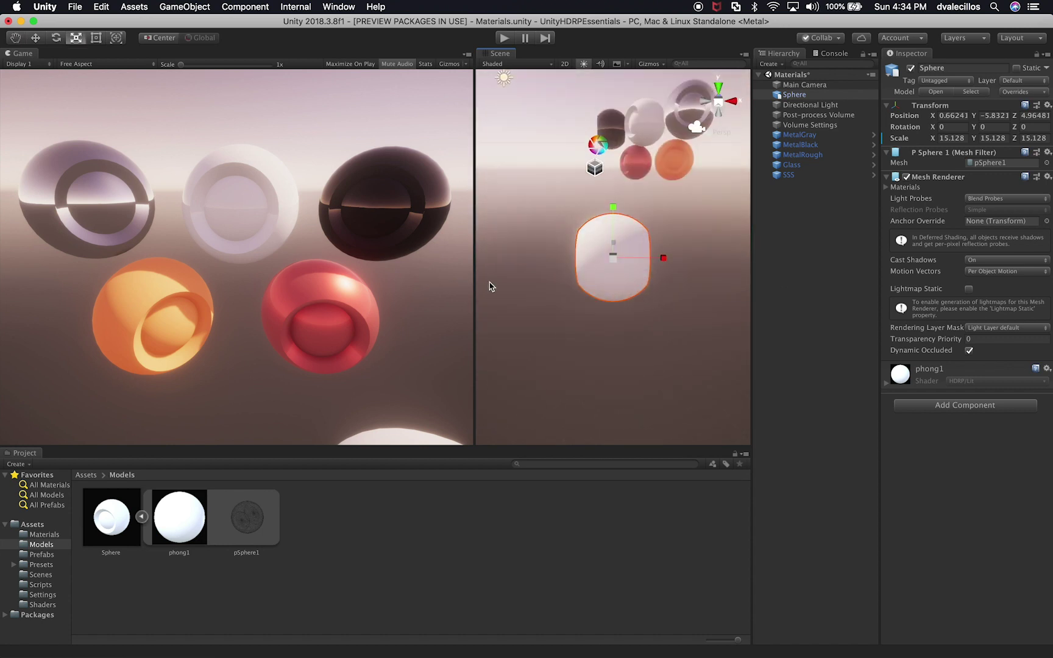
# Undo the scaling of the added Sphere and delete that object from the scene
pyautogui.press('super+z')
pyautogui.press('w')
pyautogui.click(653, 116)
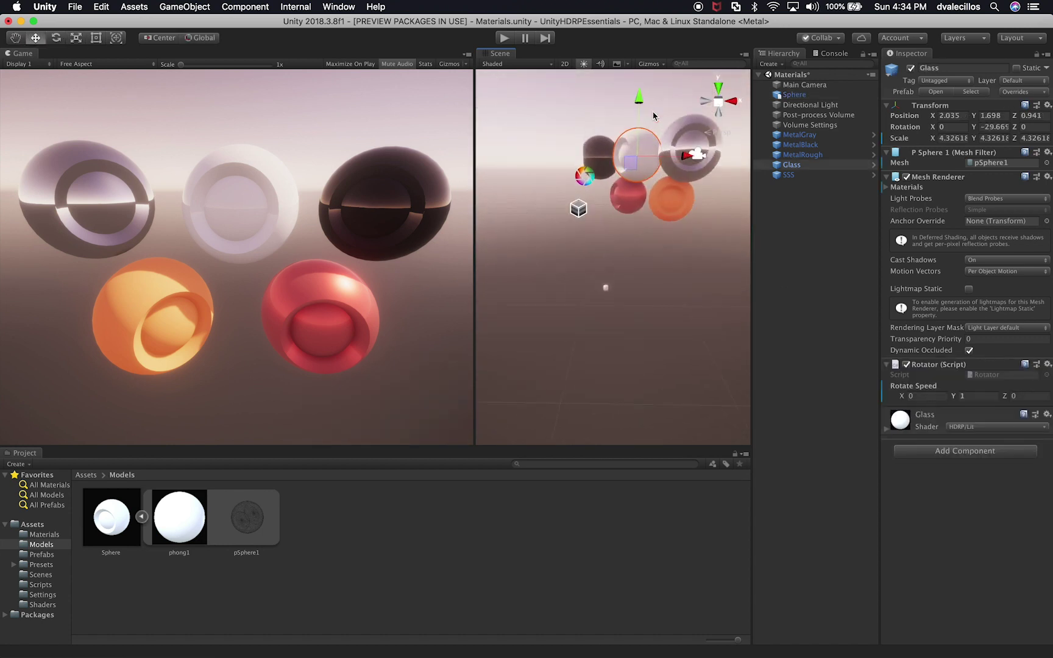
pyautogui.press('f')
pyautogui.keyDown('alt'); pyautogui.moveTo(584, 197); pyautogui.dragTo(687, 313); pyautogui.keyUp('alt')
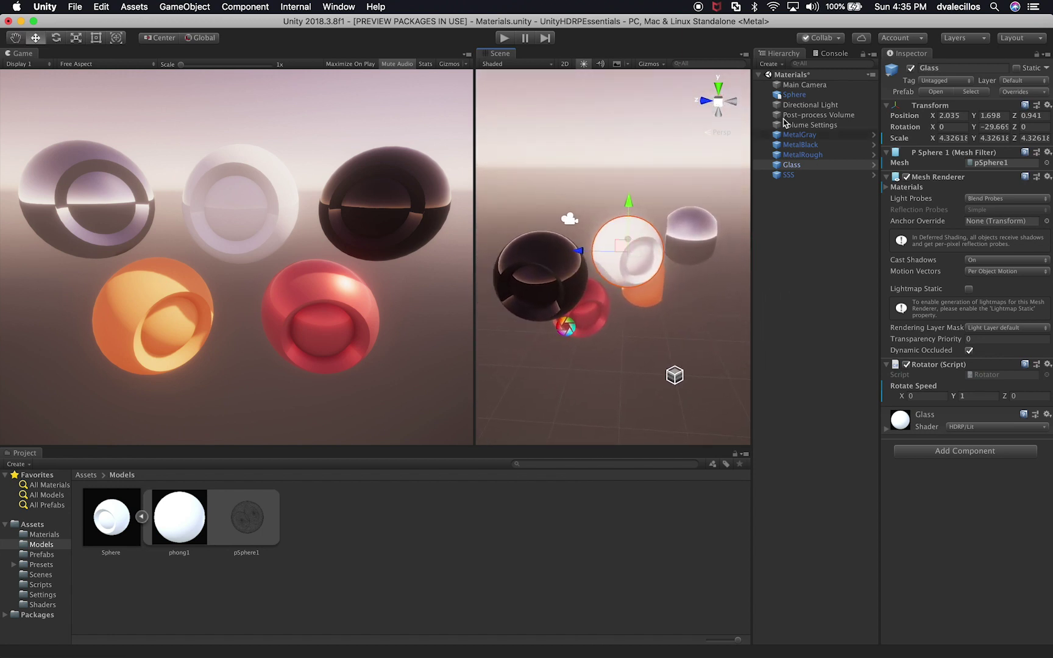
pyautogui.click(820, 96)
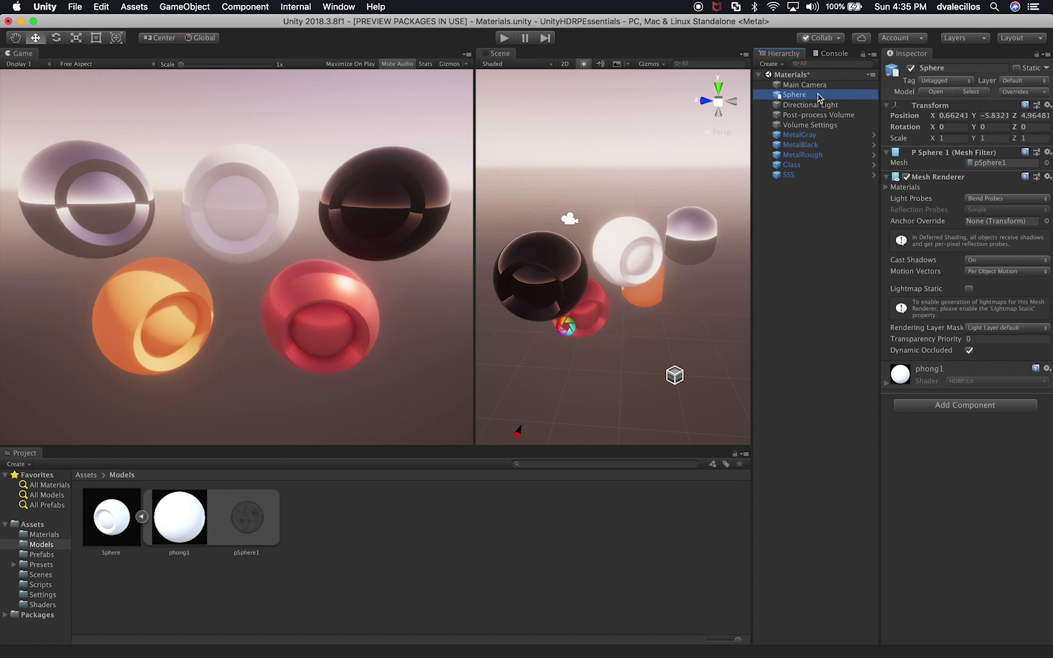
pyautogui.press('super+BackSpace')
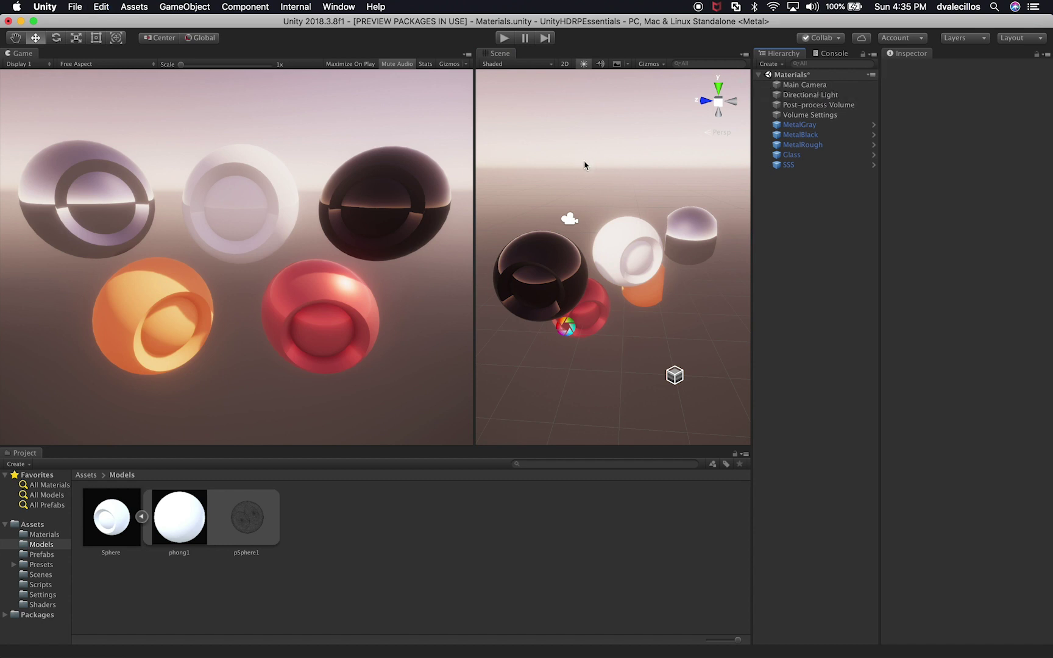
# Examine the scene layout and the settings of the Main Camera and Post-process Volume, then clear the selection
pyautogui.scroll(-3, 602, 189)
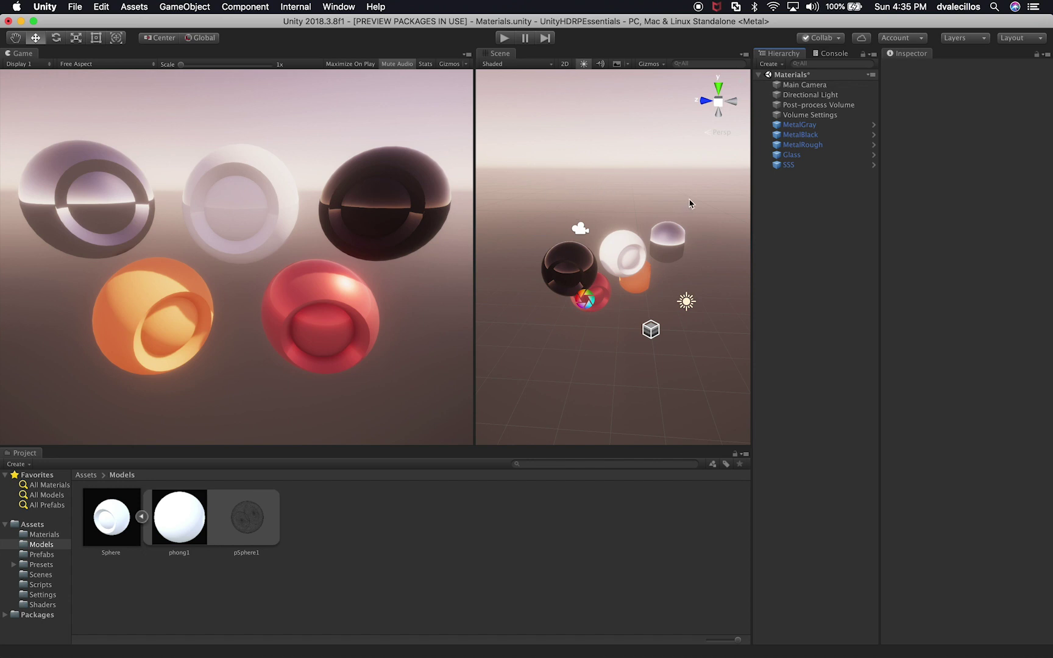
pyautogui.scroll(-3, 689, 203)
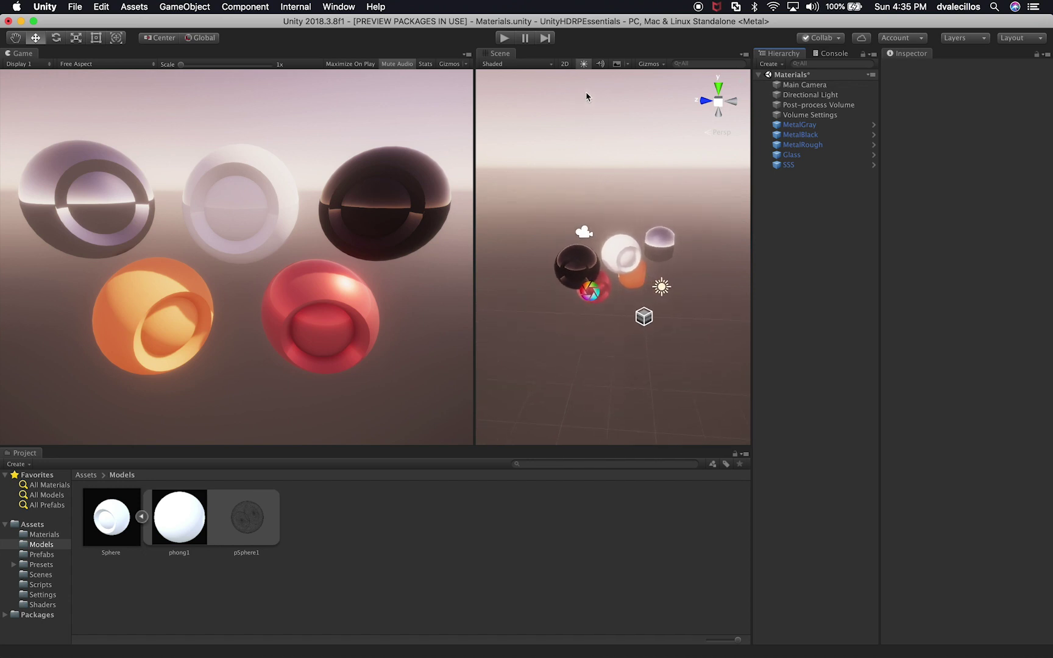
pyautogui.scroll(5, 664, 296)
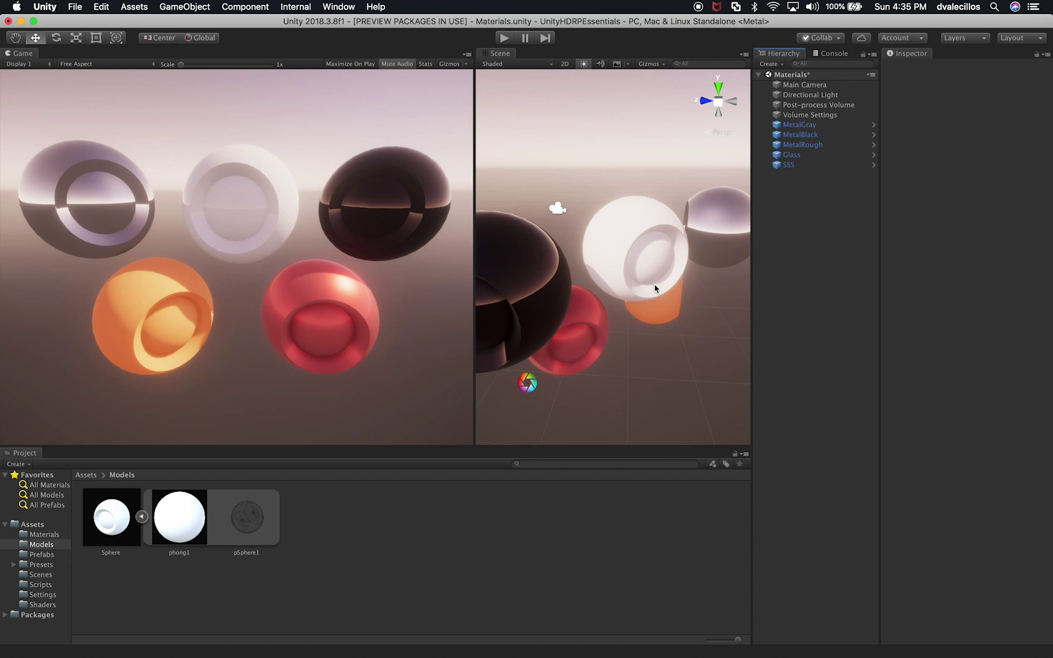
pyautogui.click(559, 210)
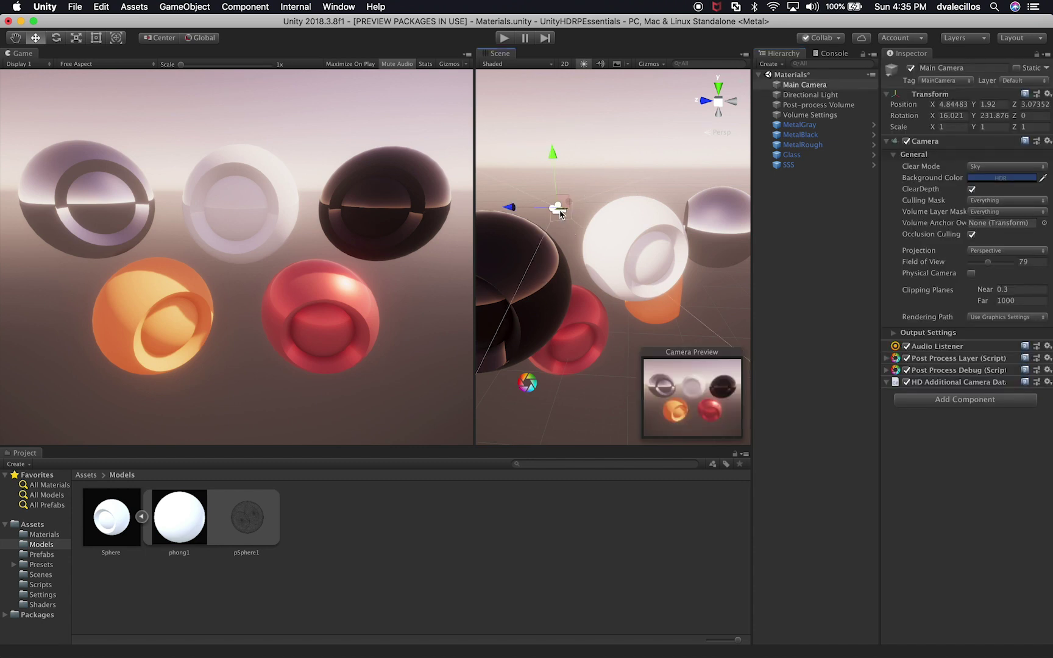
pyautogui.click(530, 385)
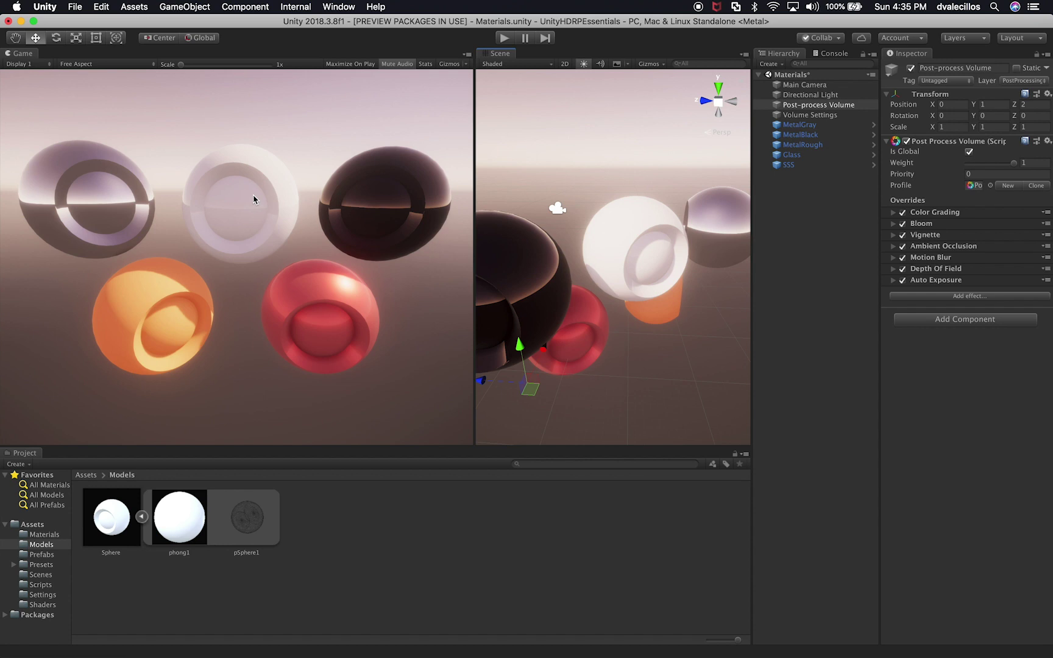
pyautogui.click(737, 244)
pyautogui.click(801, 236)
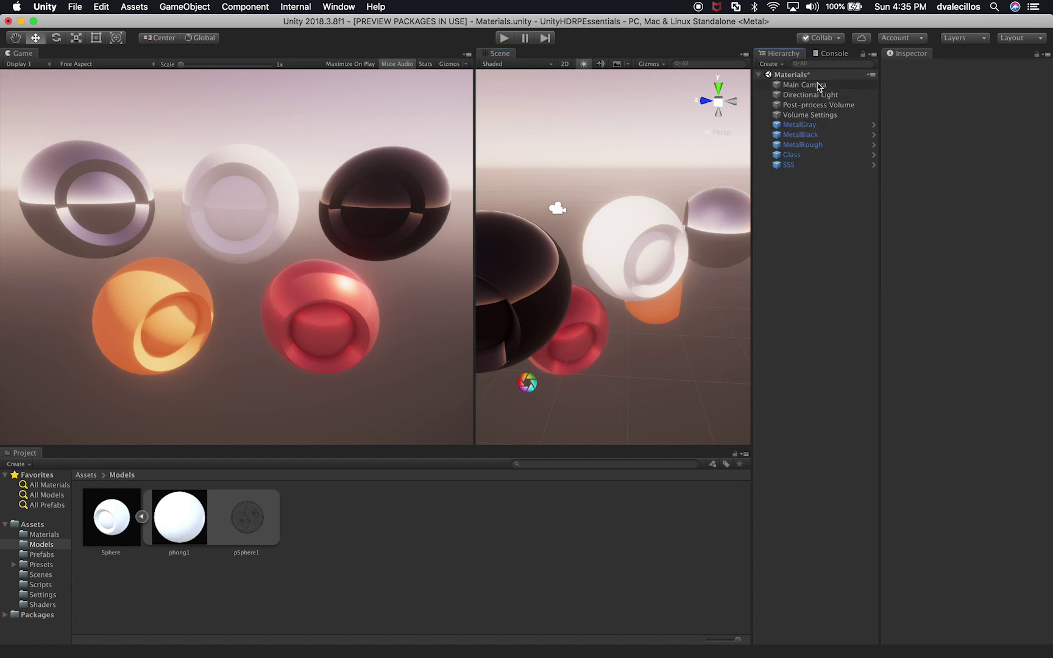
# Search the components that can be added to Volume Settings for "vol" and close the list without adding any
pyautogui.click(805, 117)
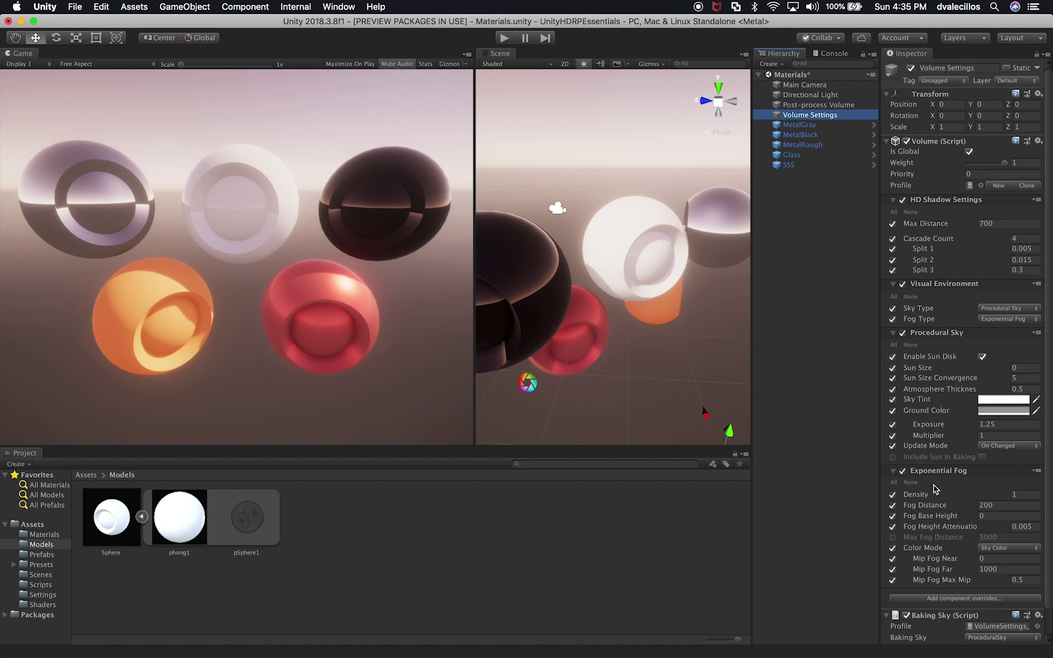
pyautogui.scroll(-2, 933, 489)
pyautogui.click(914, 633)
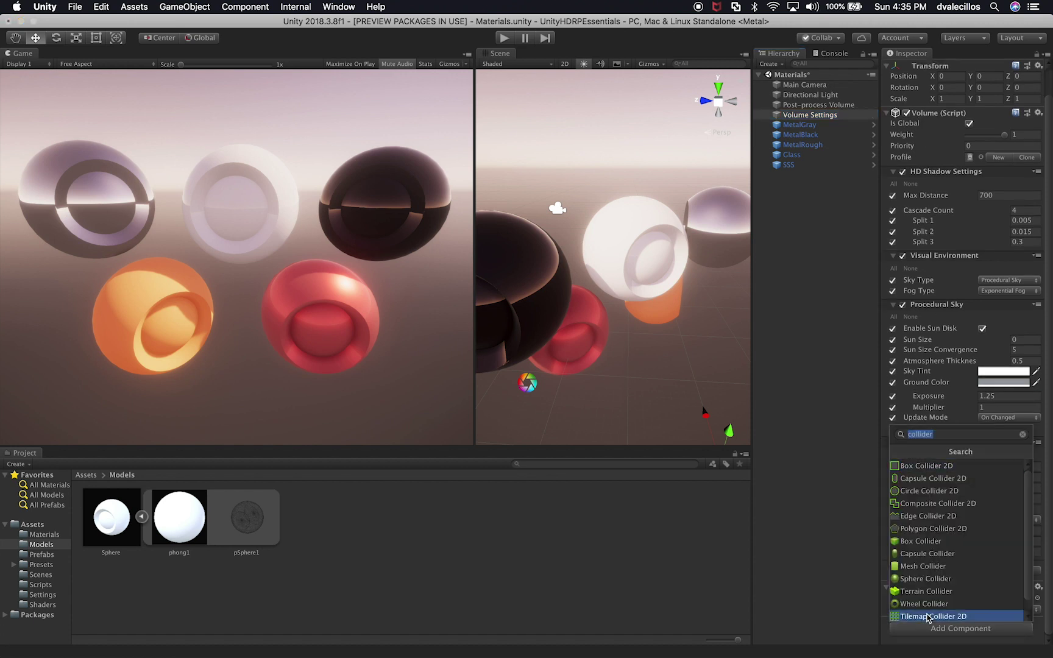
pyautogui.write('vol')
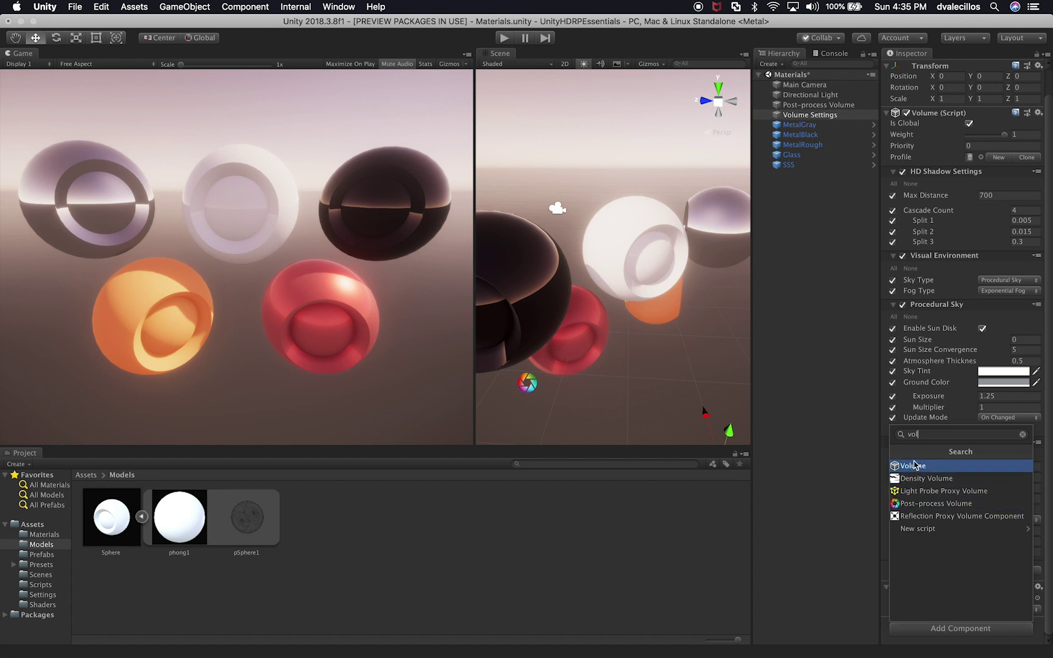
pyautogui.click(845, 414)
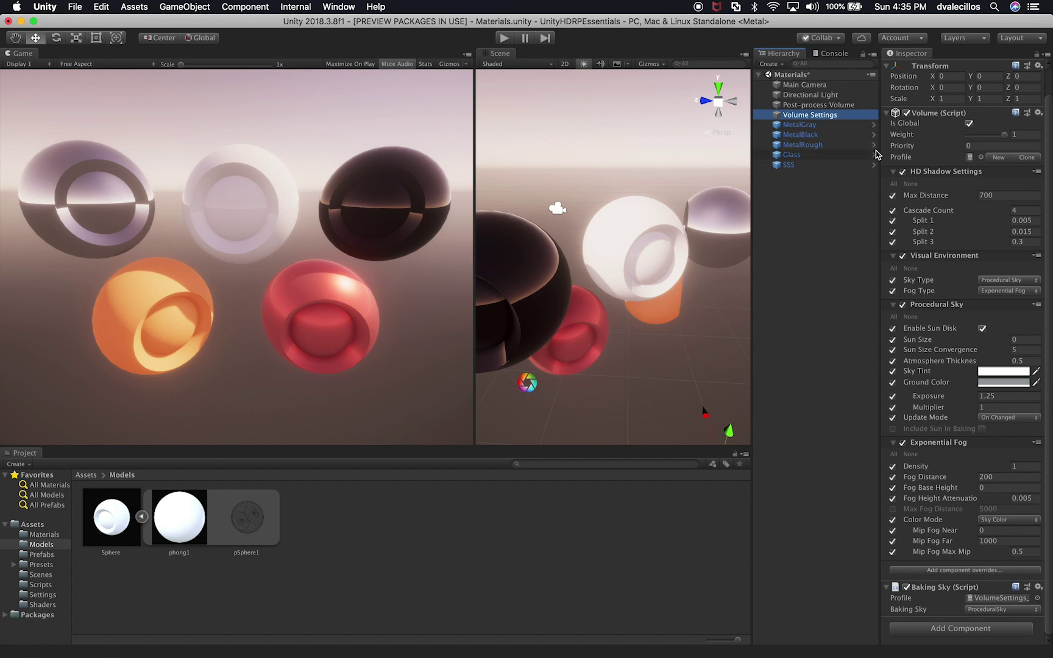
# Widen the Inspector, locate the profile asset used by Volume Settings and examine its sky, shadow and fog overrides
pyautogui.moveTo(878, 150); pyautogui.dragTo(796, 151)
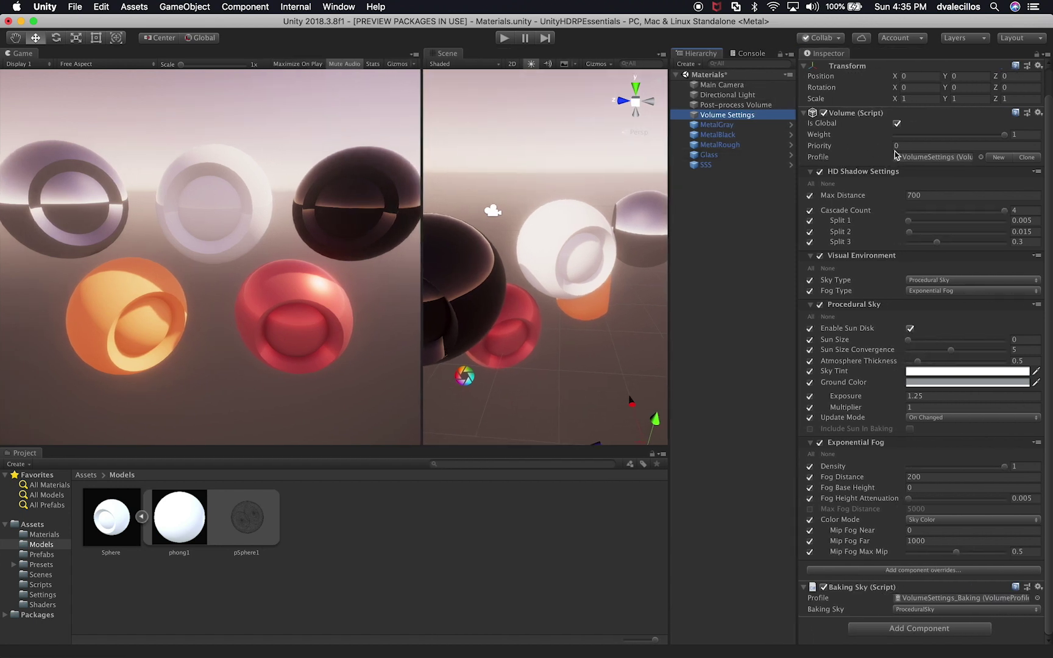
pyautogui.click(914, 158)
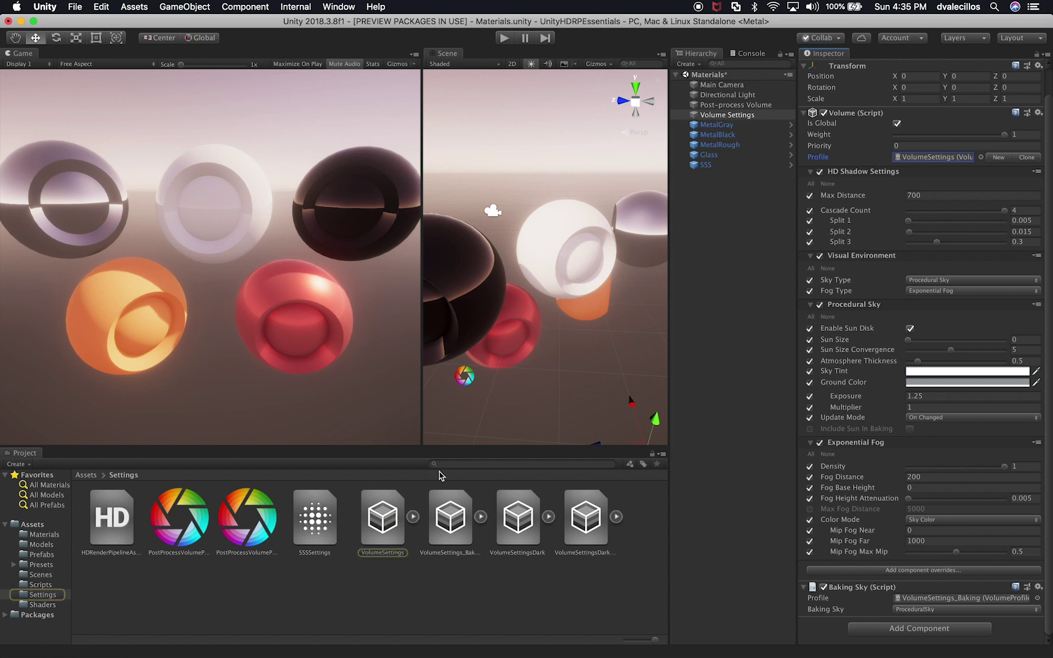
pyautogui.click(388, 524)
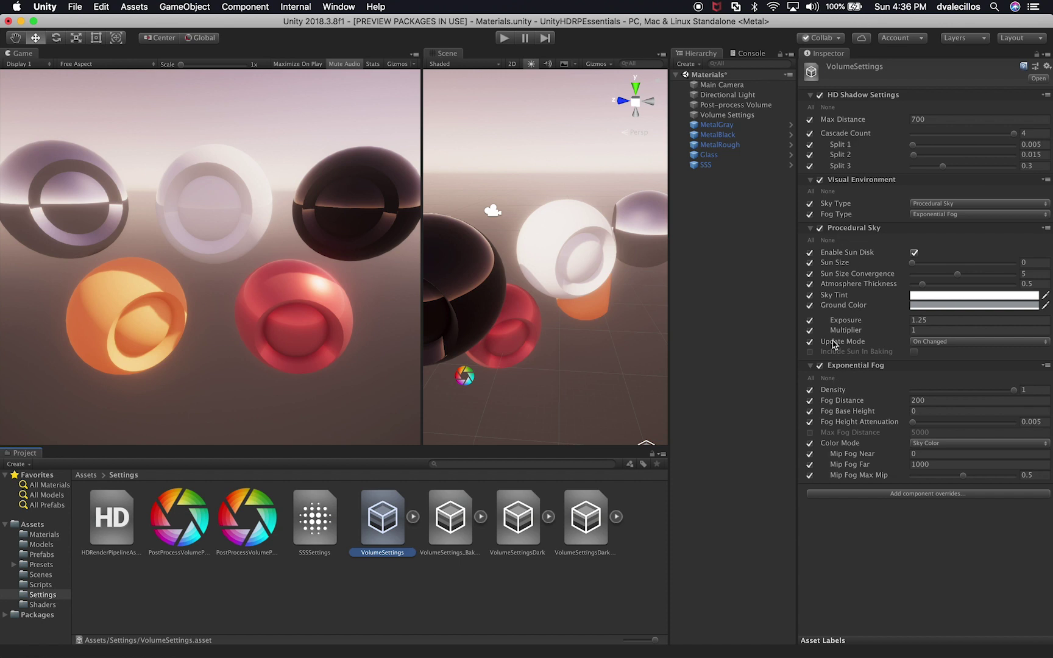
# Toggle Is Global off and back on for Volume Settings and vary its Weight, ending at 1
pyautogui.click(732, 117)
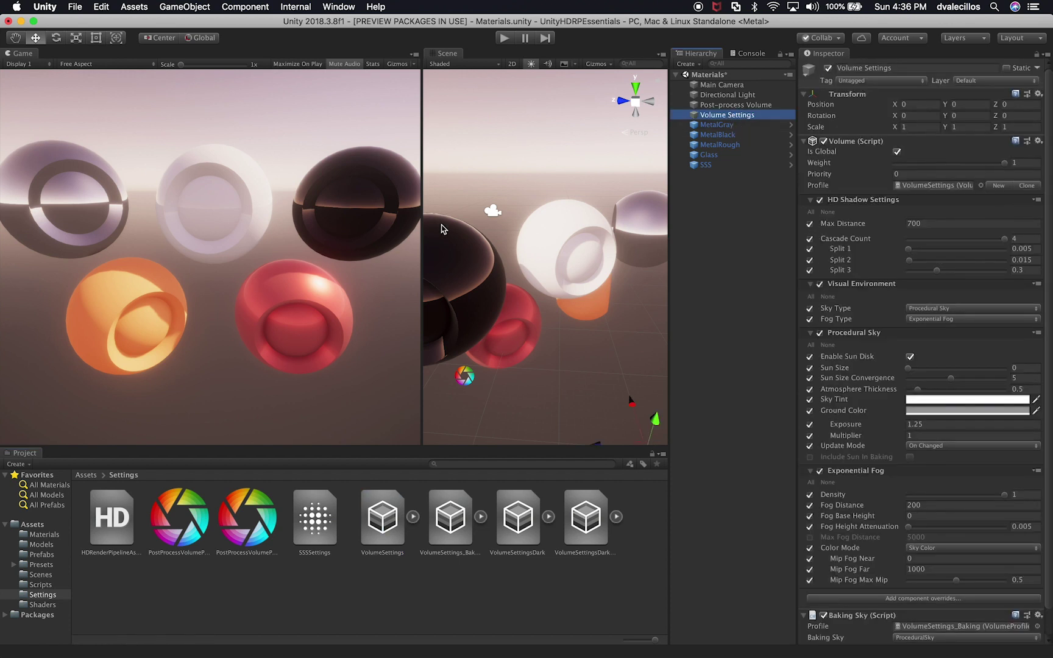
pyautogui.moveTo(418, 199); pyautogui.dragTo(322, 197)
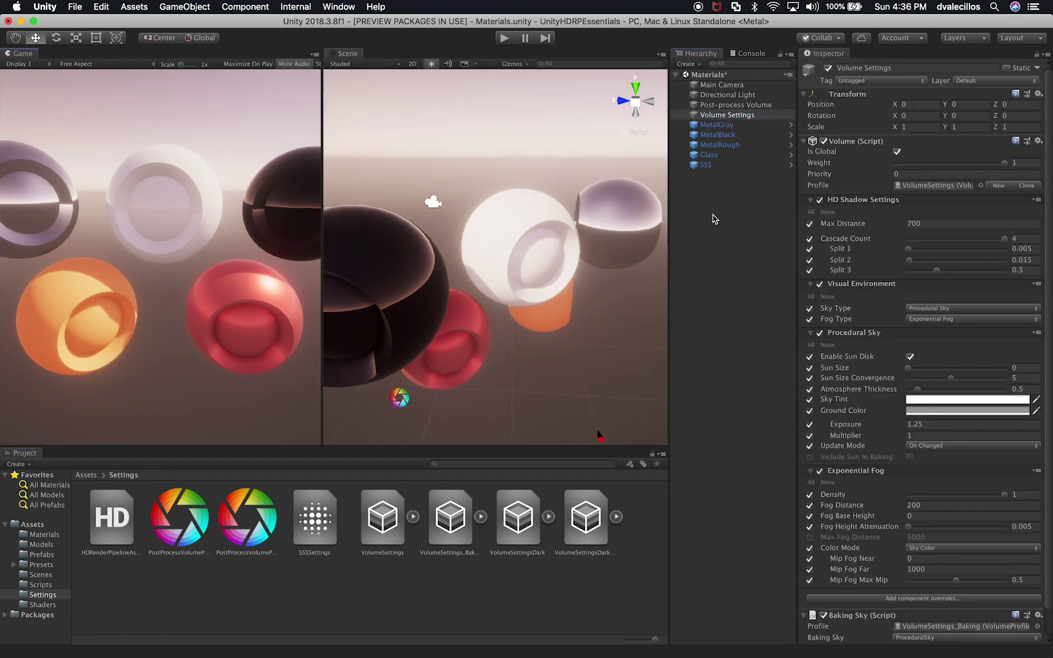
pyautogui.click(897, 152)
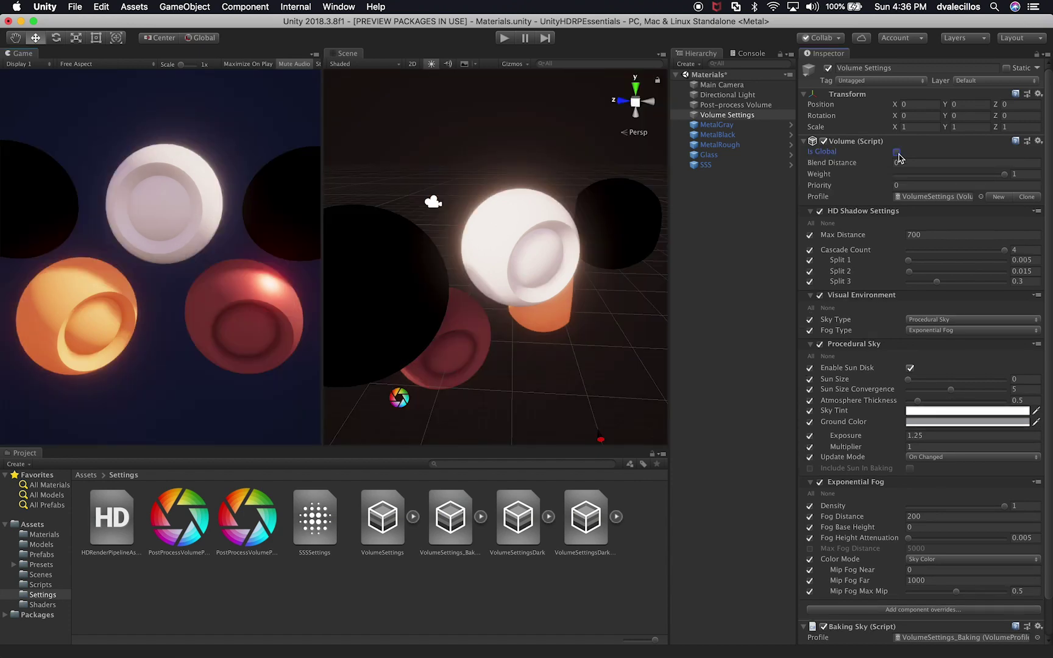
pyautogui.click(897, 152)
pyautogui.moveTo(967, 163); pyautogui.dragTo(1014, 162)
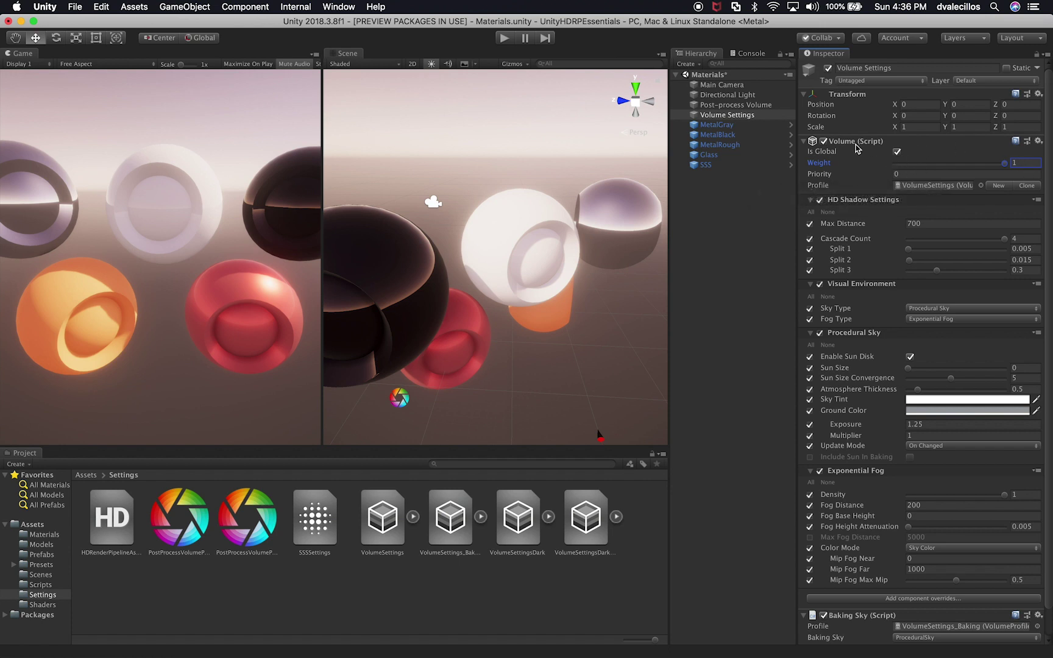
# Locate the volume profile asset and place Cube as a floor under the spheres, scaled to about 12.09 × 0.21 × 17.5 at Y -0.83
pyautogui.click(930, 187)
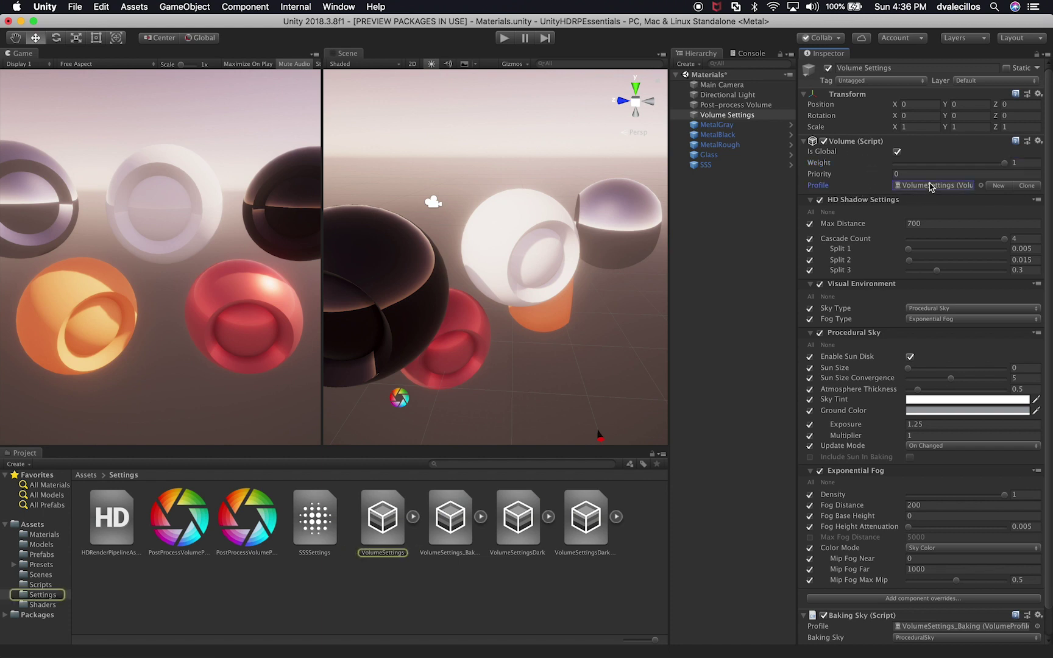
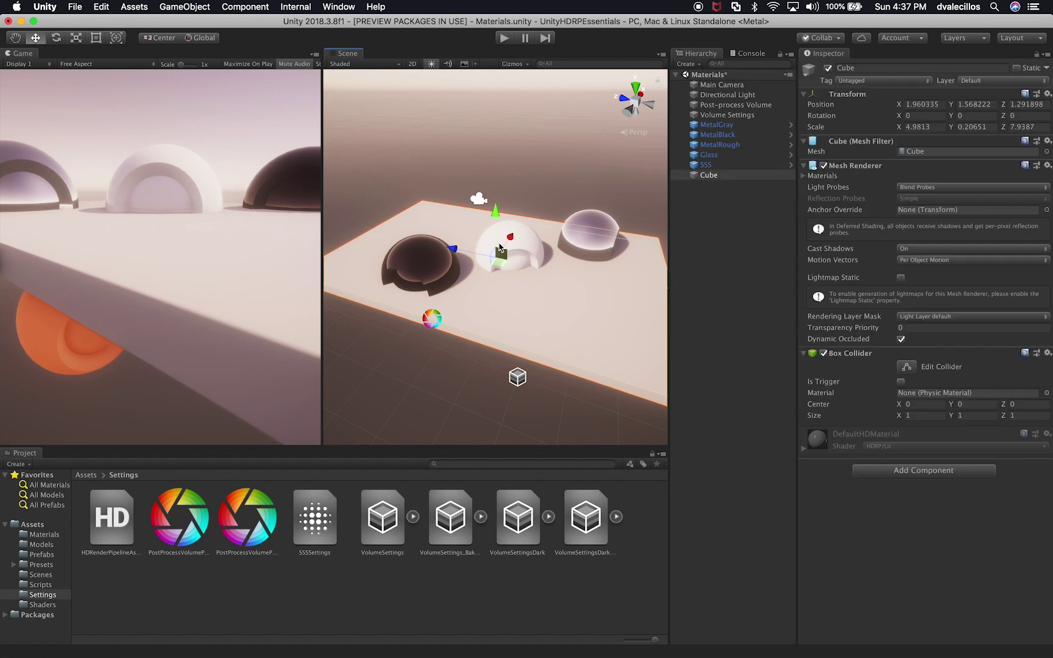
pyautogui.moveTo(496, 215); pyautogui.dragTo(406, 281)
pyautogui.press('r')
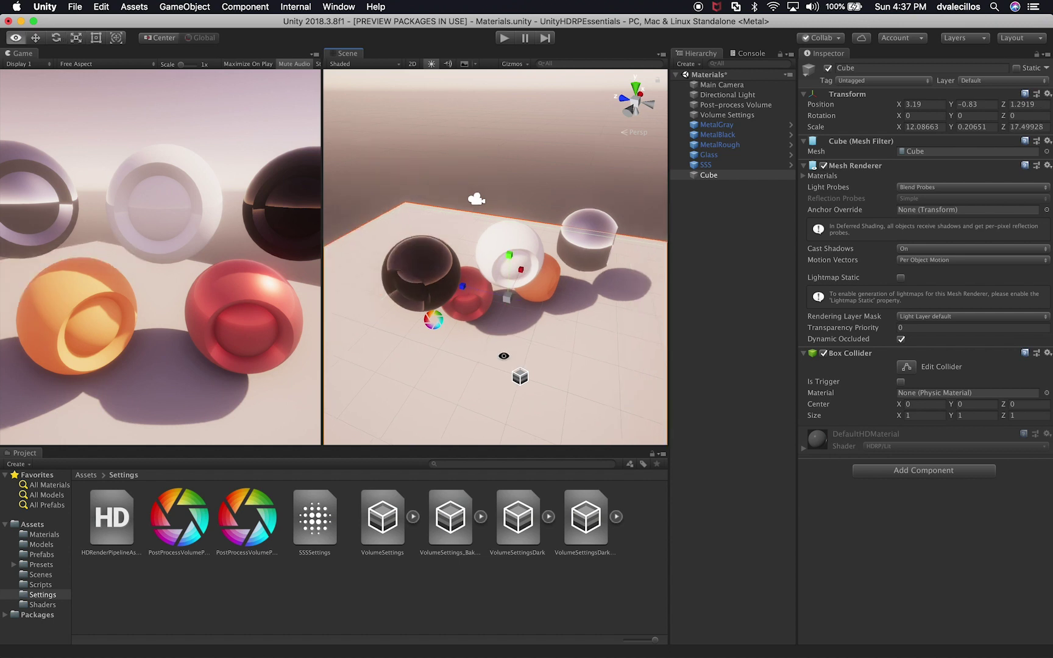
pyautogui.keyDown('alt'); pyautogui.moveTo(463, 317); pyautogui.dragTo(515, 352); pyautogui.keyUp('alt')
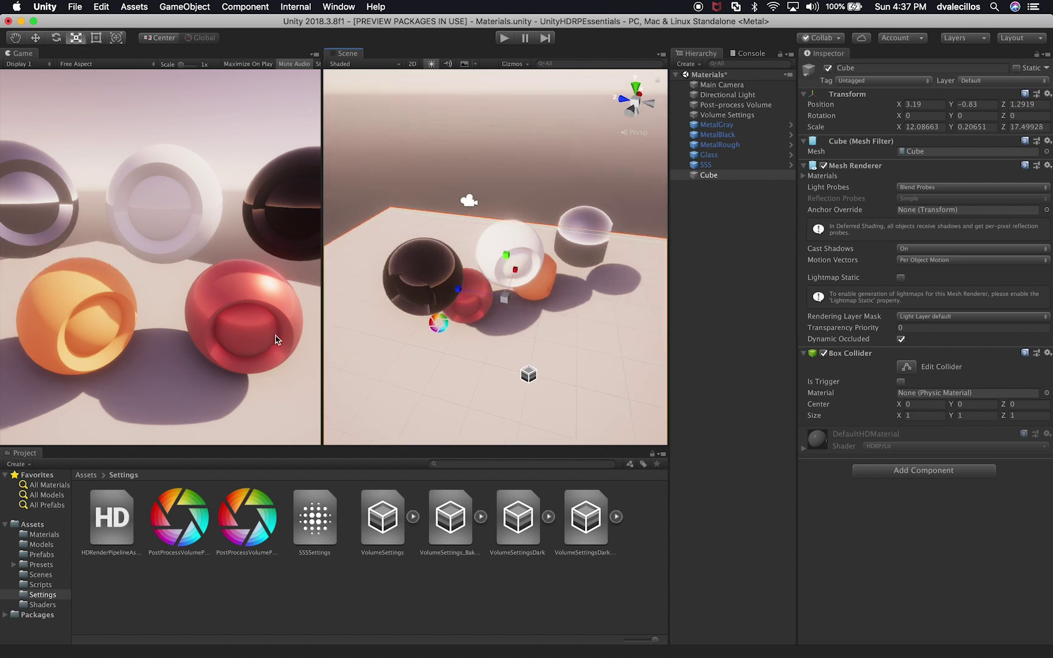
# Vary the HD Shadow Settings Max Distance of Volume Settings, trying 10 and ending at 700
pyautogui.click(734, 122)
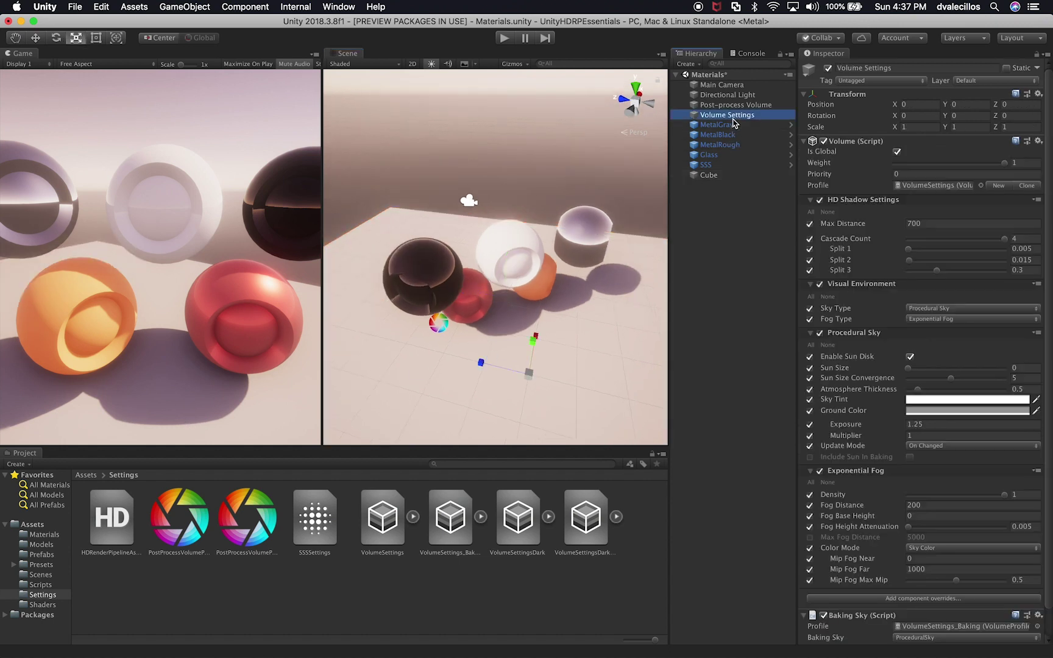
pyautogui.moveTo(839, 224); pyautogui.dragTo(804, 230)
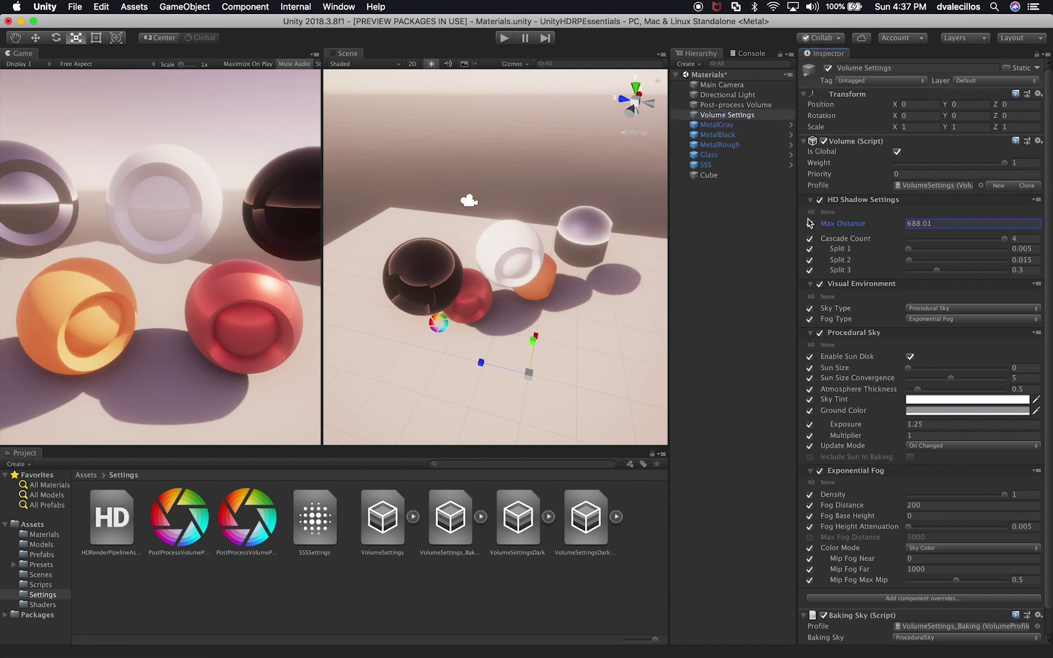
pyautogui.click(916, 221)
pyautogui.write('10')
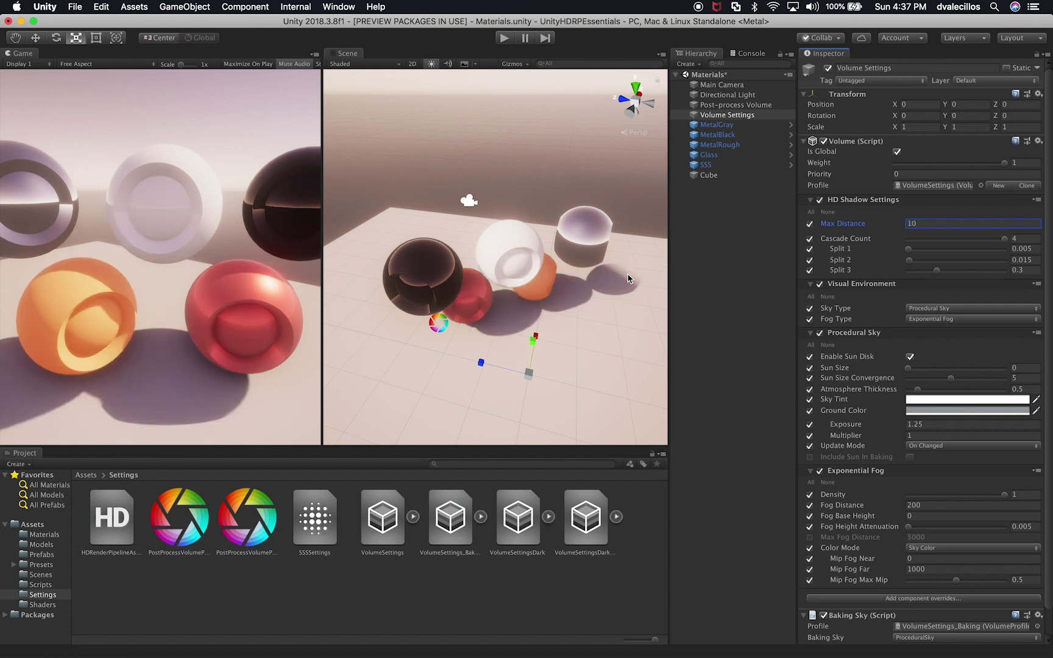
pyautogui.moveTo(850, 225); pyautogui.dragTo(987, 242)
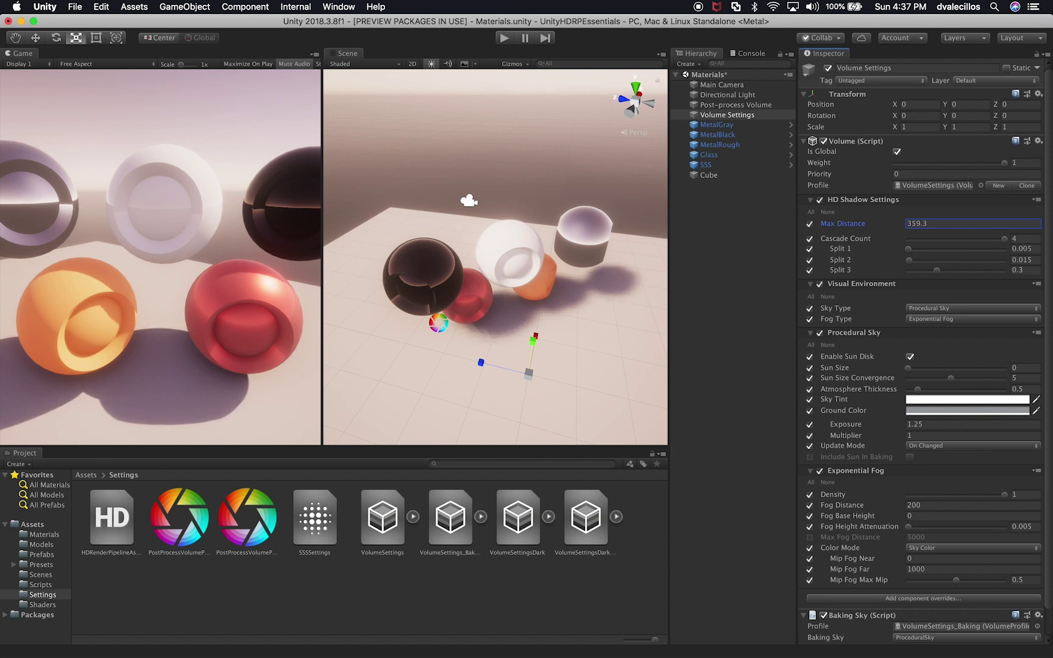
pyautogui.moveTo(1051, 272); pyautogui.dragTo(1007, 268)
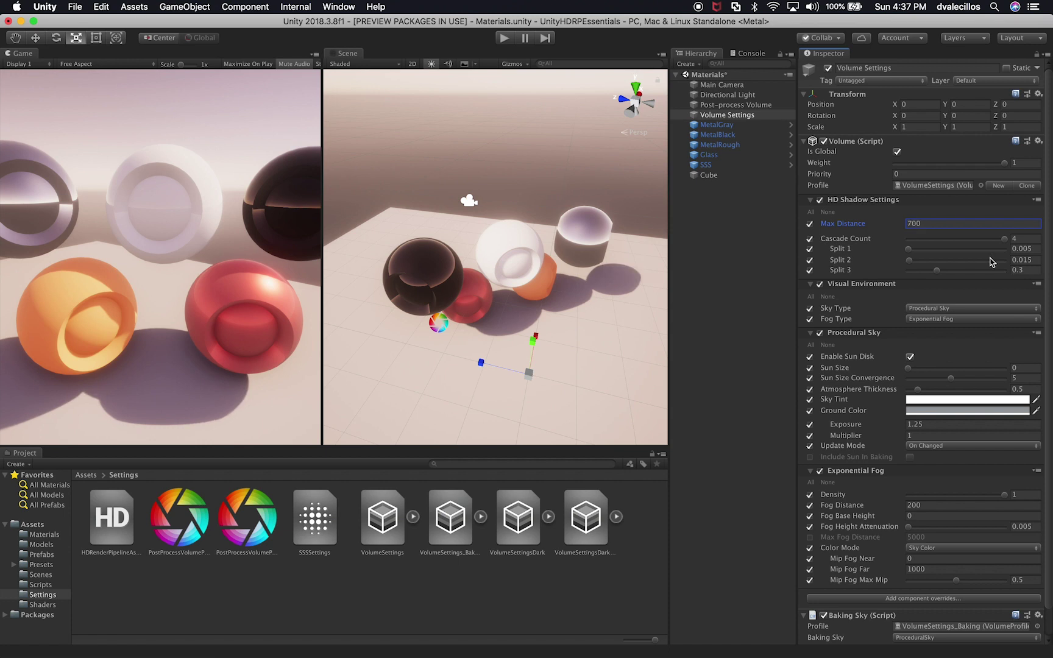
# Lower the shadow Cascade Count to 2, raise it to 3 and return it to 4, viewing the spheres' shadows up close
pyautogui.keyDown('alt'); pyautogui.moveTo(518, 304); pyautogui.dragTo(541, 294, button='right'); pyautogui.keyUp('alt')
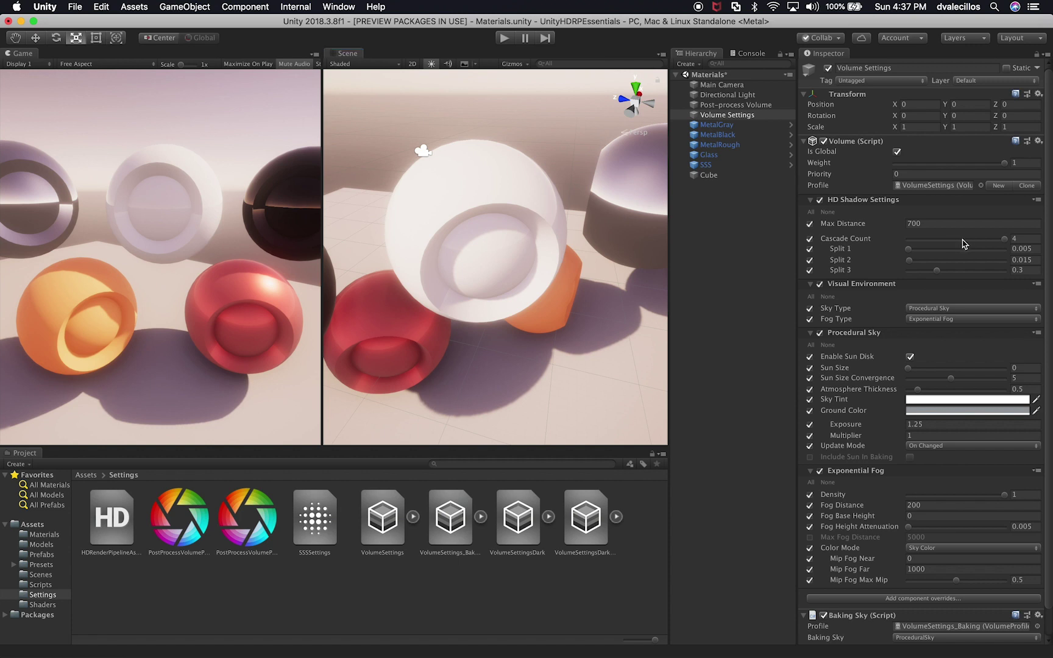
pyautogui.moveTo(962, 240); pyautogui.dragTo(935, 245)
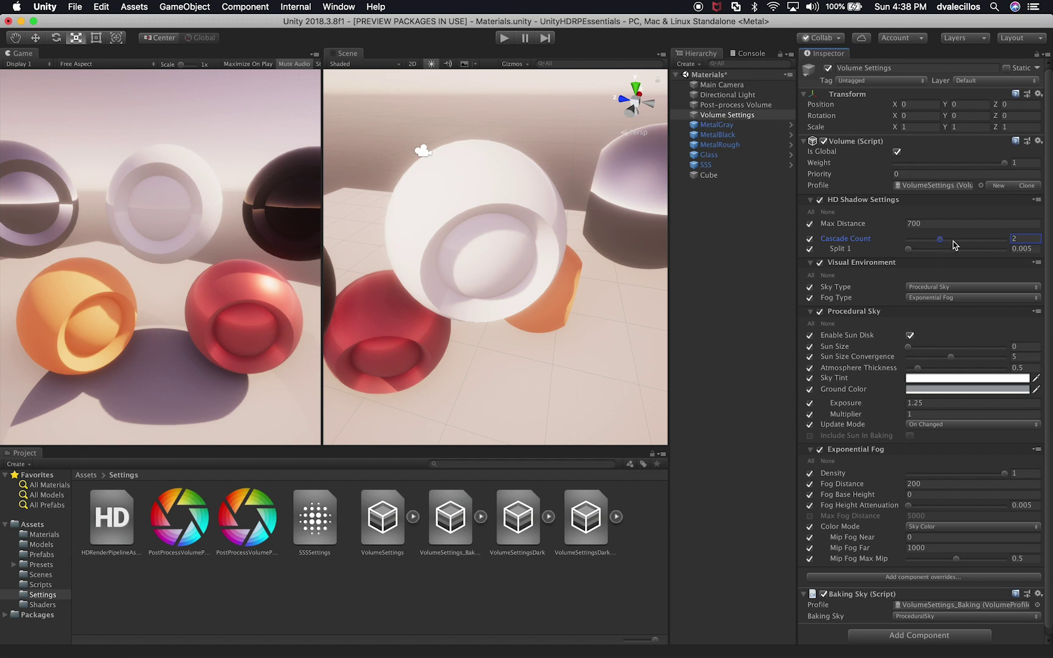
pyautogui.moveTo(952, 244); pyautogui.dragTo(977, 249)
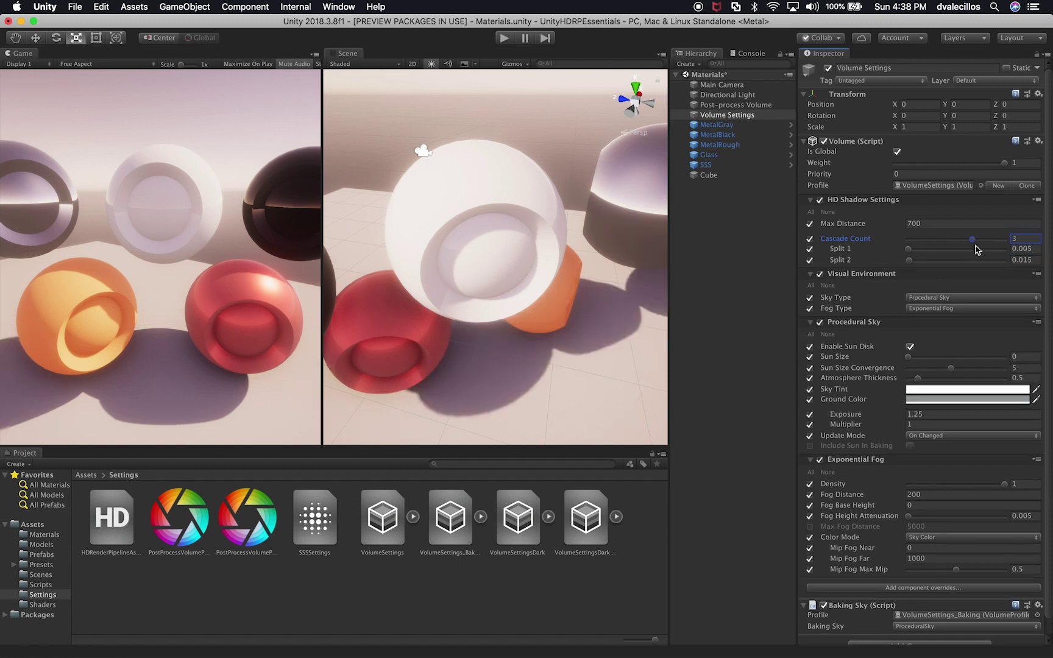
pyautogui.moveTo(976, 250); pyautogui.dragTo(1011, 254)
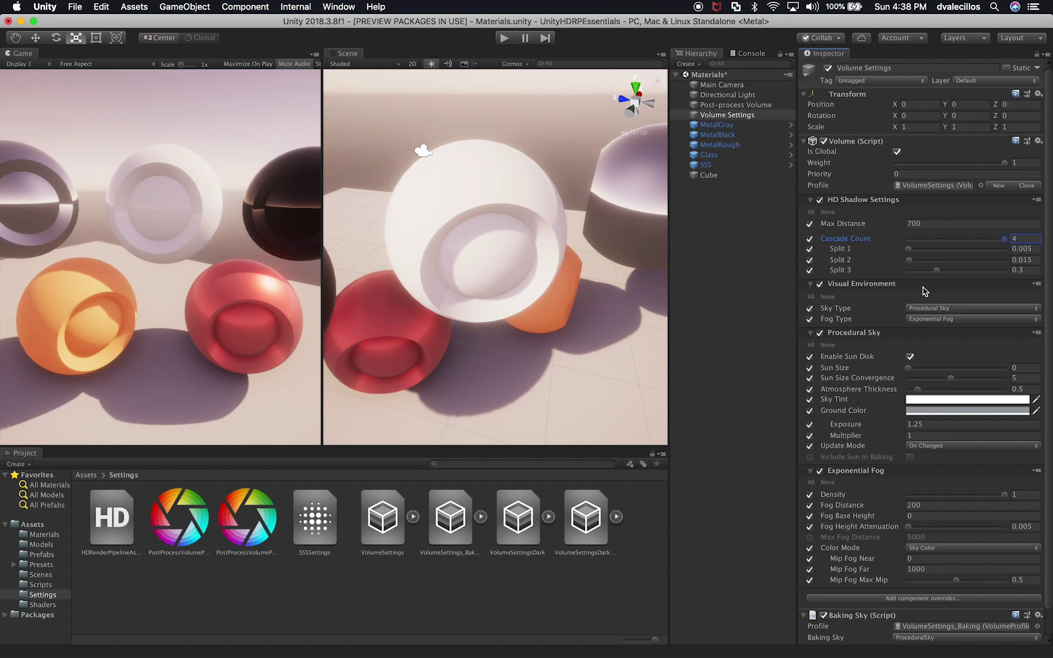
# Try a higher Split 1 value for the shadow cascades, undo it and reselect Volume Settings
pyautogui.moveTo(908, 249)
pyautogui.mouseDown()
pyautogui.moveTo(940, 253)
pyautogui.moveTo(916, 257)
pyautogui.mouseUp()
pyautogui.press('super+z')
pyautogui.press('super+shift+z')
pyautogui.press('super+z')
pyautogui.click(726, 116)
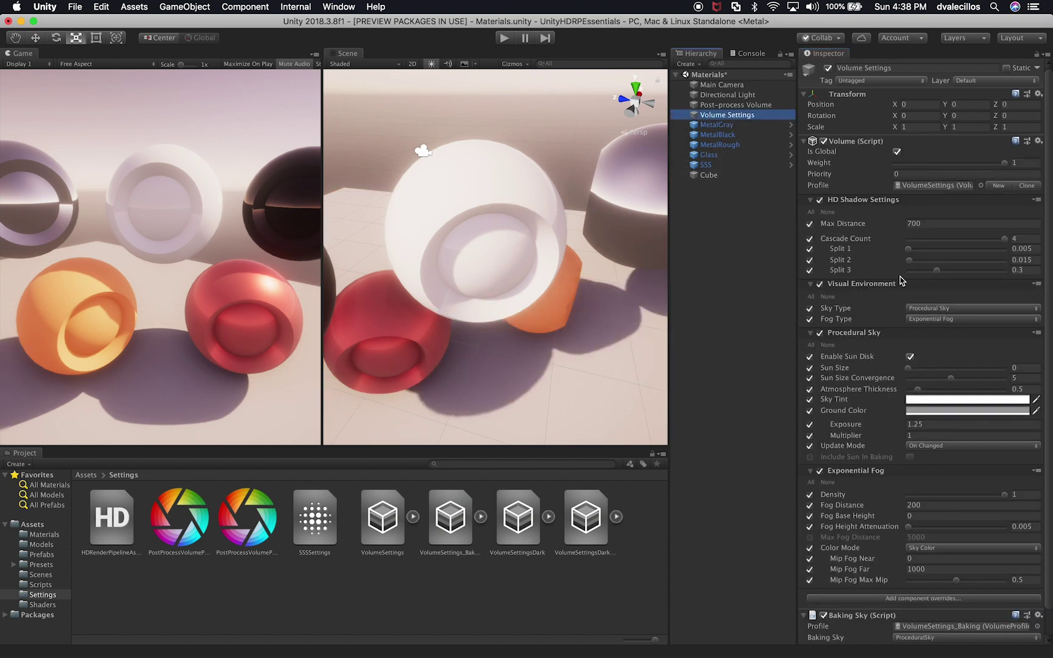
# Widen the Scene view and frame all the material spheres standing on the floor
pyautogui.scroll(-2, 912, 360)
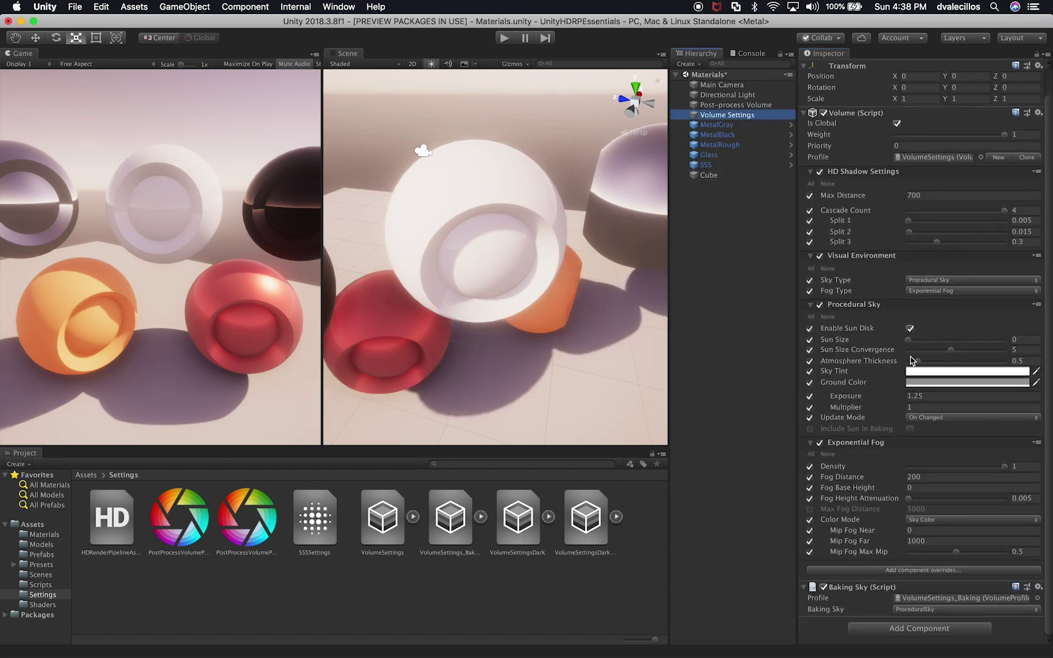
pyautogui.moveTo(320, 324); pyautogui.dragTo(288, 324)
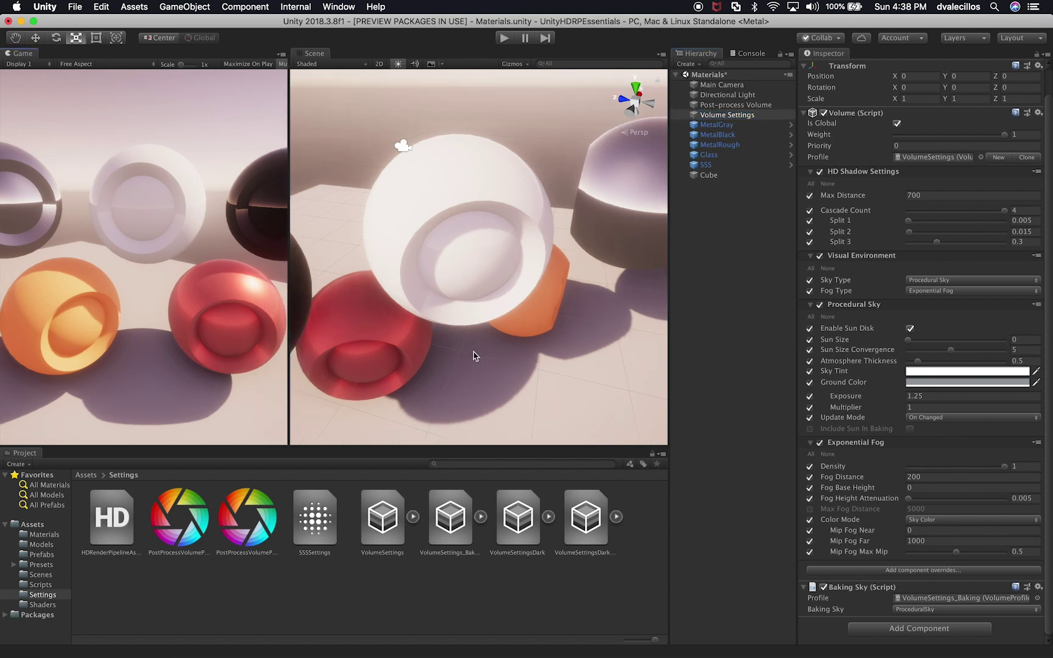
pyautogui.scroll(-5, 479, 355)
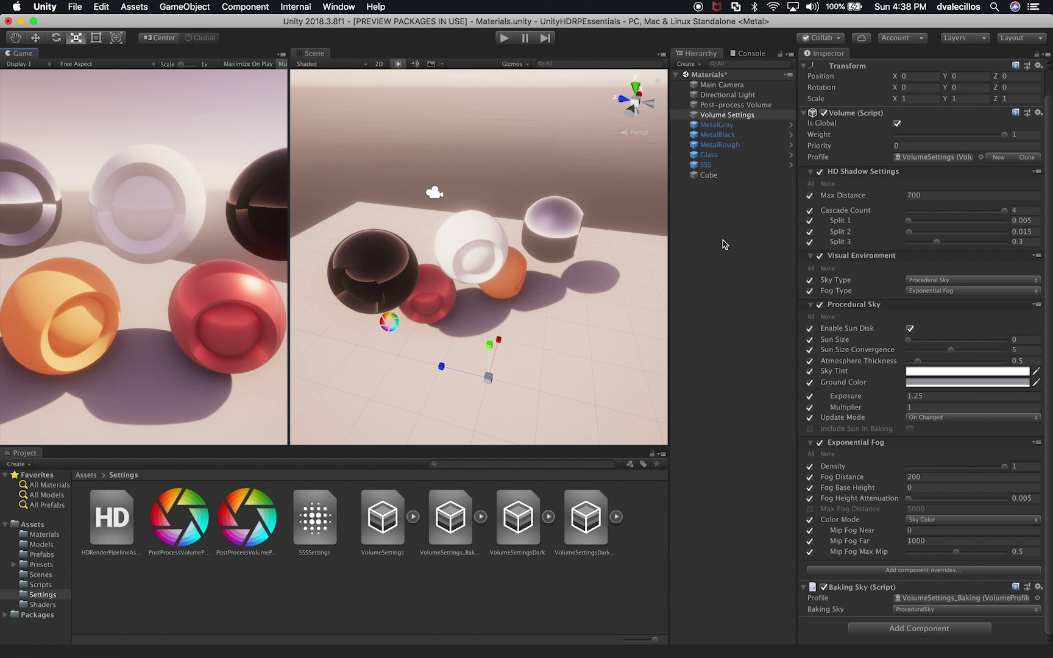
# Switch Sky Type to None and back to Procedural Sky, and check the VolumeSettings profile asset before reselecting the Volume Settings object
pyautogui.click(915, 282)
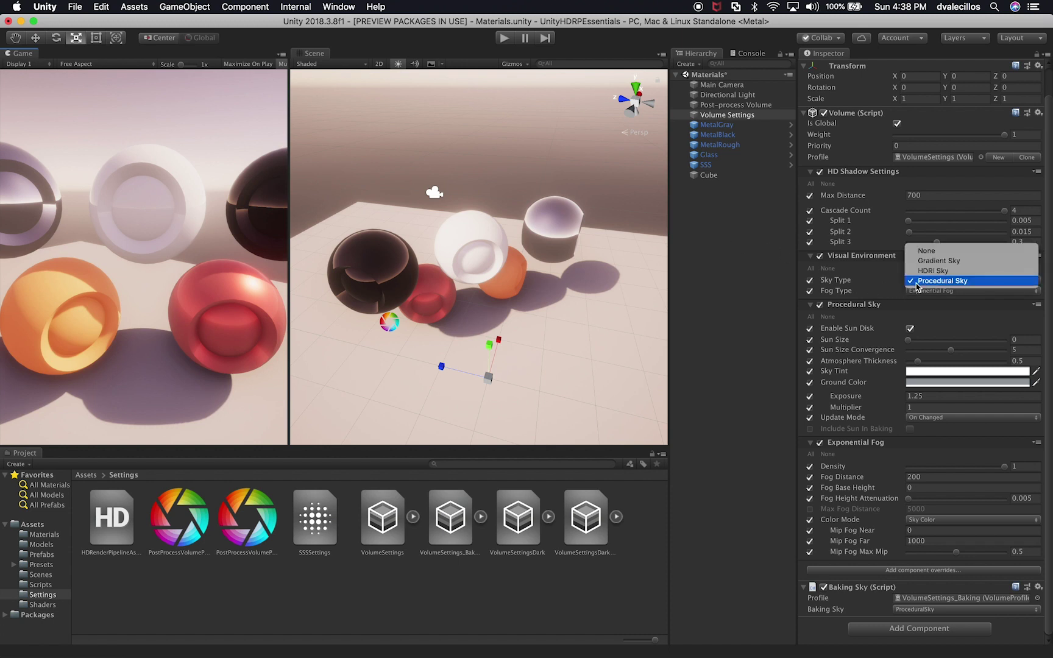
pyautogui.click(927, 251)
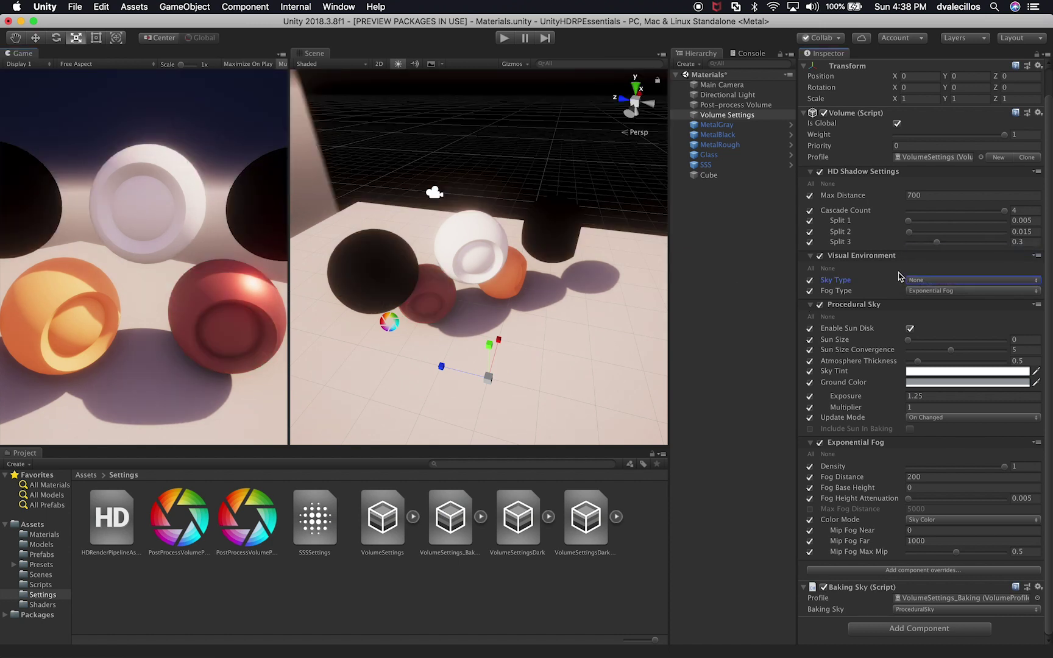
pyautogui.click(938, 280)
pyautogui.click(938, 312)
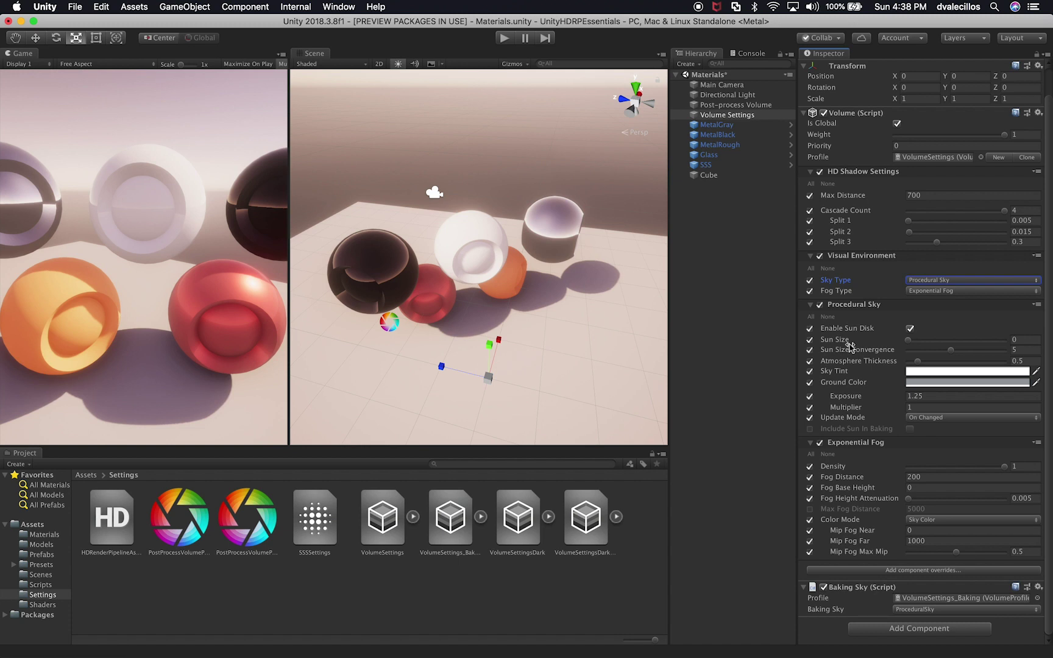
pyautogui.click(388, 518)
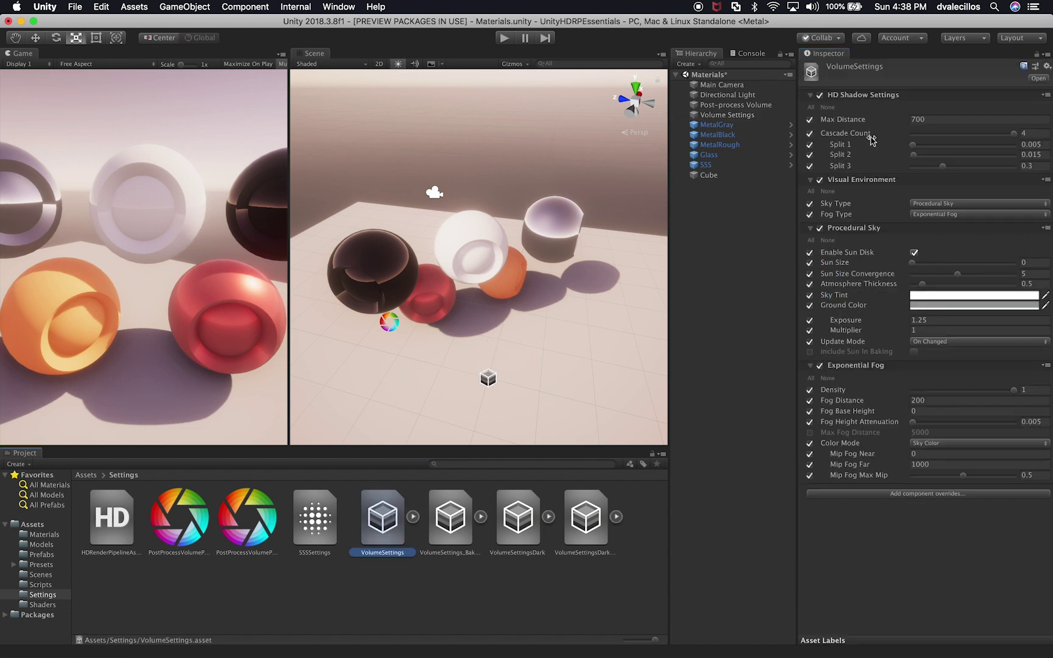
pyautogui.click(705, 117)
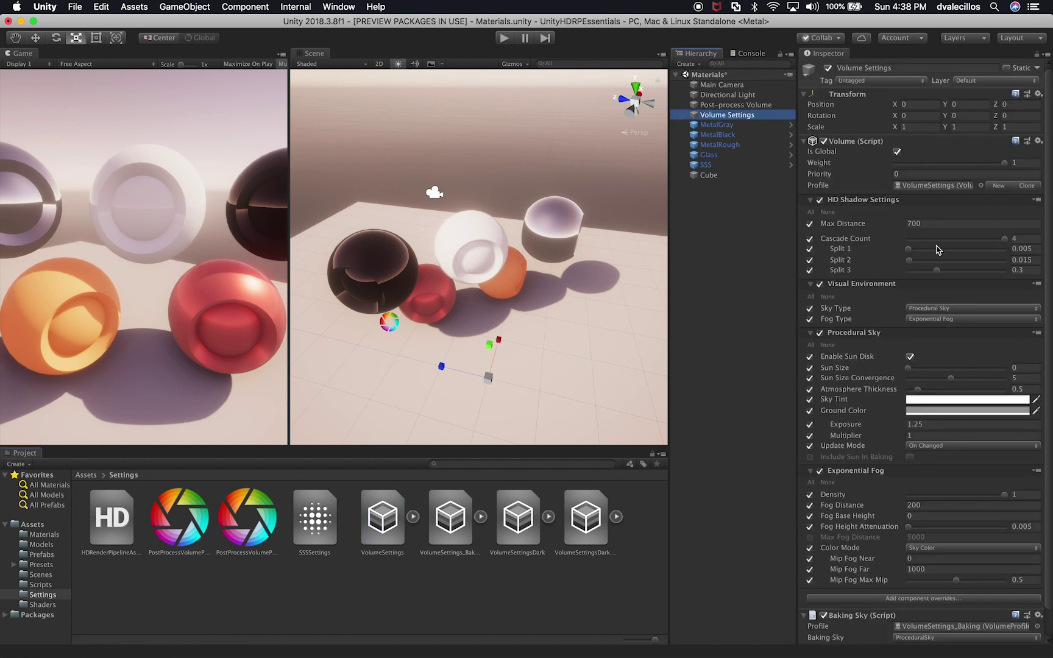
# Vary the Procedural Sky's Sun Size, ending at 0, and set Sun Size Convergence to 5.65
pyautogui.moveTo(908, 368); pyautogui.dragTo(928, 382)
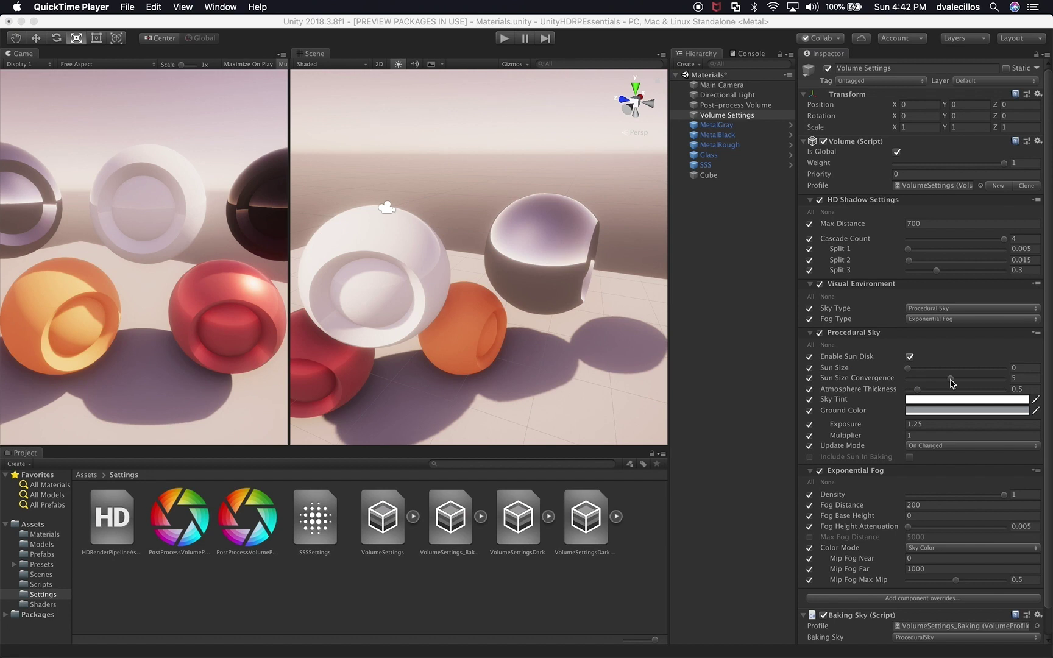
pyautogui.moveTo(951, 379); pyautogui.dragTo(916, 388)
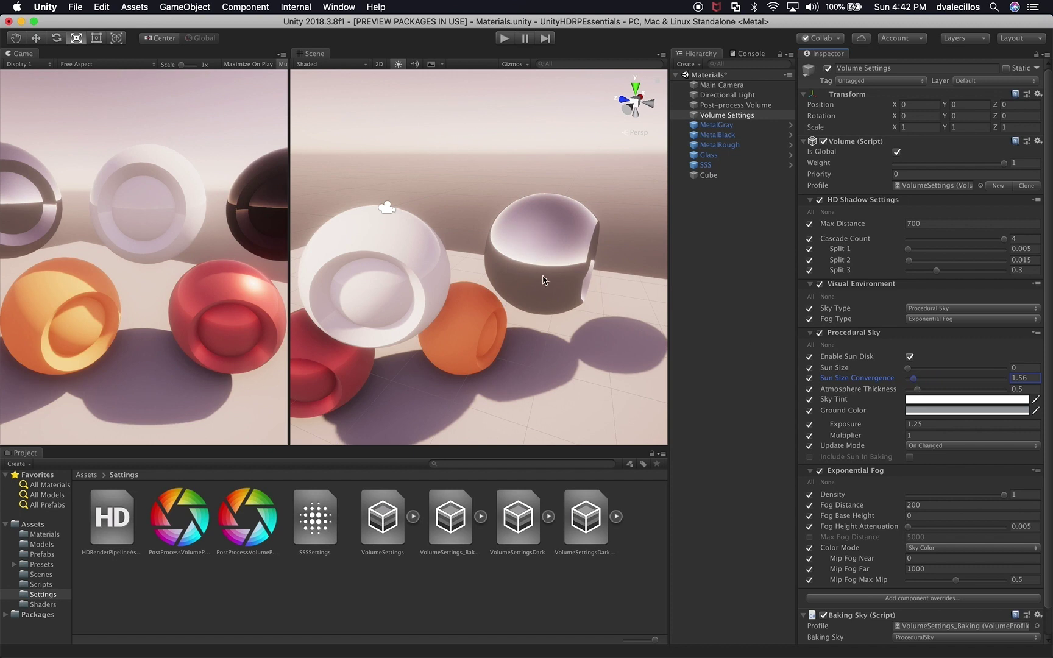
pyautogui.moveTo(917, 378); pyautogui.dragTo(958, 383)
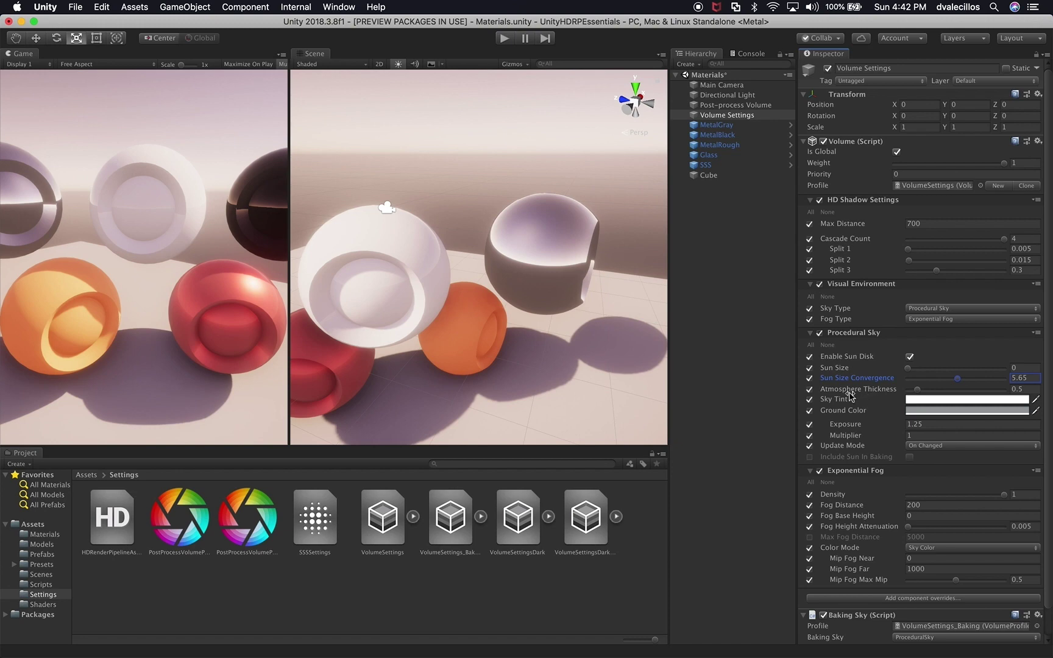
# Vary the Procedural Sky's Atmosphere Thickness, ending at 0.5, and view the spheres from another angle
pyautogui.moveTo(917, 388)
pyautogui.mouseDown()
pyautogui.moveTo(1001, 396)
pyautogui.moveTo(910, 401)
pyautogui.mouseUp()
pyautogui.keyDown('alt'); pyautogui.moveTo(495, 335); pyautogui.dragTo(524, 325); pyautogui.keyUp('alt')
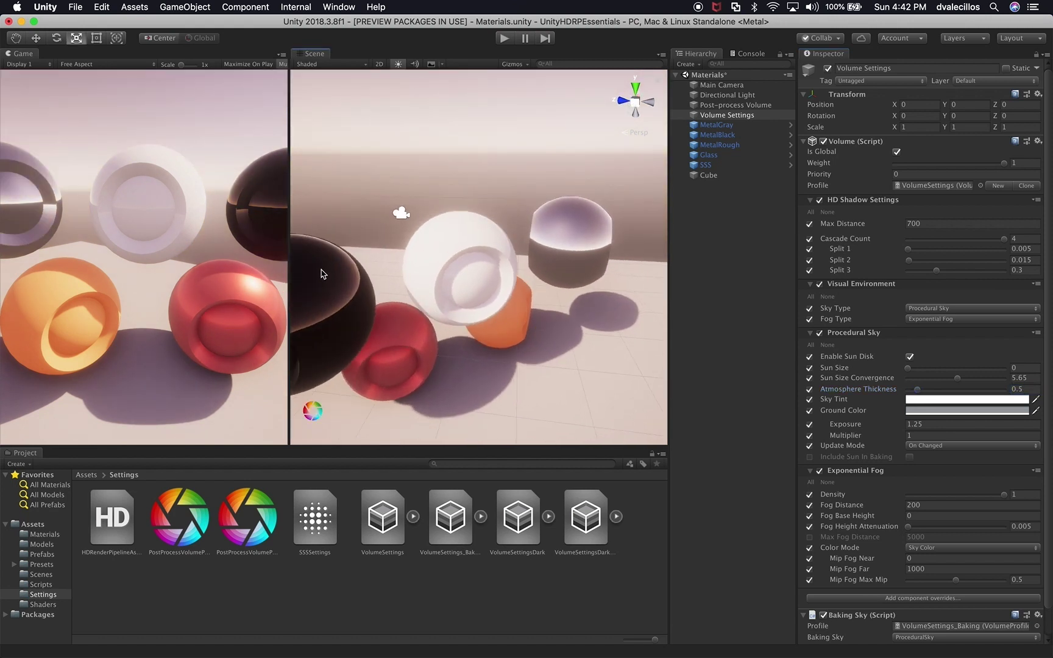
pyautogui.press('q')
pyautogui.moveTo(591, 290); pyautogui.dragTo(637, 387, button='right')
pyautogui.press('r')
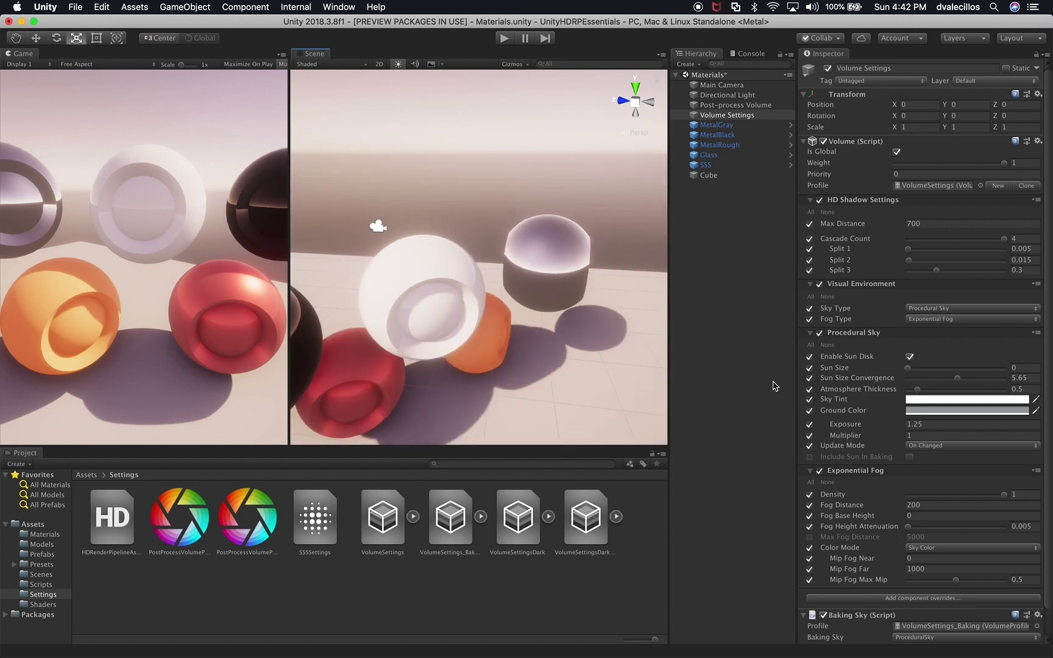
# Try several Sky Tint colours for the Procedural Sky, ending with a near-white tint
pyautogui.click(913, 399)
pyautogui.moveTo(957, 303)
pyautogui.mouseDown()
pyautogui.moveTo(984, 316)
pyautogui.moveTo(1008, 272)
pyautogui.moveTo(960, 266)
pyautogui.moveTo(950, 323)
pyautogui.moveTo(949, 269)
pyautogui.mouseUp()
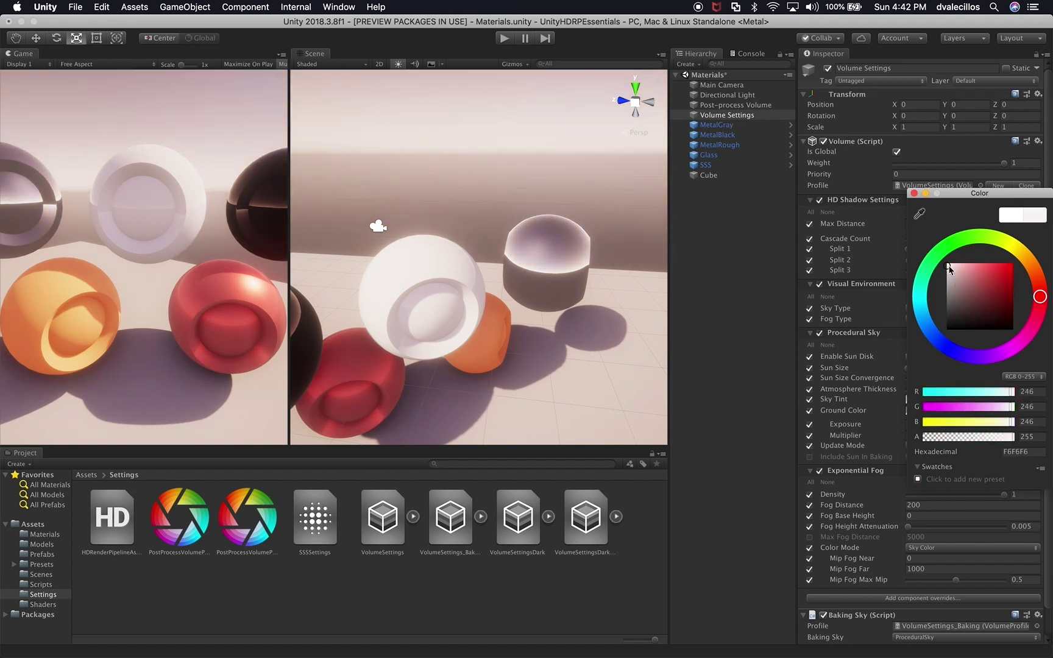
pyautogui.moveTo(1023, 254); pyautogui.dragTo(1036, 319)
pyautogui.moveTo(1000, 277)
pyautogui.mouseDown()
pyautogui.moveTo(972, 312)
pyautogui.moveTo(953, 300)
pyautogui.moveTo(966, 306)
pyautogui.mouseUp()
pyautogui.click(925, 217)
pyautogui.click(914, 200)
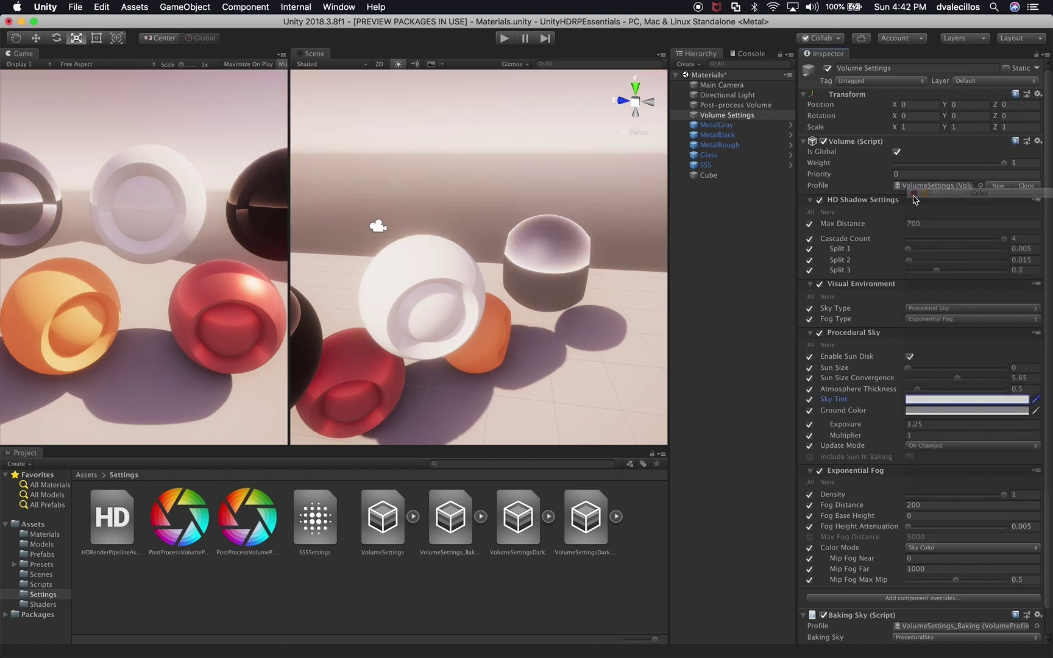
# Set the Procedural Sky's Ground Color to black (000000)
pyautogui.click(920, 407)
pyautogui.moveTo(964, 306)
pyautogui.mouseDown()
pyautogui.moveTo(961, 263)
pyautogui.moveTo(951, 329)
pyautogui.mouseUp()
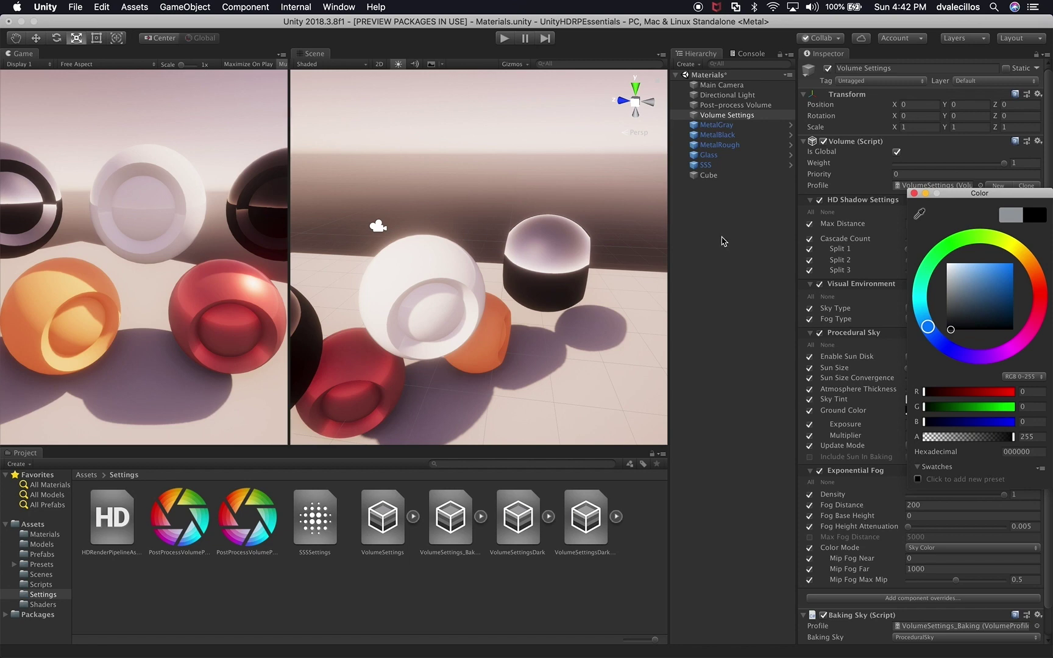
pyautogui.click(914, 194)
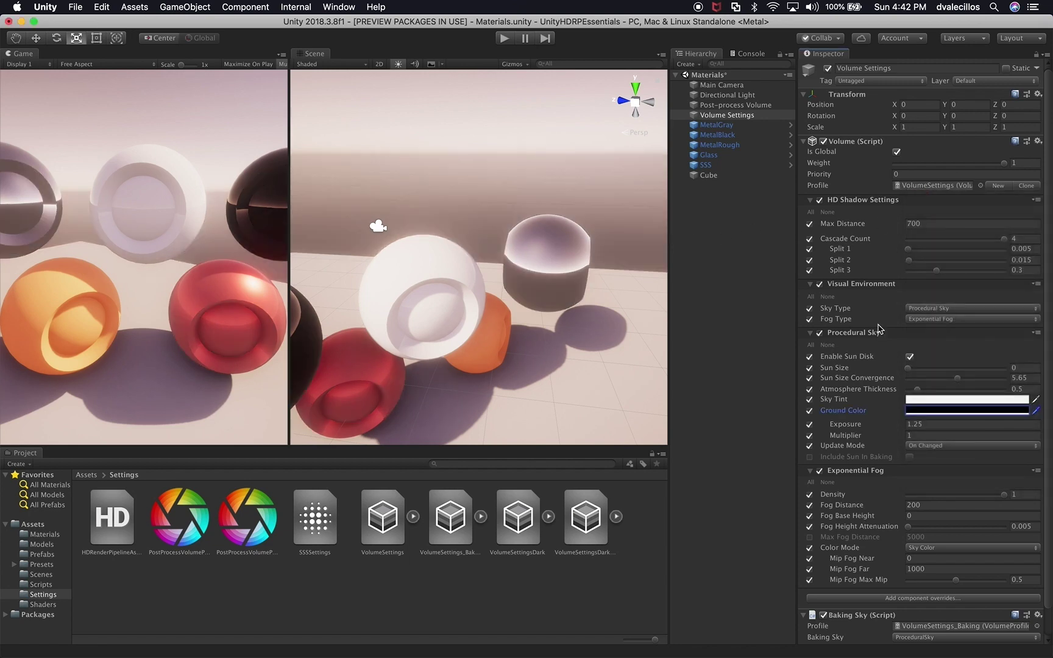
# Vary the Procedural Sky's Multiplier, ending at 1, and review the Update Mode options, keeping On Changed
pyautogui.moveTo(851, 426)
pyautogui.mouseDown()
pyautogui.moveTo(908, 430)
pyautogui.moveTo(826, 434)
pyautogui.moveTo(952, 434)
pyautogui.moveTo(843, 436)
pyautogui.mouseUp()
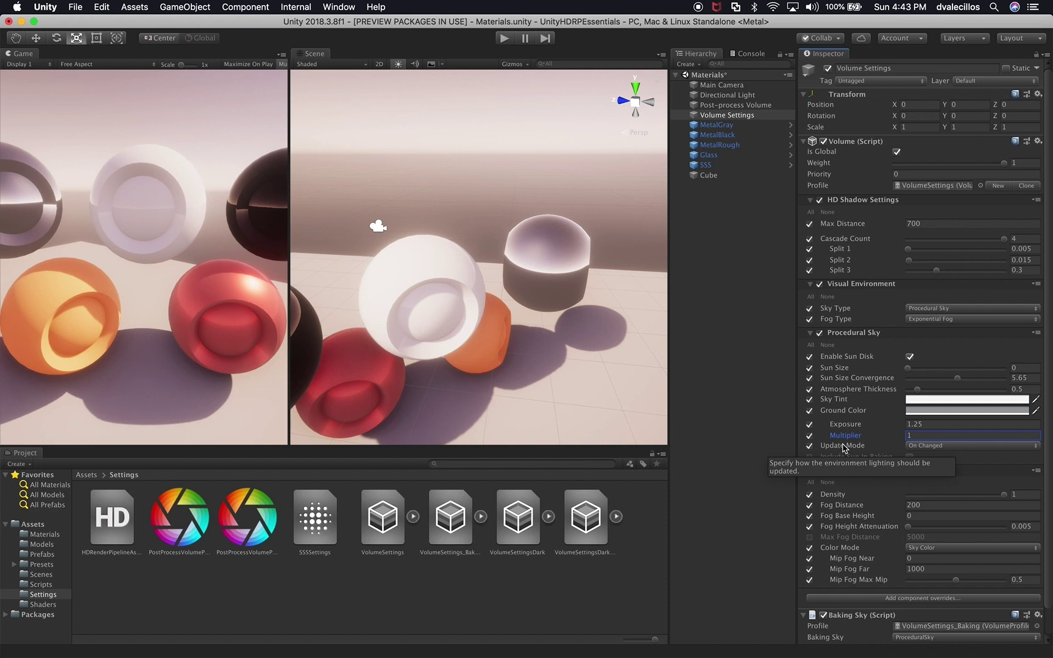
pyautogui.click(913, 448)
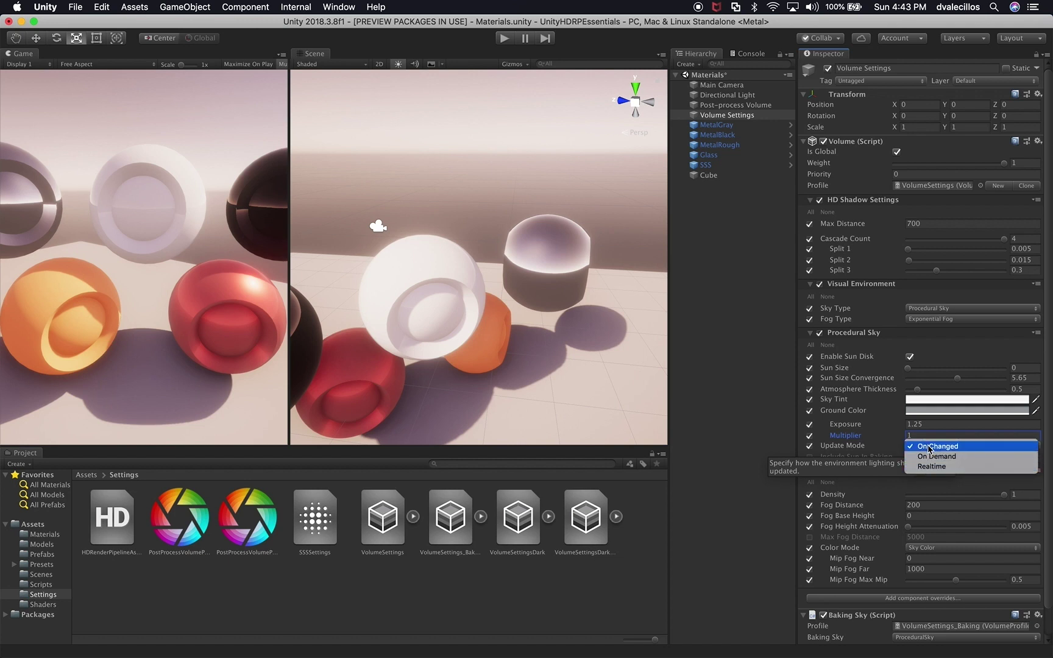
pyautogui.click(928, 449)
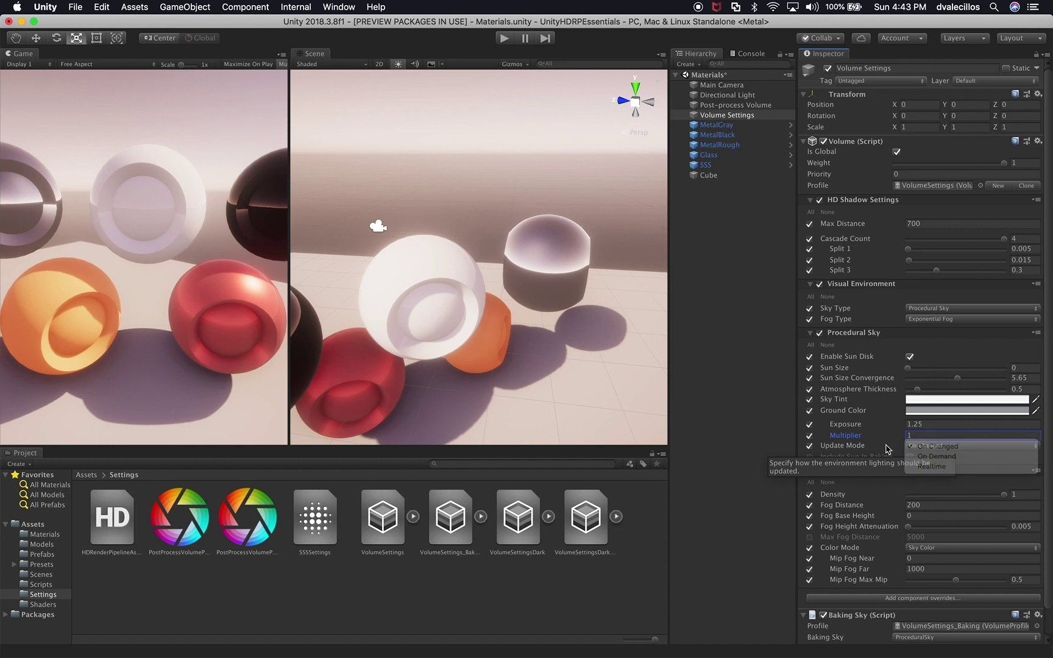
pyautogui.scroll(-2, 890, 490)
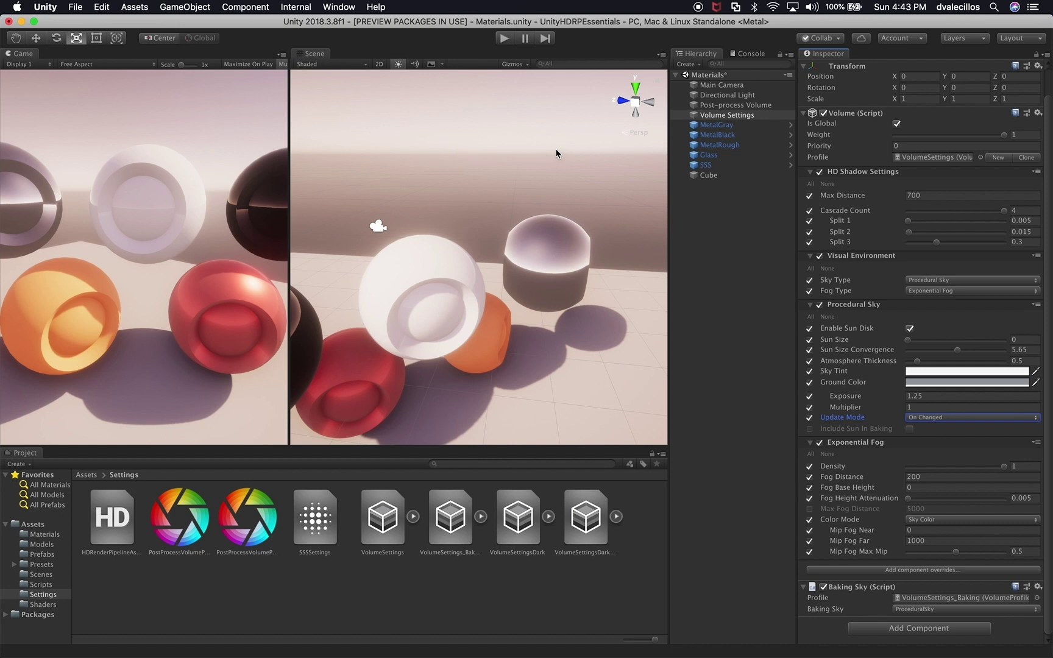
# Vary the Exponential Fog's Fog Distance, including 0, ending at 200
pyautogui.scroll(-5, 599, 219)
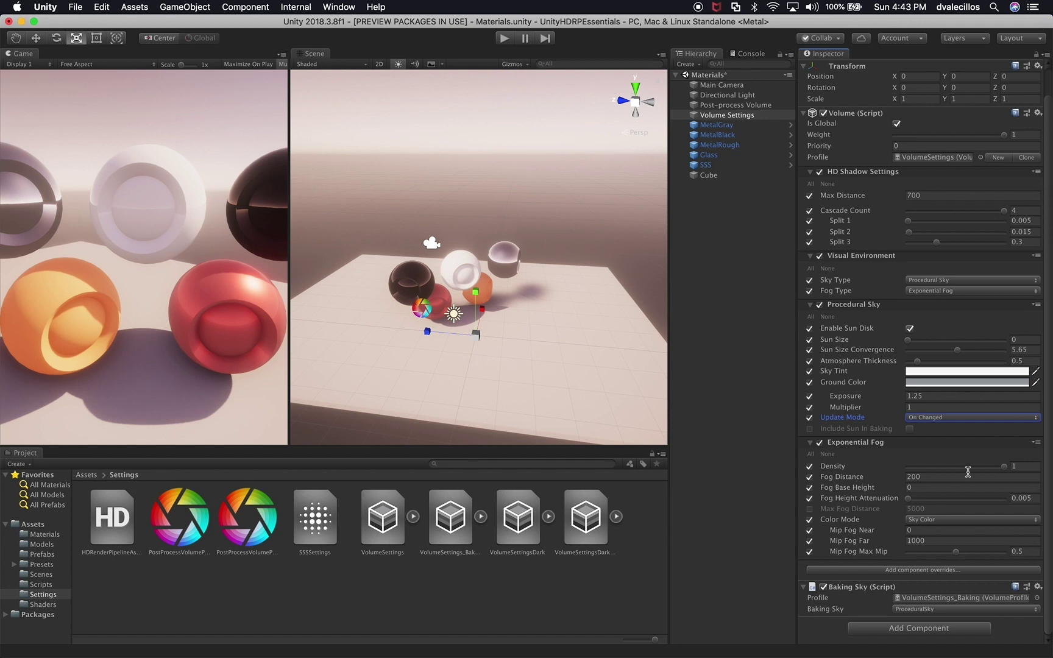
pyautogui.moveTo(978, 472); pyautogui.dragTo(1009, 474)
pyautogui.moveTo(875, 484); pyautogui.dragTo(907, 484)
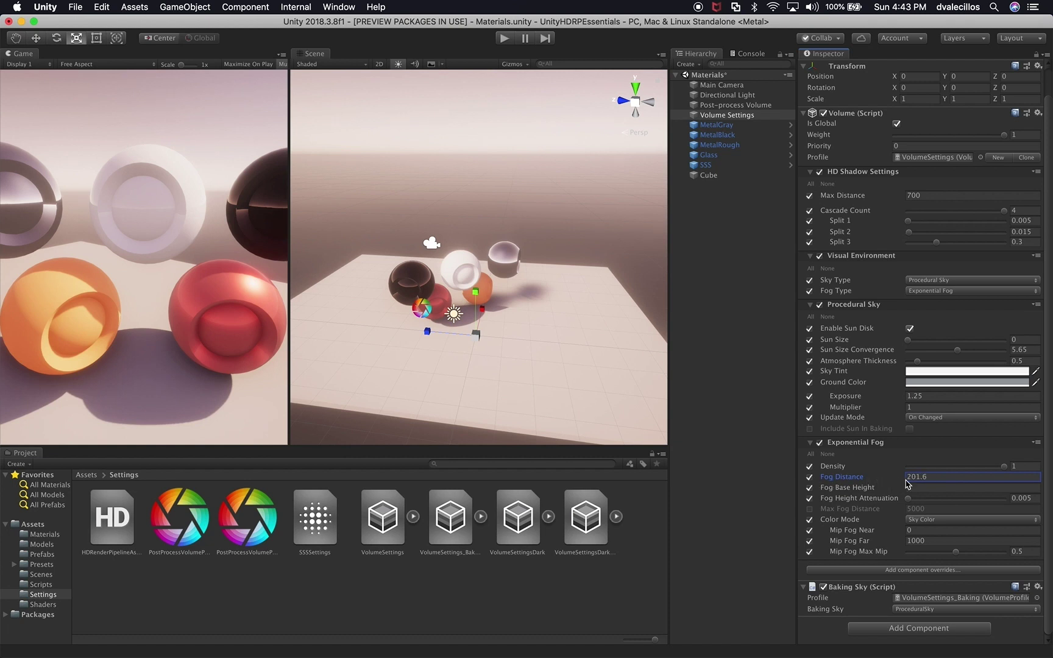
pyautogui.write('200')
pyautogui.doubleClick(929, 478)
pyautogui.press('BackSpace')
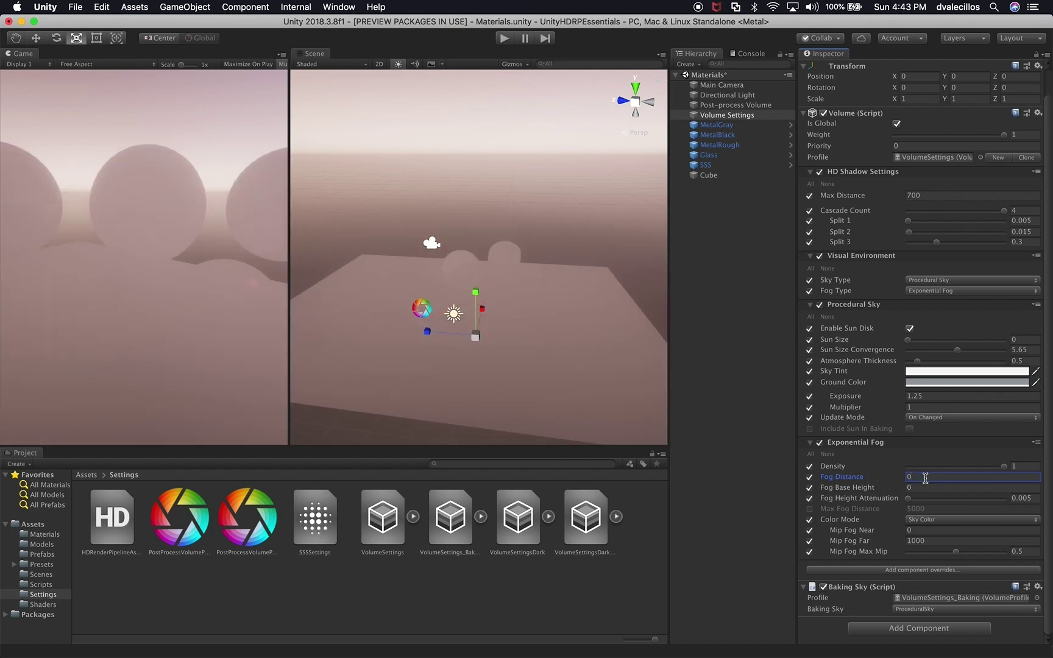
pyautogui.moveTo(866, 481); pyautogui.dragTo(902, 481)
pyautogui.click(907, 478)
pyautogui.write('200')
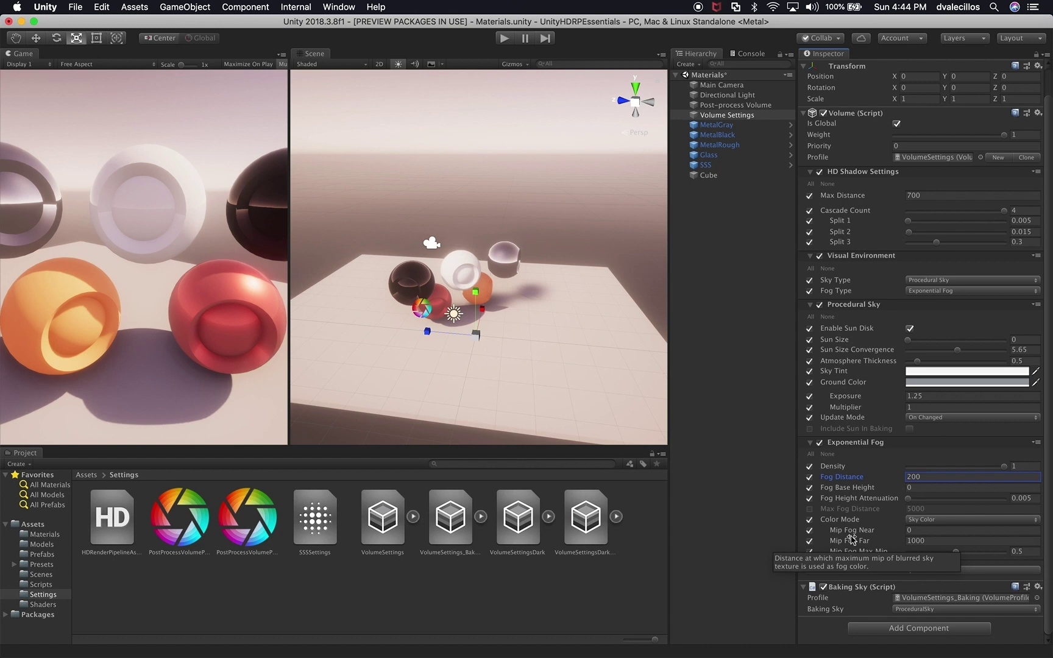
# Compare the Visual Environment's Fog Type set to None, Linear Fog and Exponential Fog, ending on Linear Fog
pyautogui.click(923, 293)
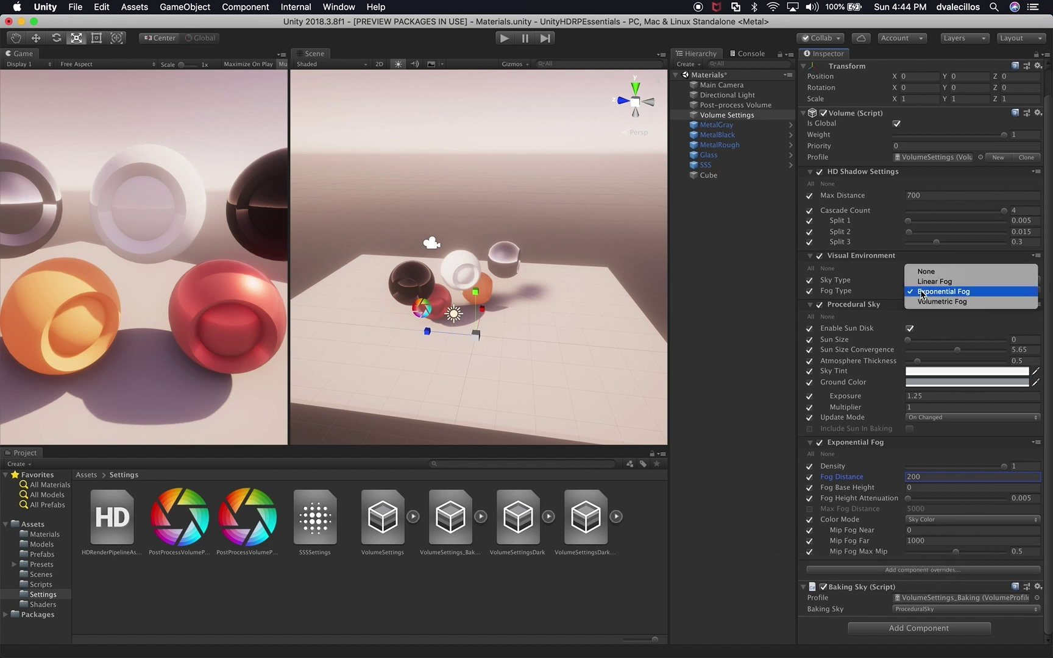
pyautogui.click(928, 272)
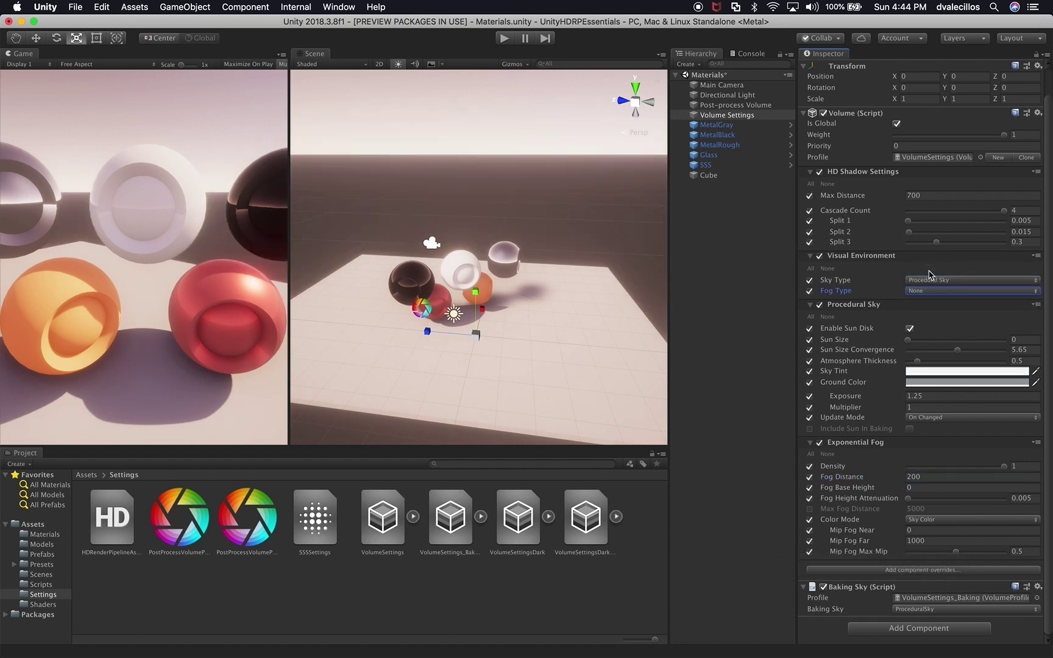
pyautogui.click(921, 292)
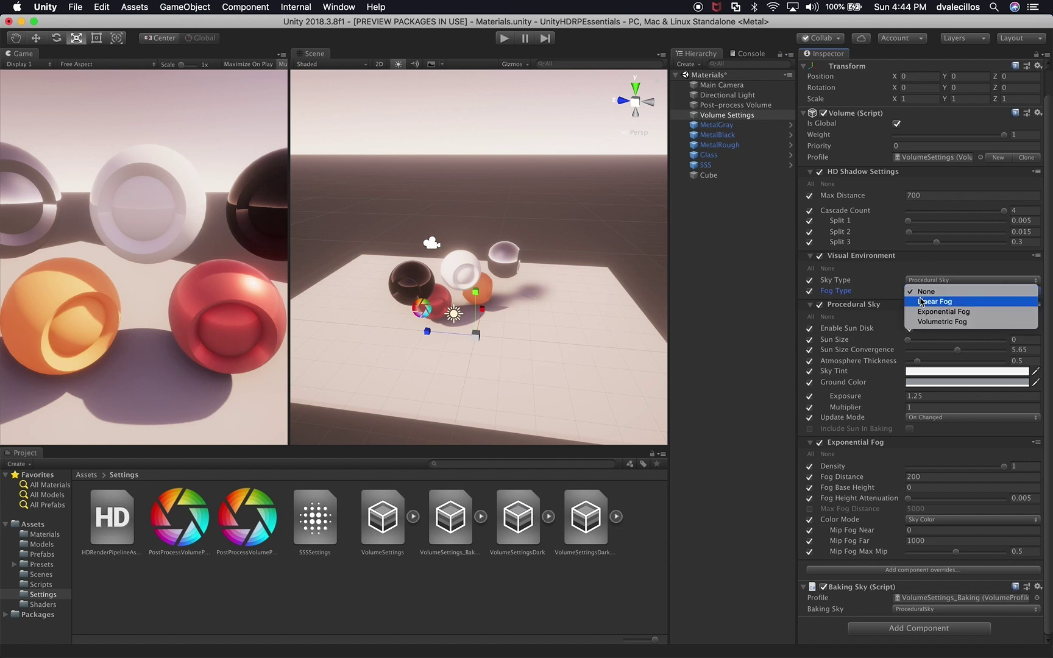
pyautogui.click(922, 303)
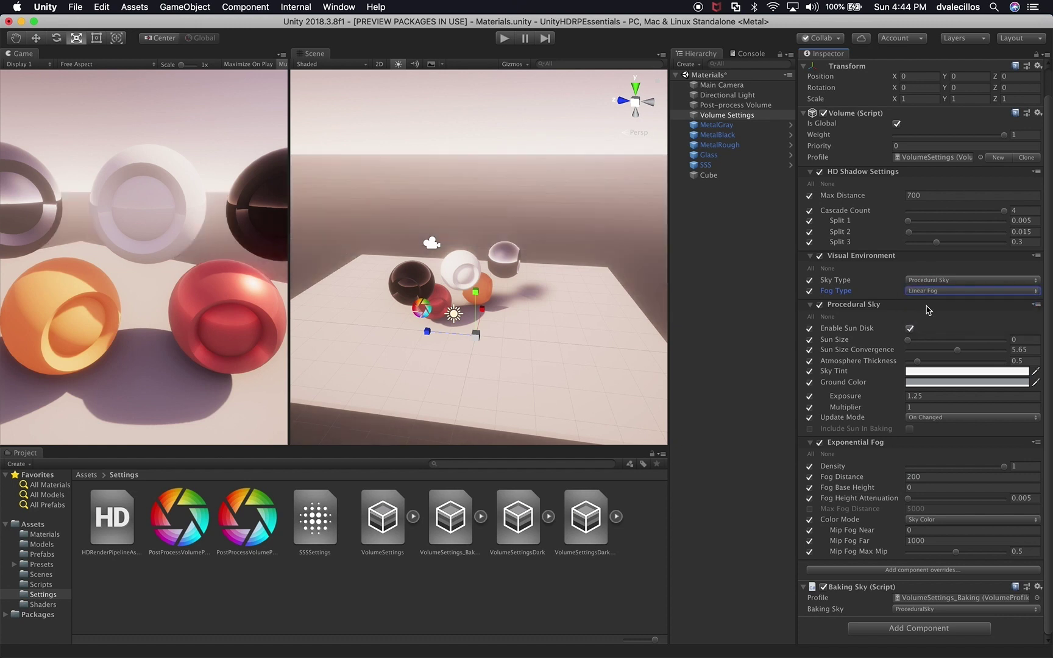
pyautogui.click(930, 295)
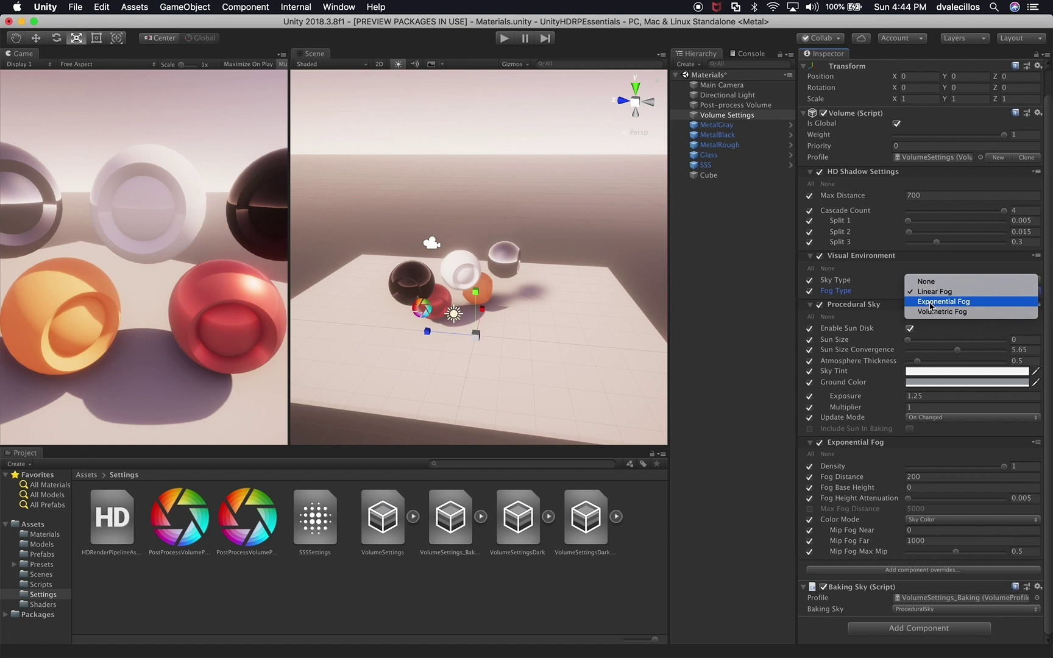
pyautogui.click(930, 302)
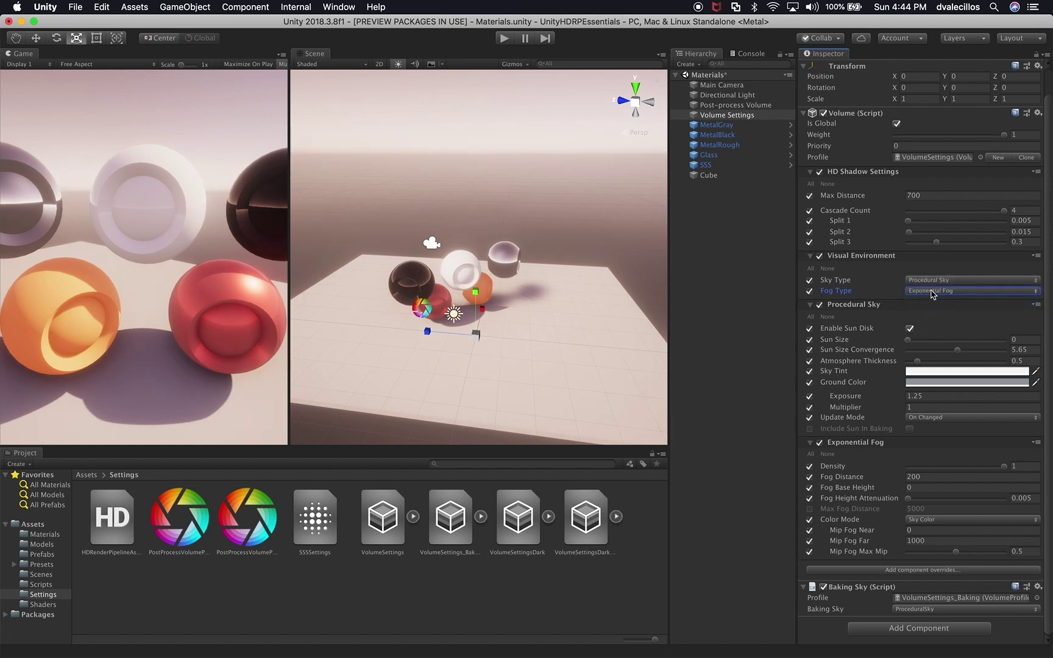
pyautogui.click(931, 292)
pyautogui.click(934, 283)
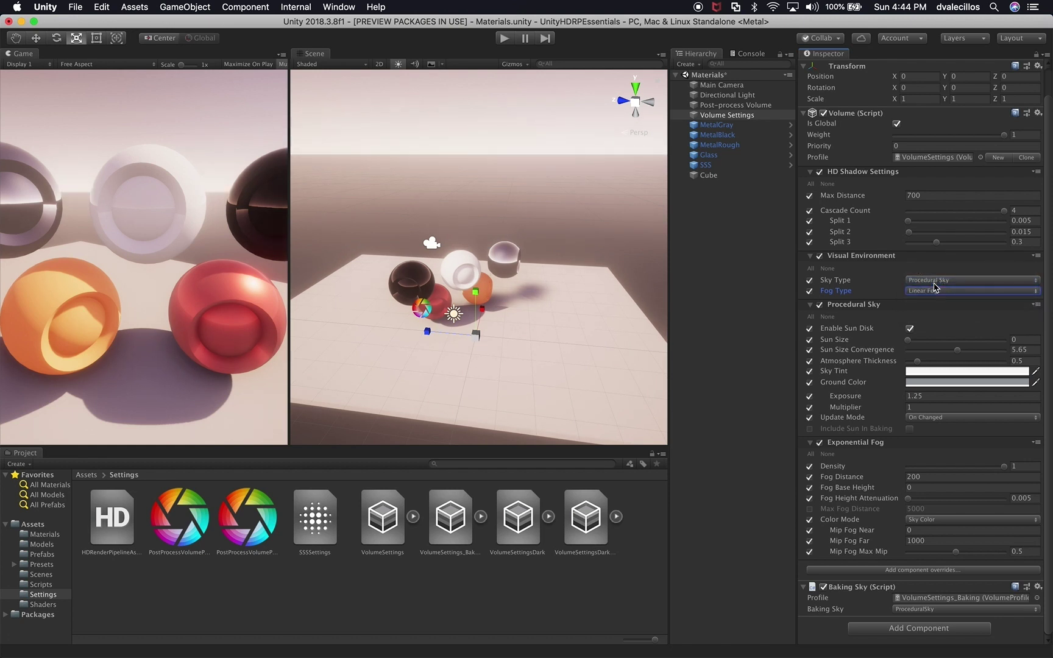
pyautogui.scroll(5, 596, 266)
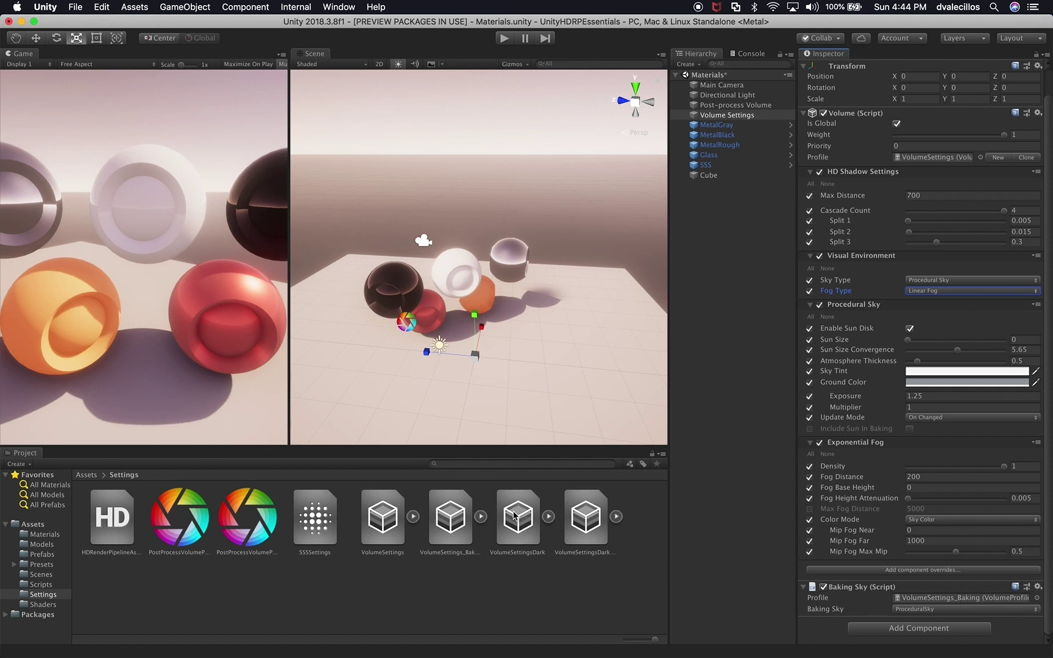
# Inspect the settings of the VolumeSettingsDark and VolumeSettingsDark_Baking profile assets
pyautogui.click(529, 535)
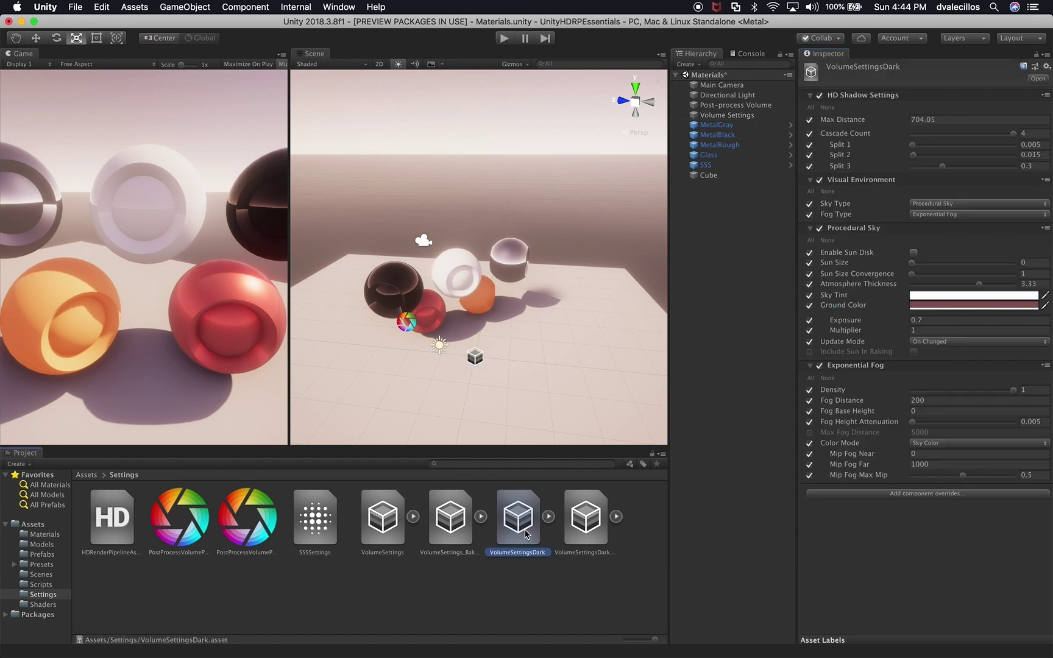
pyautogui.click(578, 527)
pyautogui.click(616, 517)
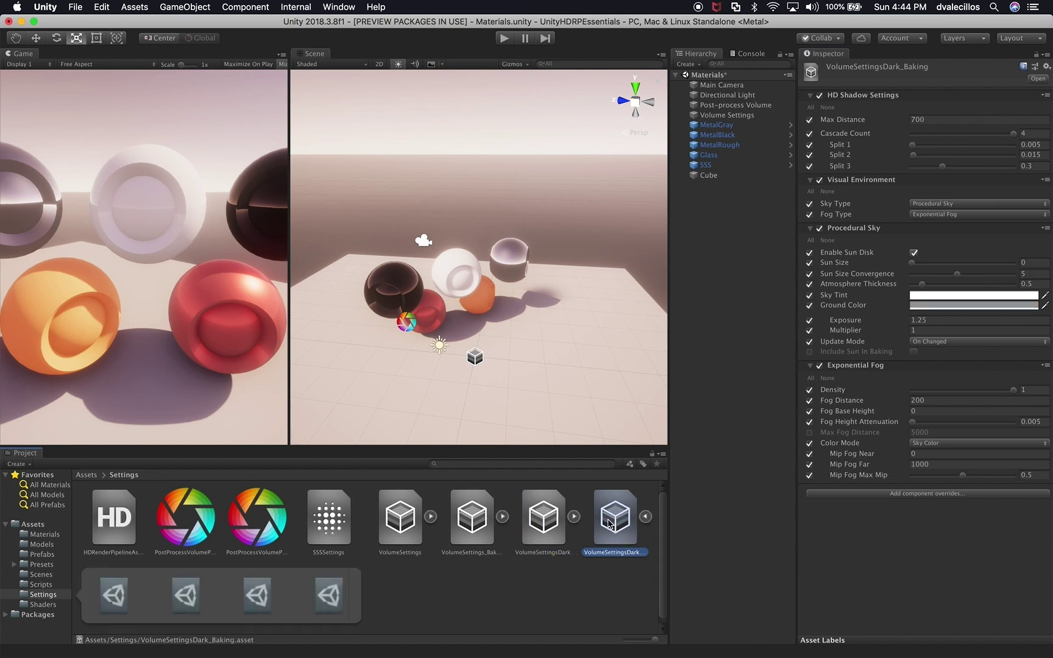
pyautogui.click(544, 525)
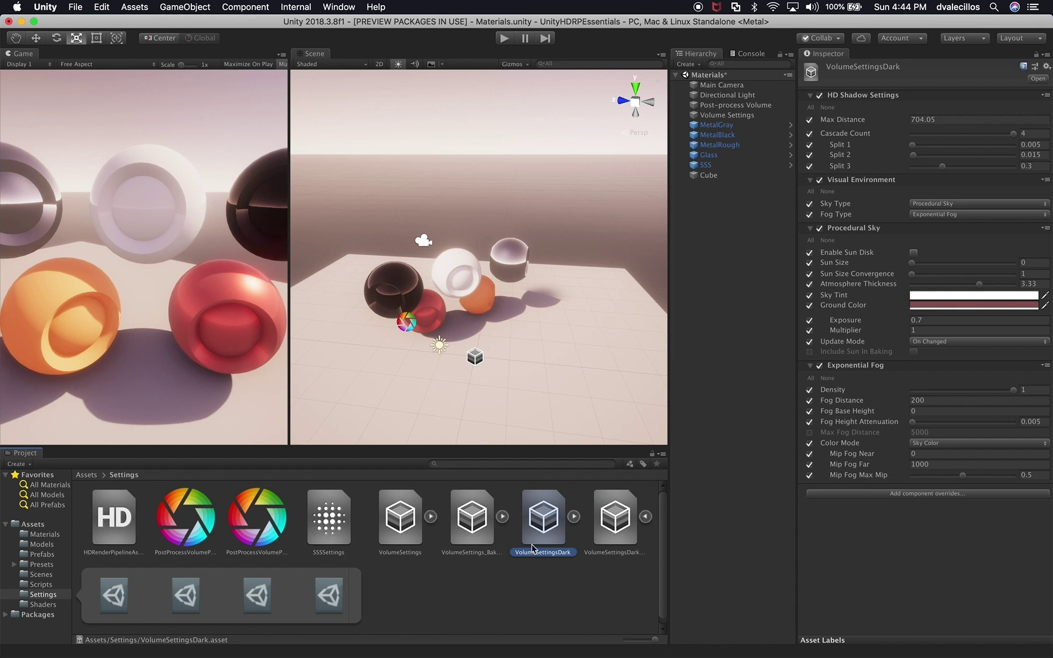
pyautogui.click(708, 252)
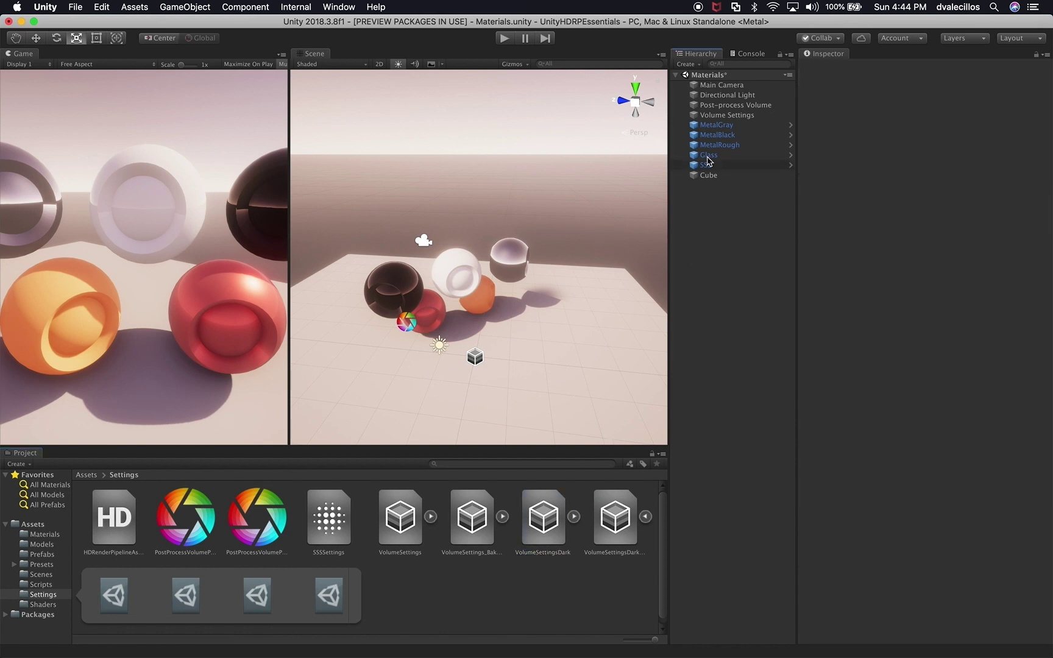
# Review the component overrides that can be added to the Volume Settings profile, without adding one
pyautogui.click(727, 116)
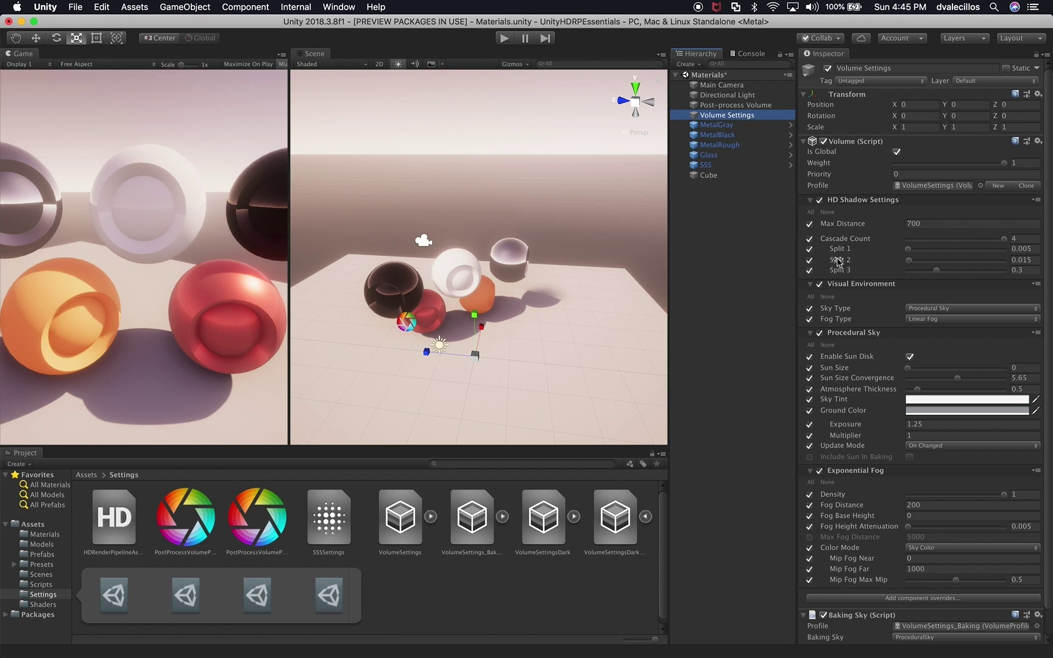
pyautogui.scroll(-2, 838, 262)
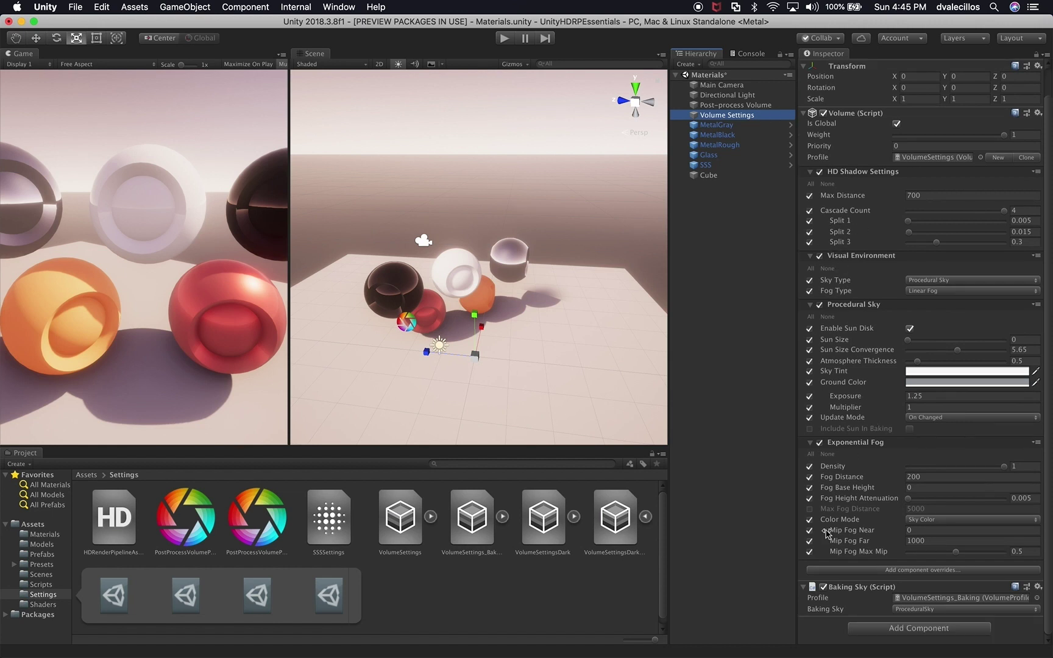
pyautogui.click(850, 573)
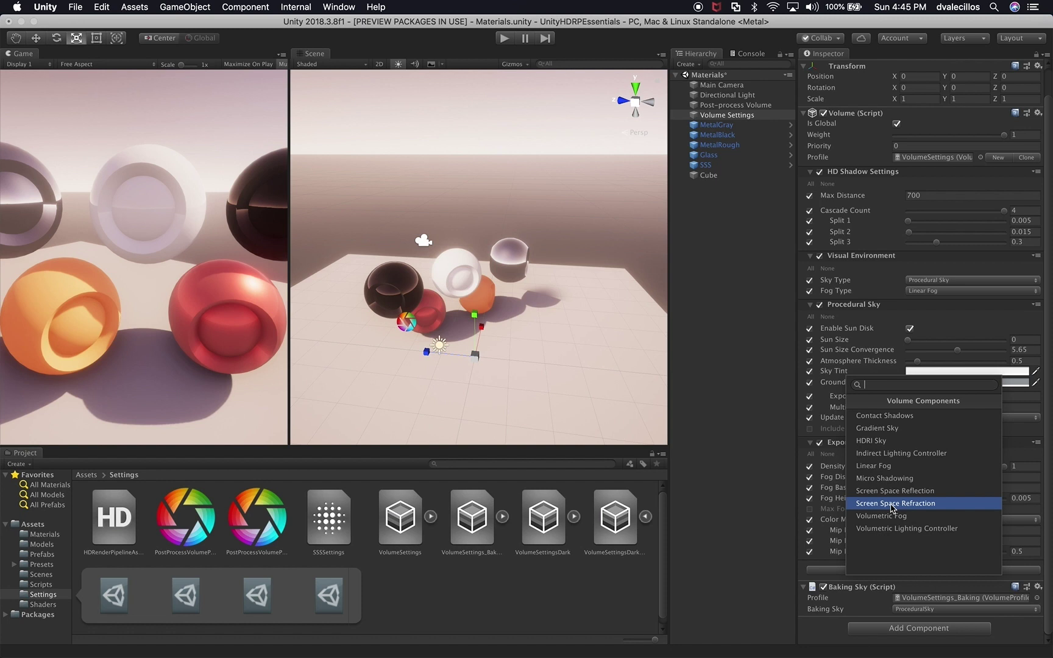
pyautogui.click(744, 489)
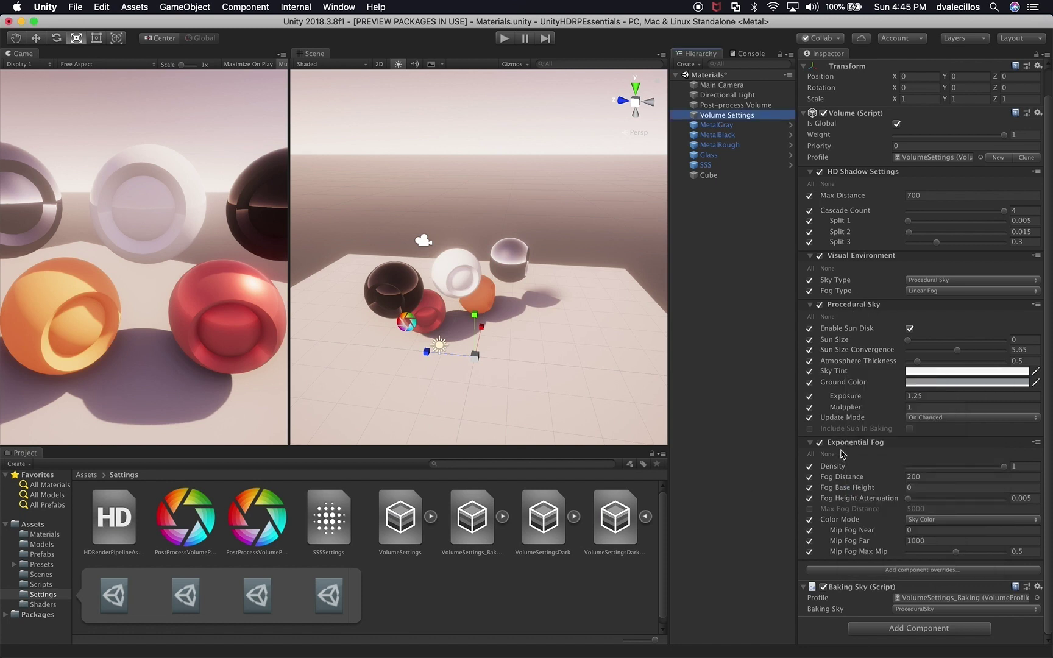
# Delete the Cube floor from the scene and view the spheres without it
pyautogui.click(751, 237)
pyautogui.click(724, 176)
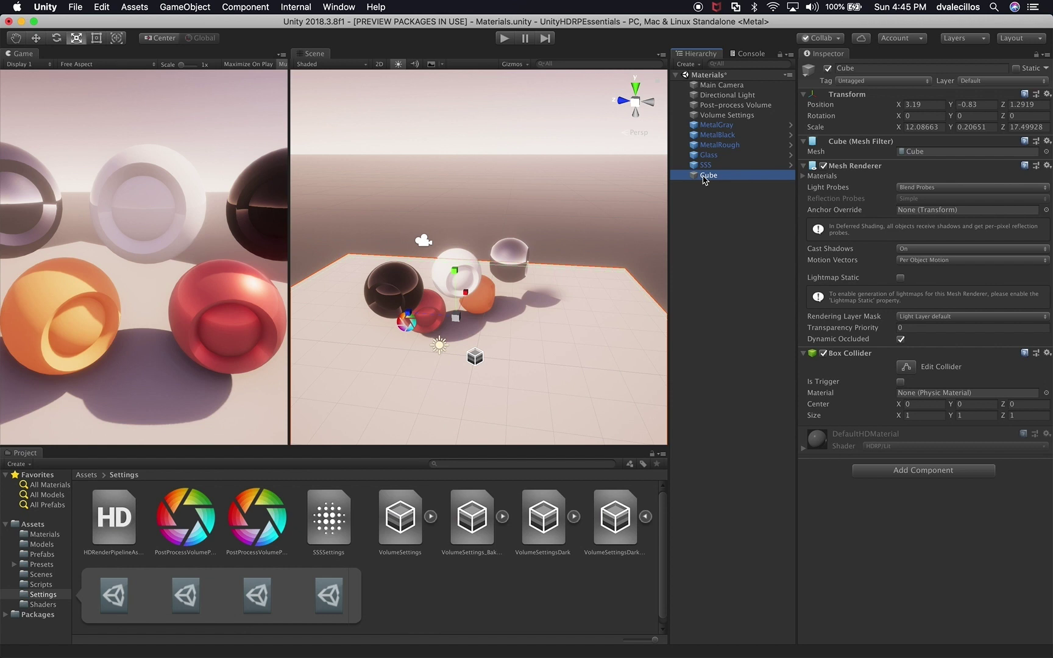
pyautogui.press('super+BackSpace')
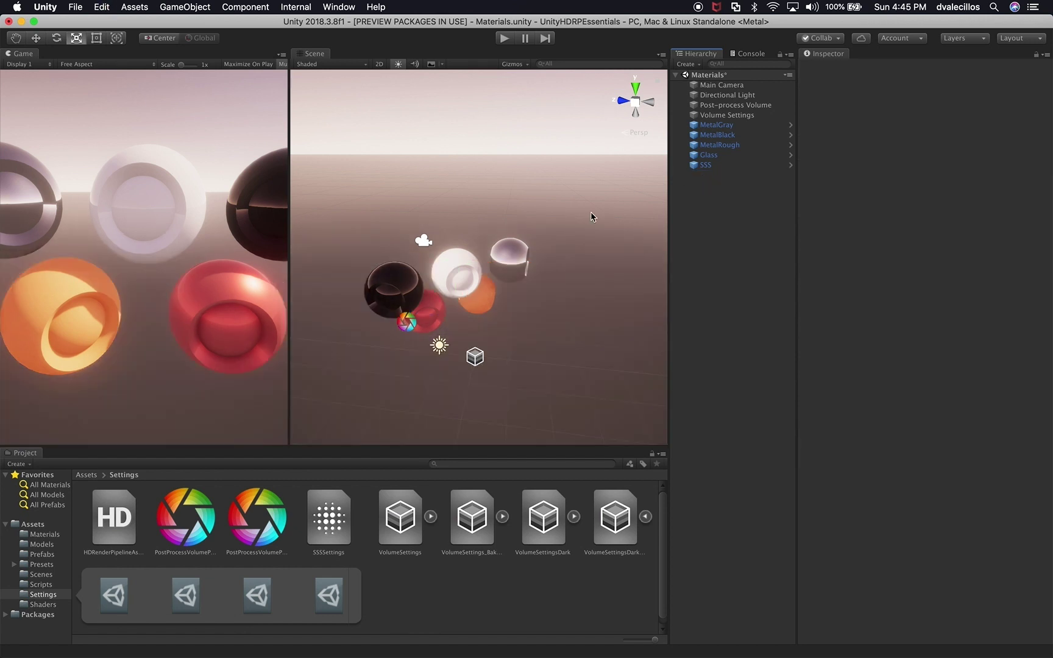
pyautogui.moveTo(516, 287); pyautogui.dragTo(555, 283, button='right')
# Inspect the Glass material from the Materials folder and review the available HDRP shaders, keeping HDRP/Lit
pyautogui.click(42, 535)
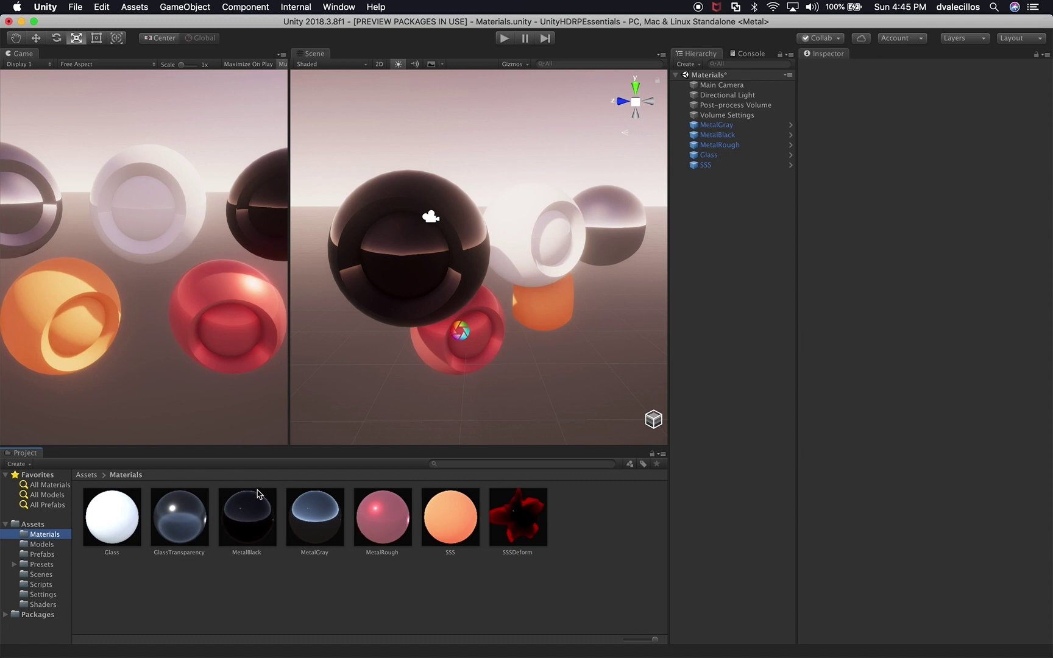
pyautogui.click(131, 507)
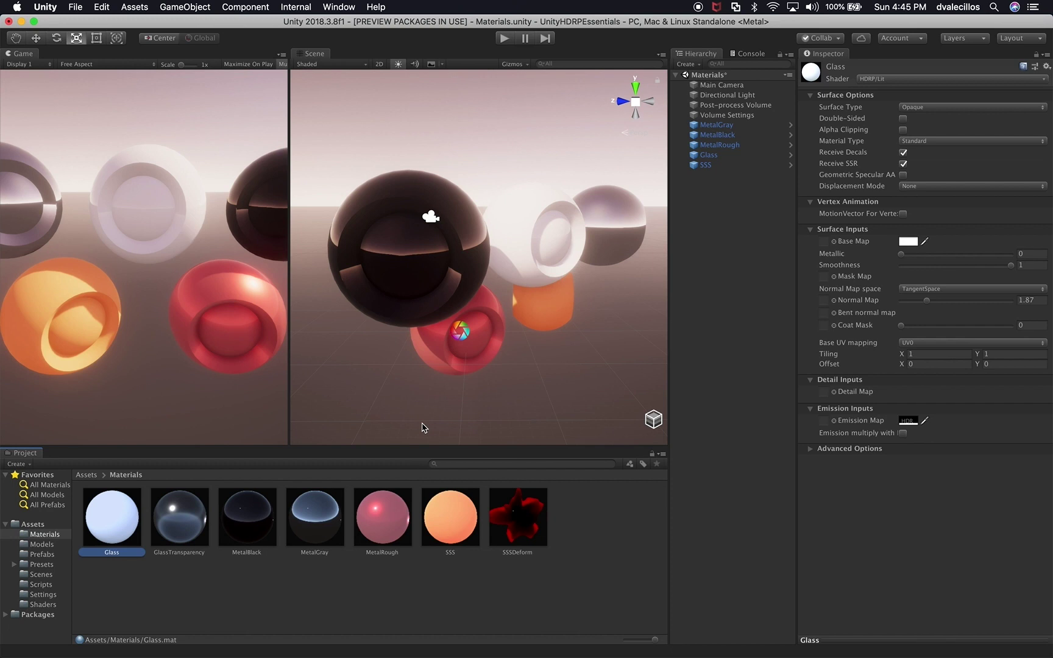
pyautogui.click(885, 80)
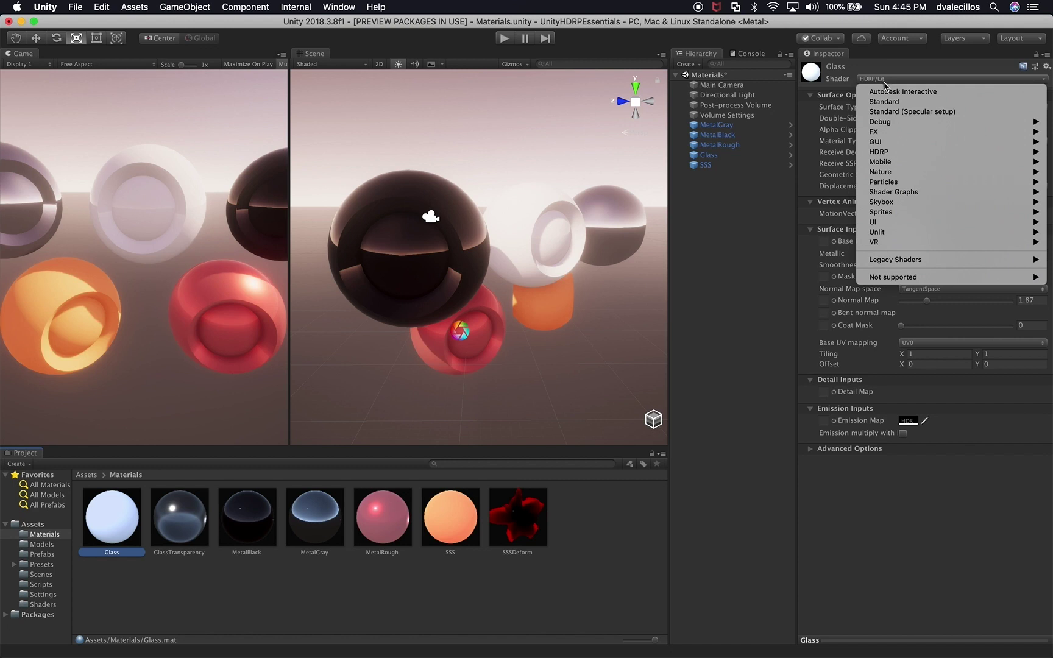
pyautogui.moveTo(888, 156)
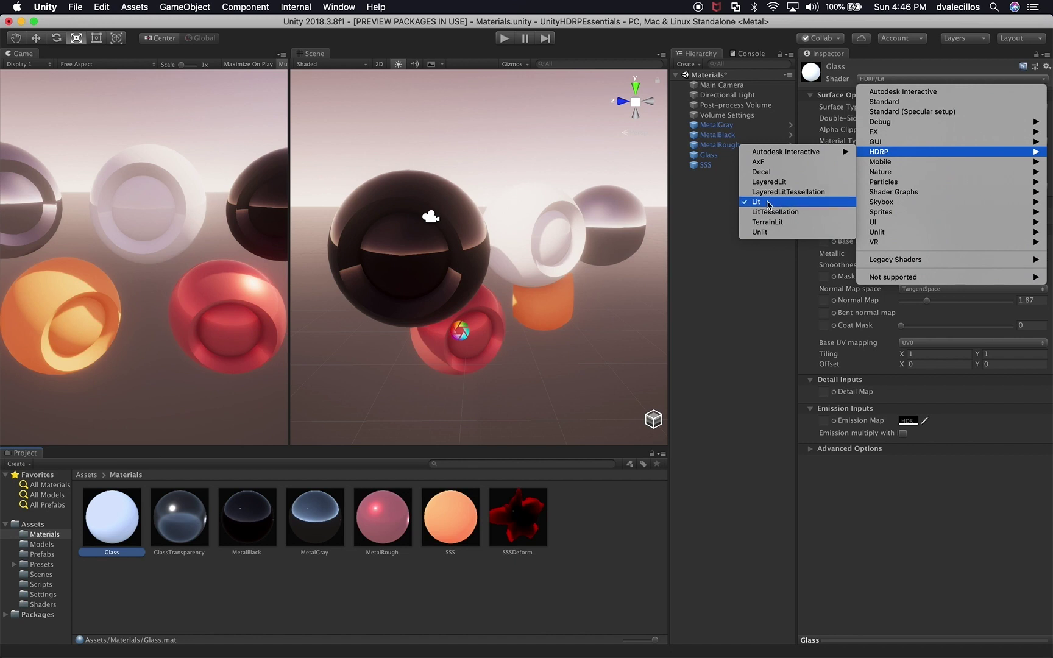
pyautogui.click(746, 303)
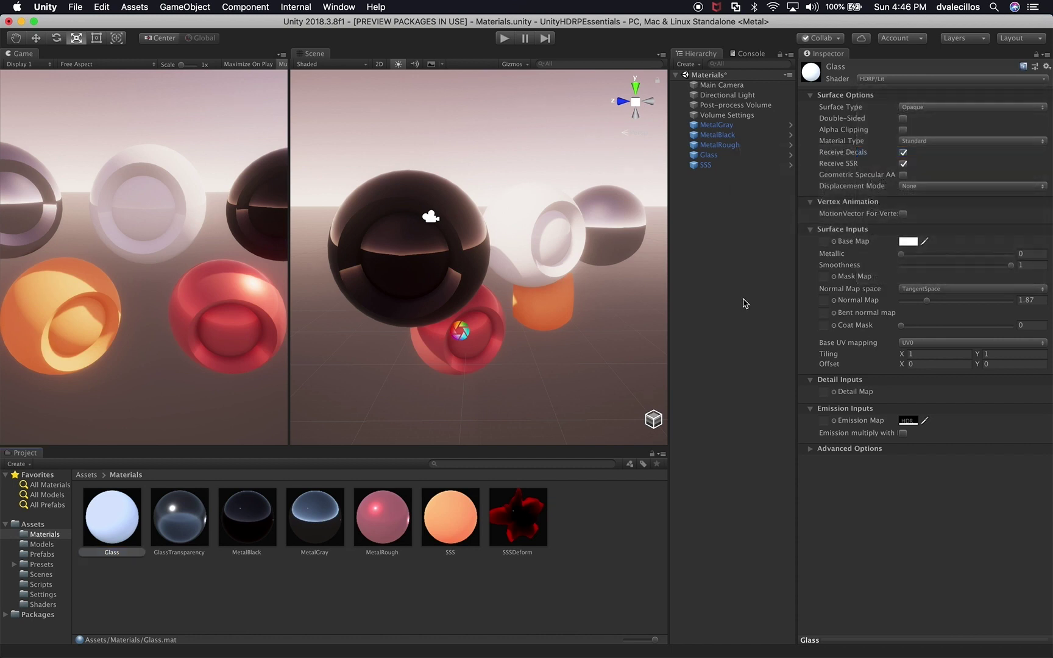
# Select the MetalBlack sphere, expand its material's properties and view the sphere from a closer angle
pyautogui.click(462, 213)
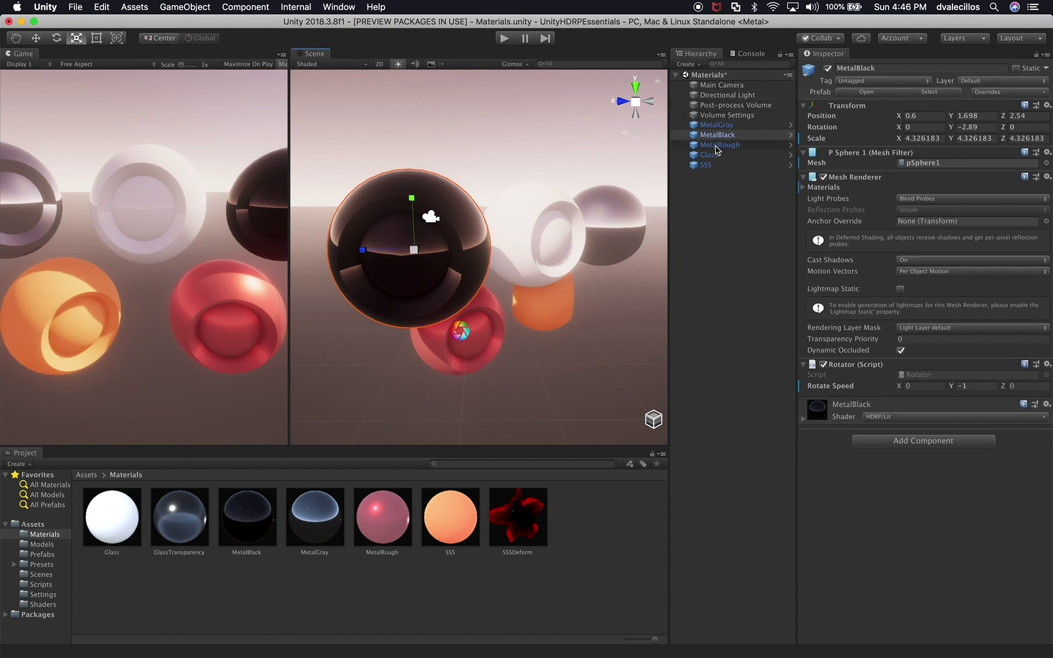
pyautogui.click(825, 409)
pyautogui.scroll(-5, 856, 472)
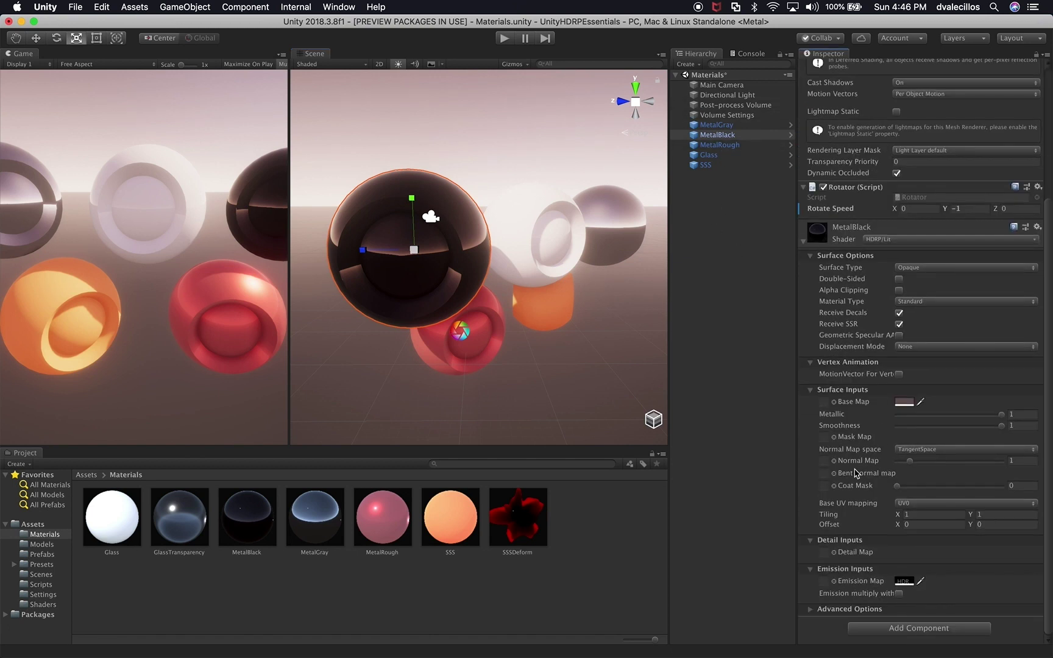
pyautogui.keyDown('alt'); pyautogui.moveTo(582, 250); pyautogui.dragTo(497, 336); pyautogui.keyUp('alt')
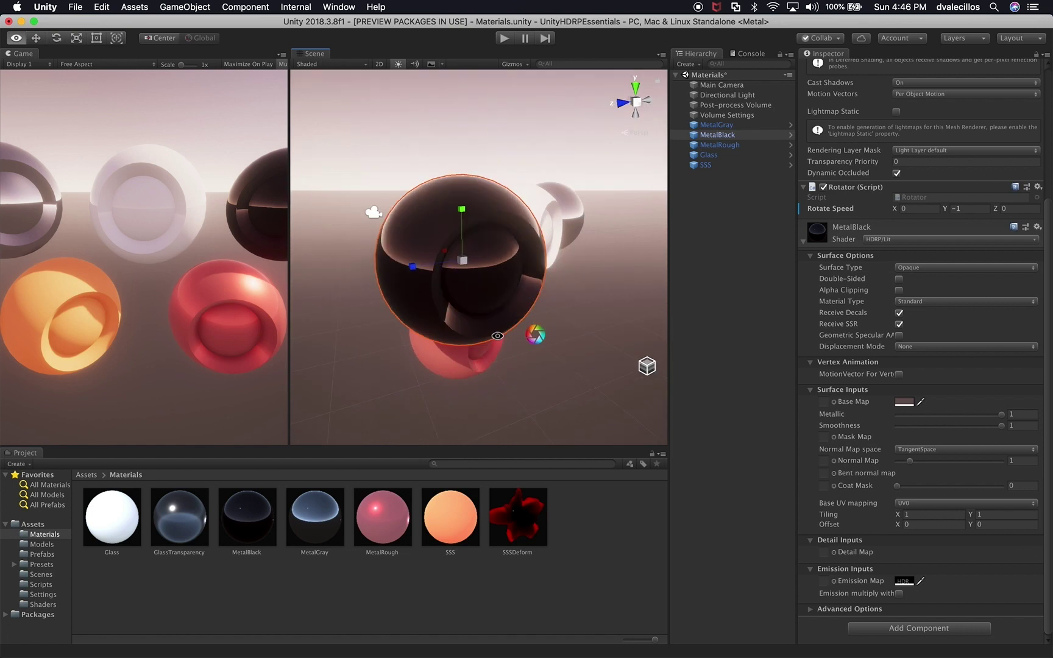
pyautogui.scroll(4, 496, 295)
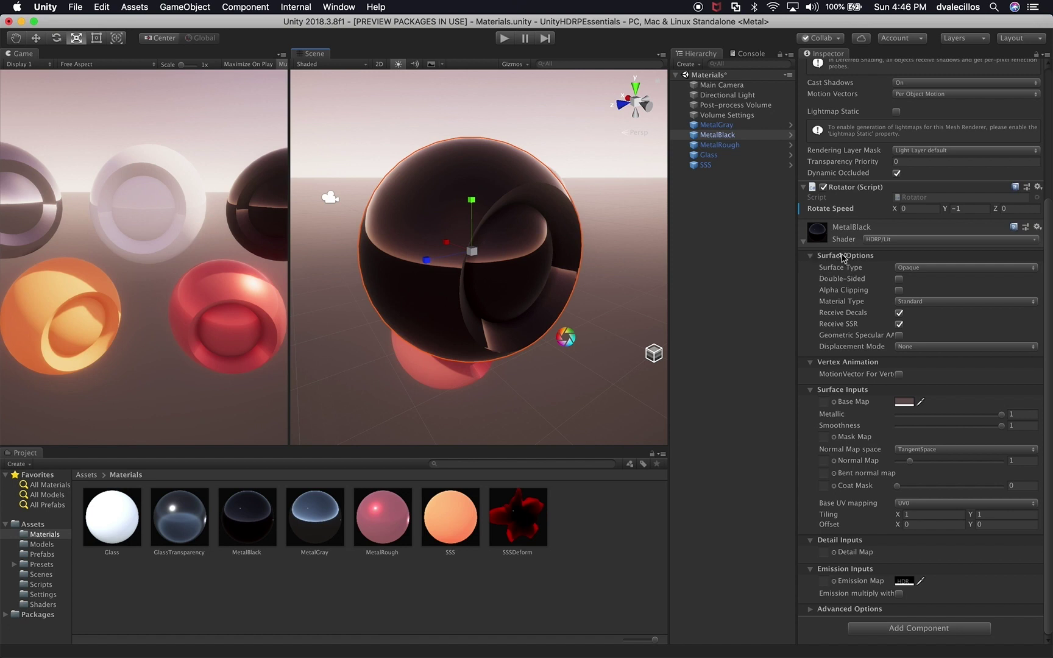
# Review the MetalBlack material's Surface Type and Material Type options, keeping Opaque and Standard
pyautogui.click(908, 270)
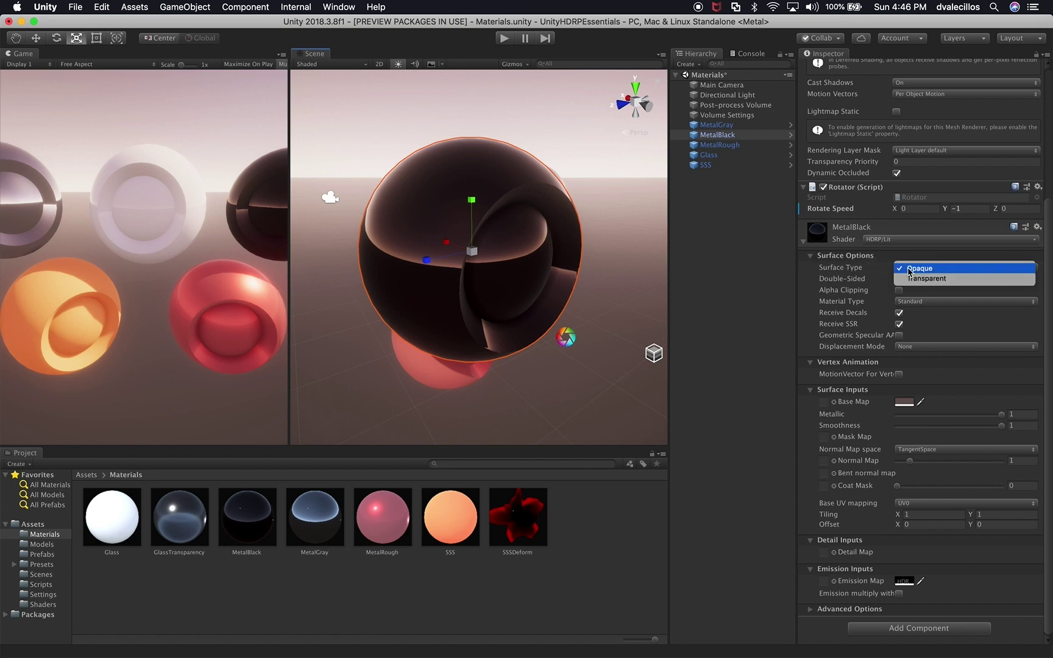
pyautogui.click(909, 269)
pyautogui.click(908, 269)
pyautogui.click(920, 268)
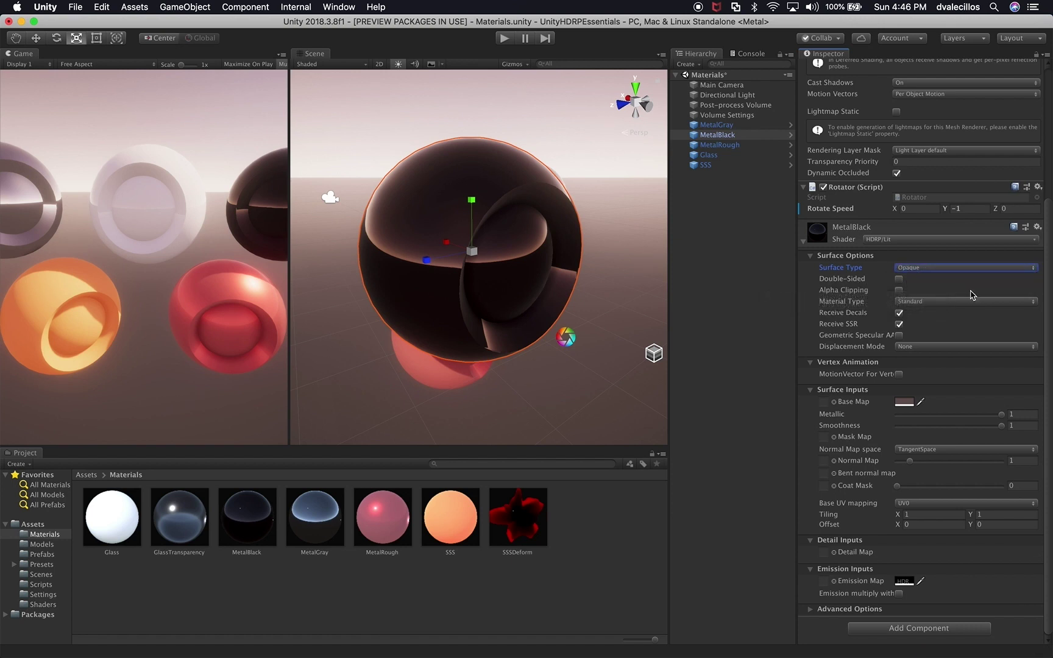
pyautogui.click(919, 302)
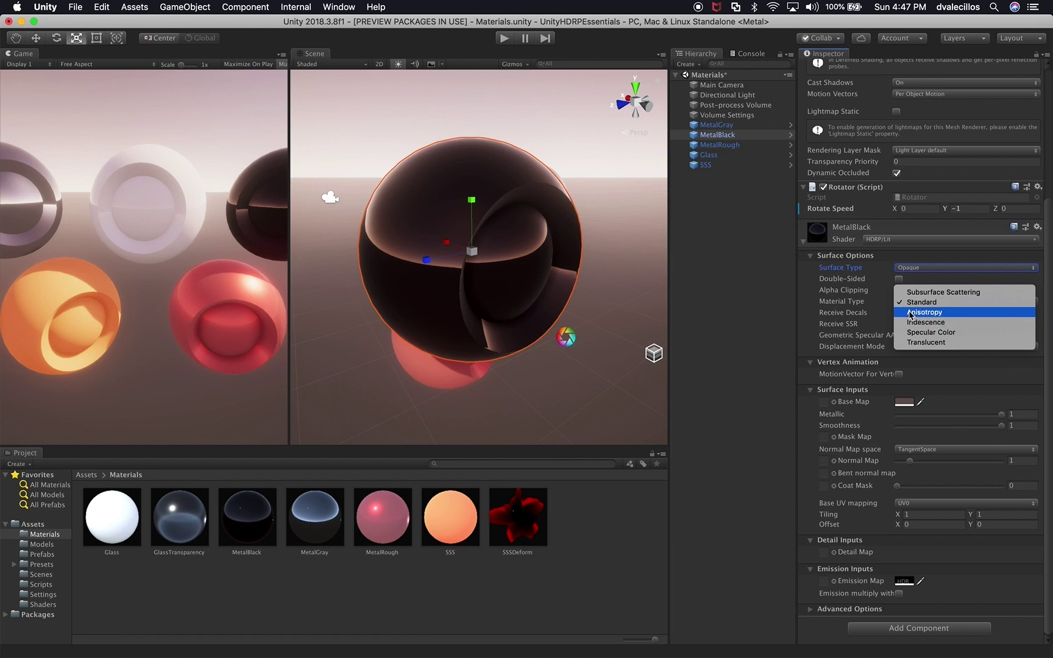
pyautogui.click(772, 318)
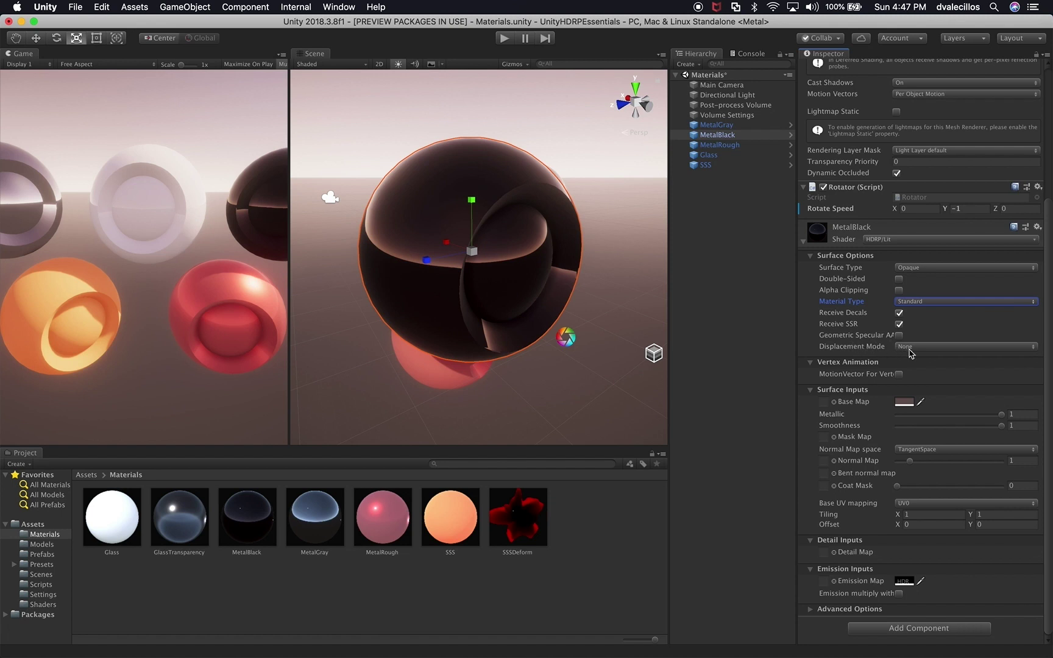
# Review the MetalBlack material's Geometric Specular AA and Displacement Mode options, keeping the displacement set to None
pyautogui.click(851, 335)
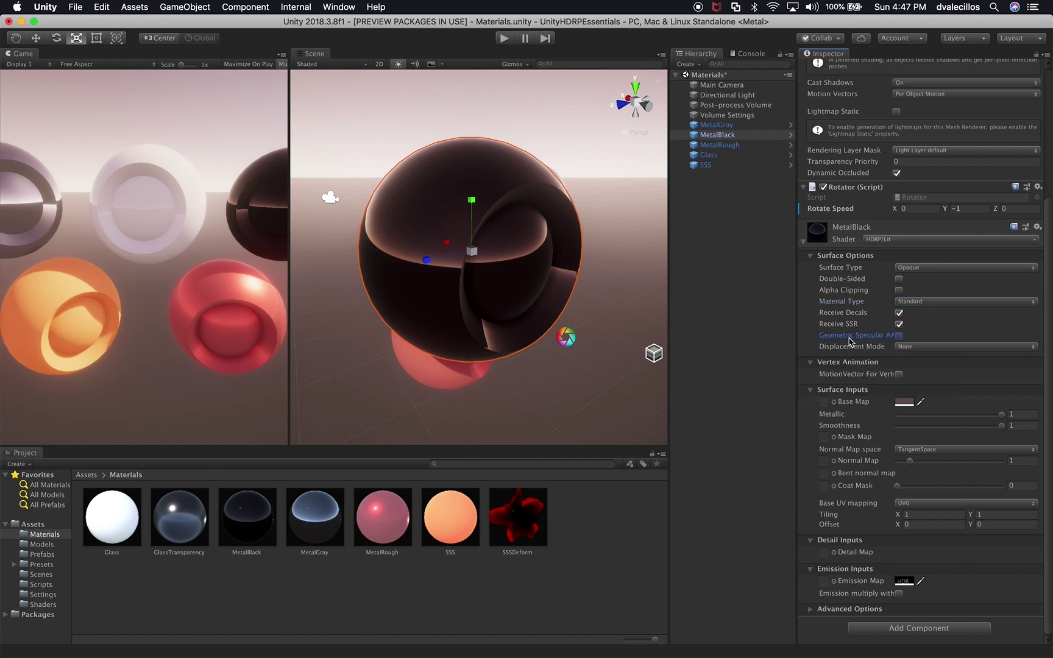
pyautogui.click(914, 347)
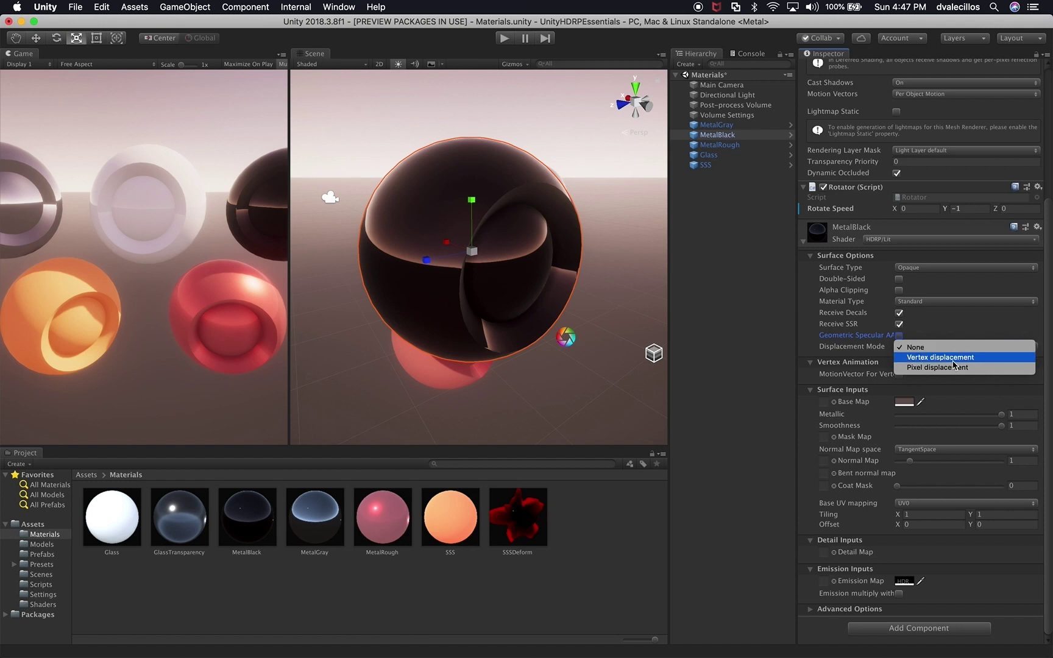
pyautogui.click(1041, 340)
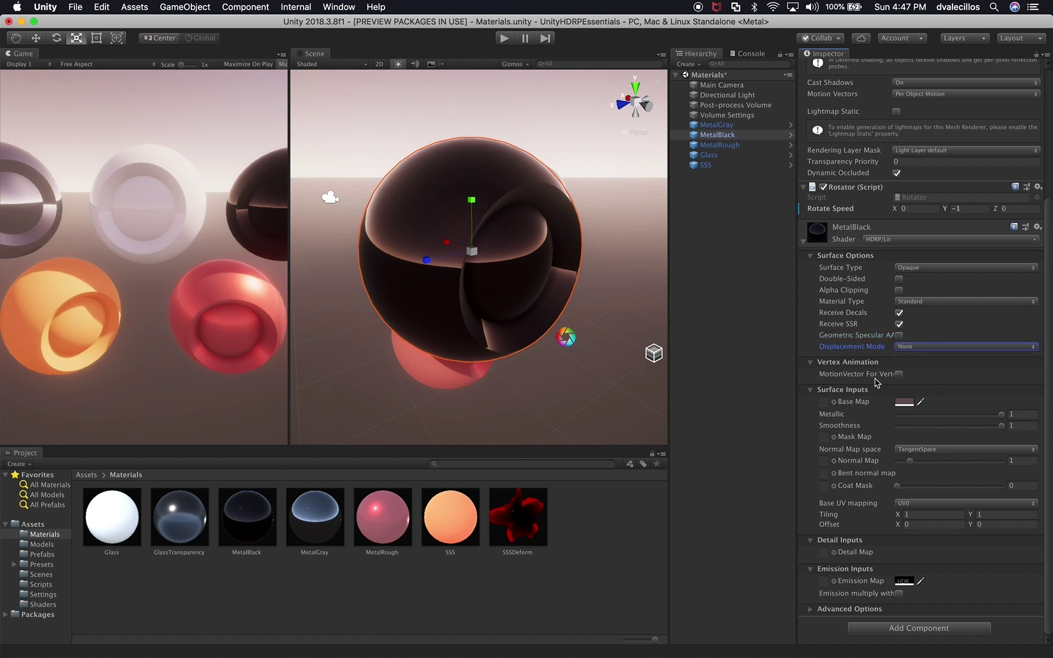
# Try the lighter Base Map color B09595 on the MetalBlack material and undo the color change
pyautogui.moveTo(875, 382)
pyautogui.click(903, 403)
pyautogui.moveTo(968, 298)
pyautogui.mouseDown()
pyautogui.moveTo(968, 318)
pyautogui.moveTo(958, 282)
pyautogui.moveTo(953, 308)
pyautogui.moveTo(960, 287)
pyautogui.moveTo(977, 292)
pyautogui.moveTo(958, 286)
pyautogui.mouseUp()
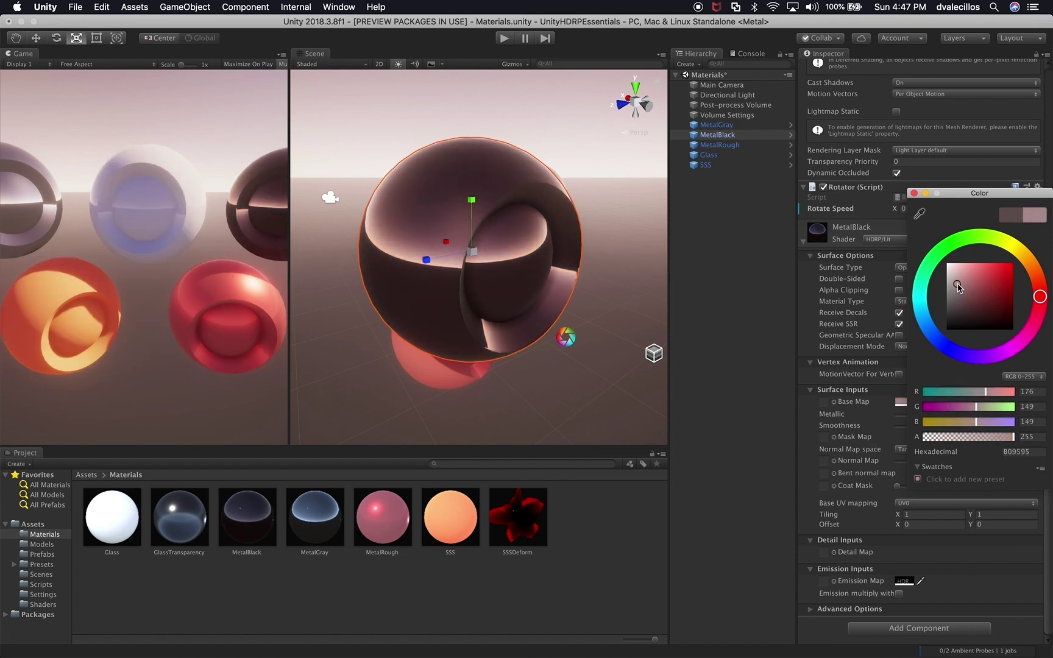
pyautogui.press('super+z')
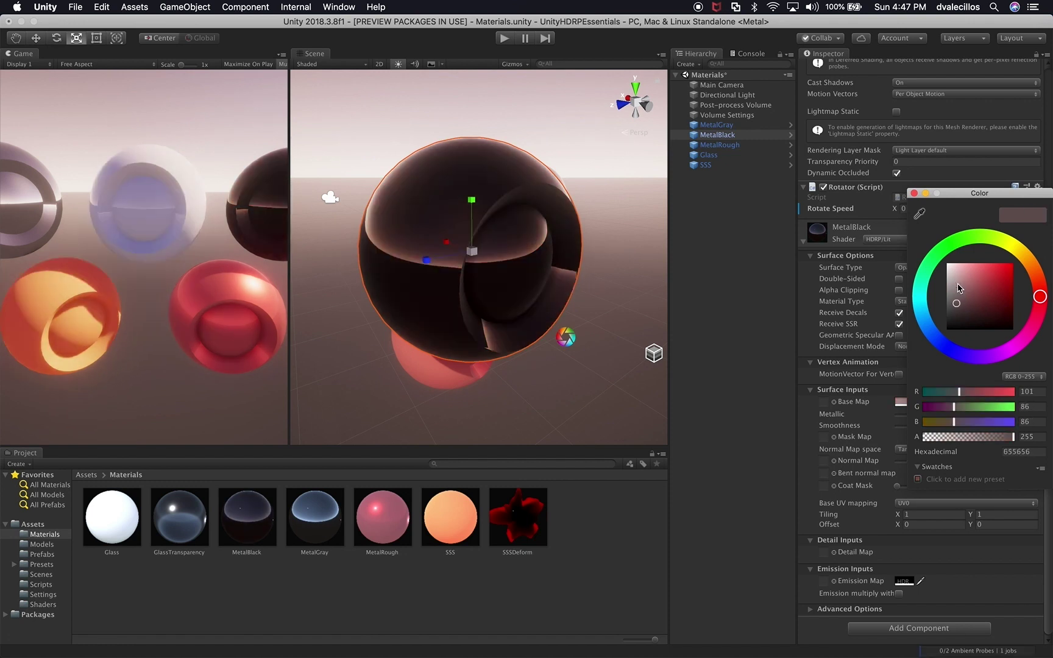
pyautogui.click(913, 194)
pyautogui.scroll(-8, 924, 519)
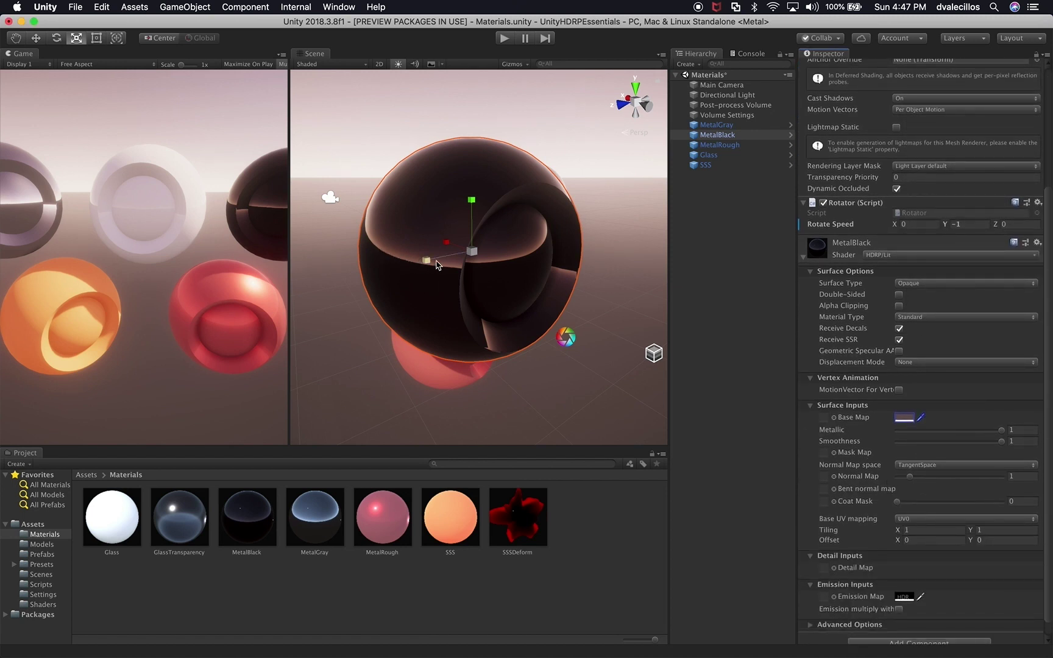
# Demonstrate the MetalBlack material's Smoothness at 0.019 and 0.862, and restore it to 1 with Metallic kept at 1
pyautogui.moveTo(470, 288); pyautogui.dragTo(503, 307, button='right')
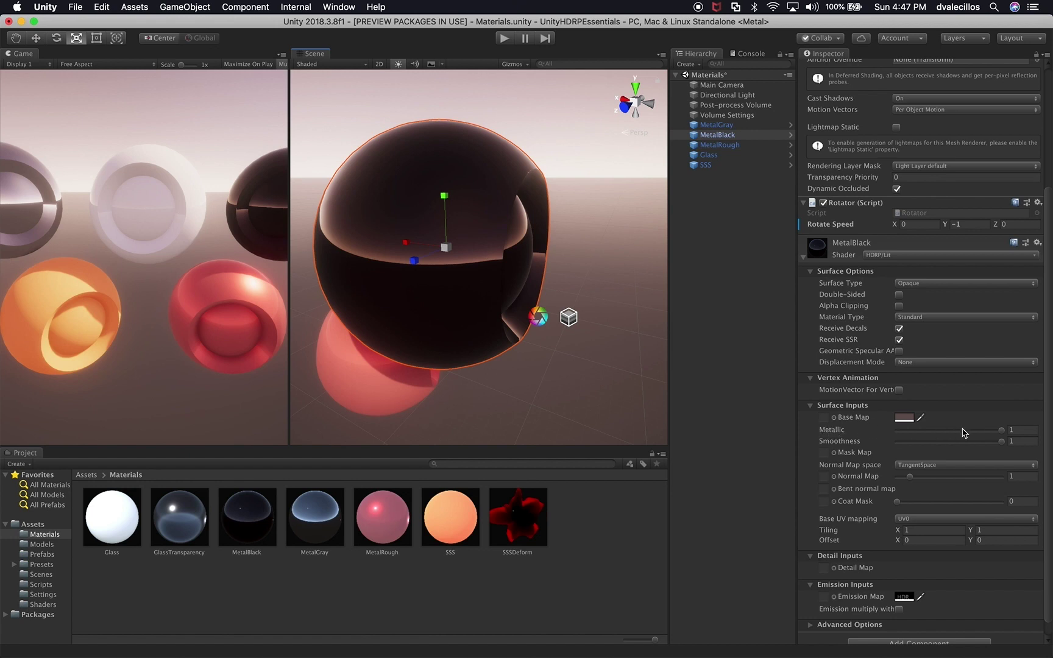
pyautogui.moveTo(988, 435); pyautogui.dragTo(1013, 443)
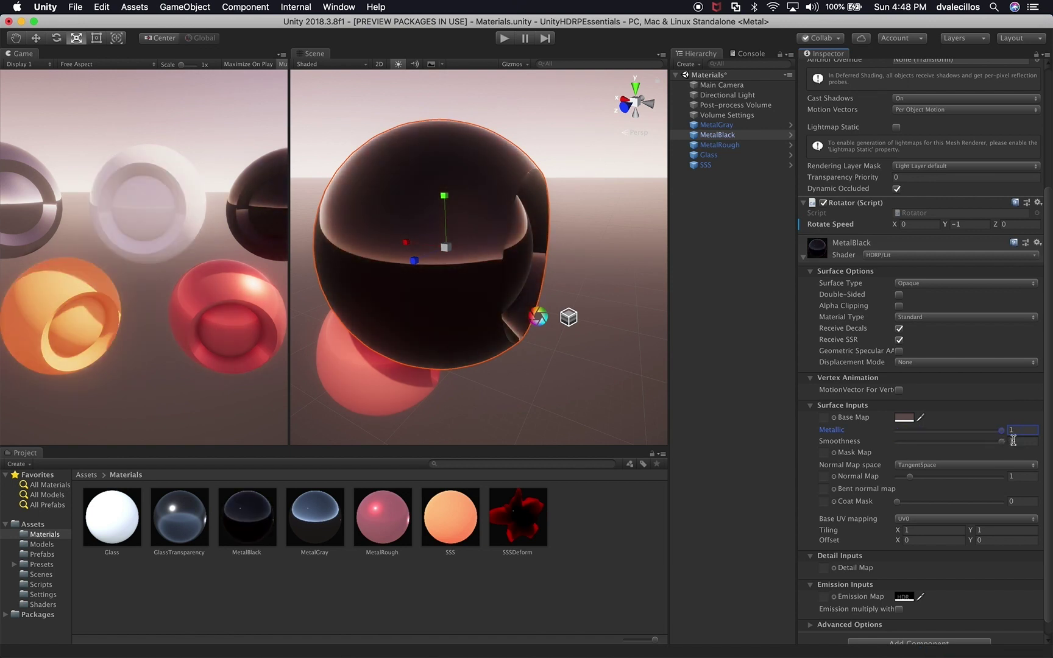
pyautogui.moveTo(1001, 441); pyautogui.dragTo(897, 446)
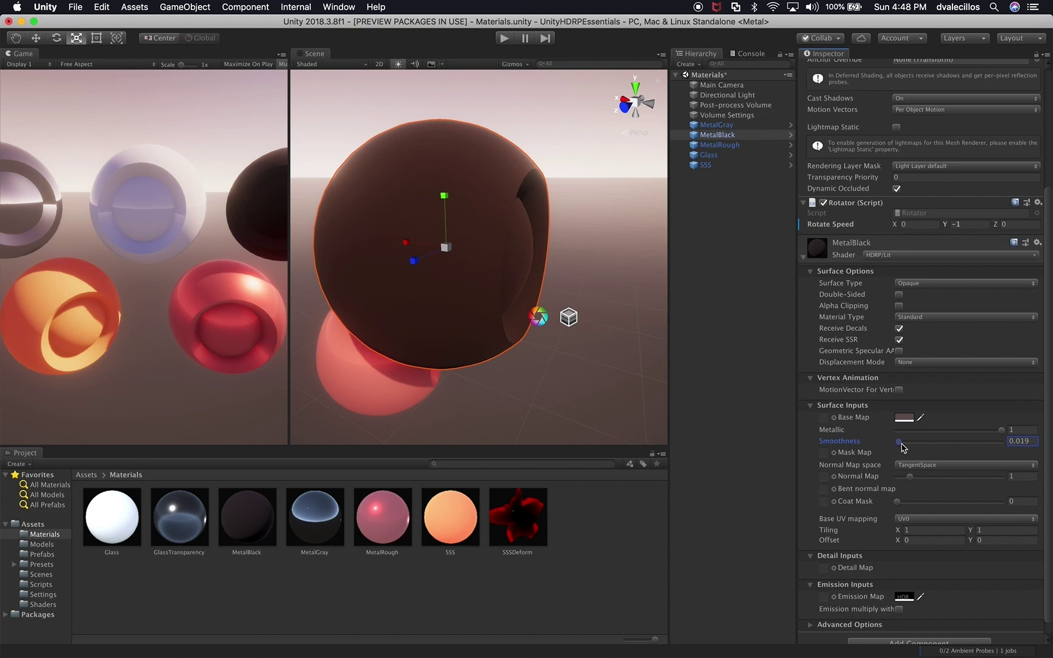
pyautogui.moveTo(907, 448); pyautogui.dragTo(987, 453)
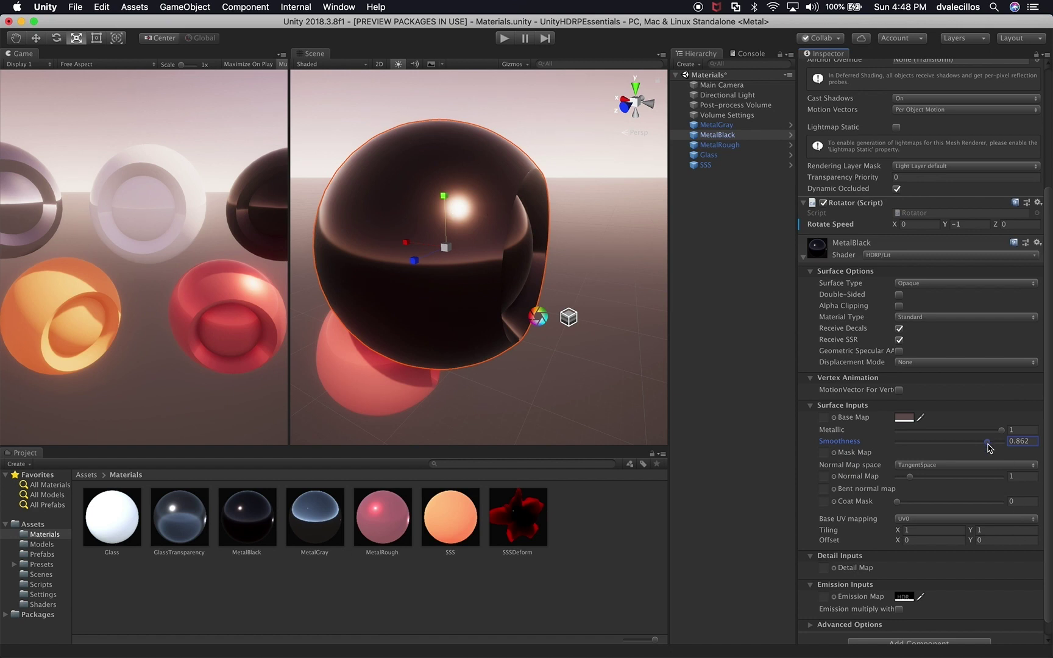
pyautogui.moveTo(988, 448); pyautogui.dragTo(1011, 453)
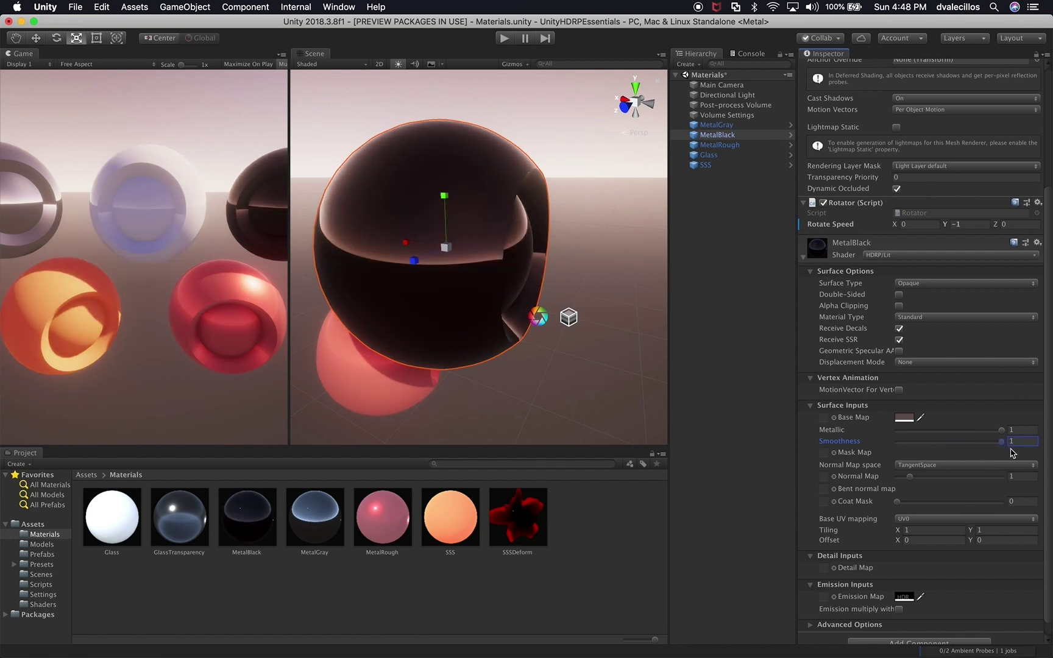
# Try the emission color 5C4444 on the MetalBlack material and return it to black
pyautogui.scroll(-1, 1029, 473)
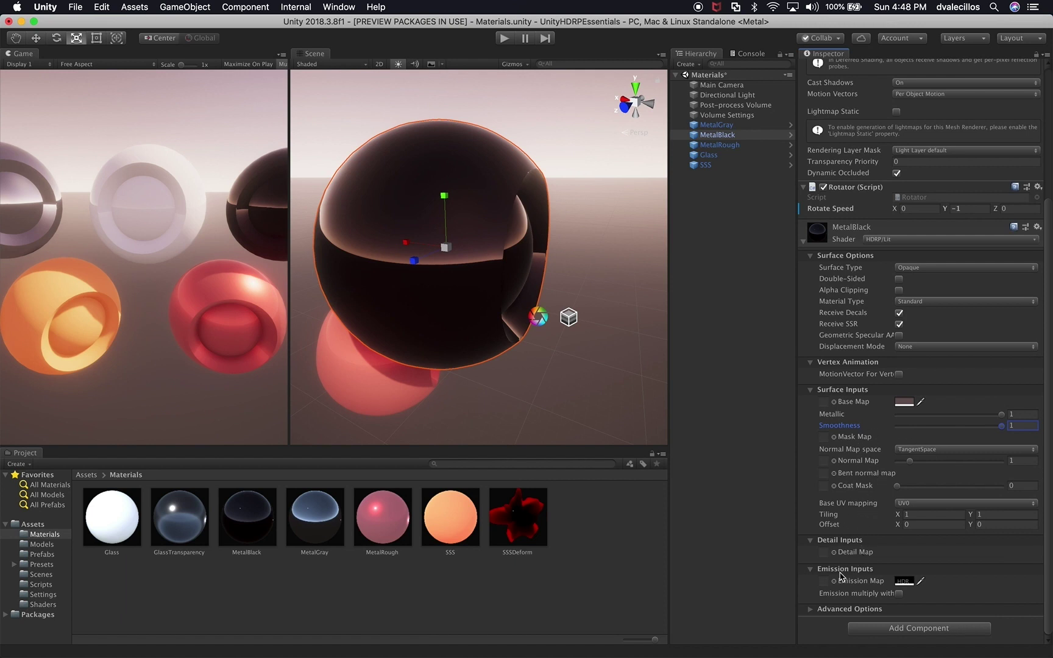
pyautogui.click(910, 586)
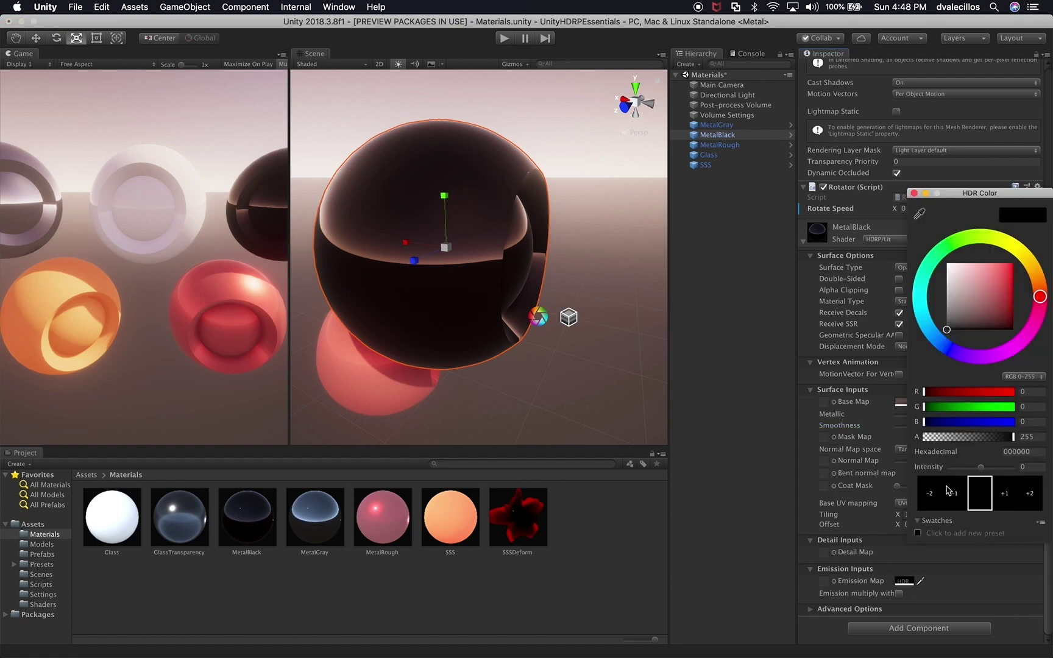
pyautogui.moveTo(950, 323)
pyautogui.mouseDown()
pyautogui.moveTo(957, 272)
pyautogui.moveTo(961, 327)
pyautogui.moveTo(960, 291)
pyautogui.moveTo(946, 329)
pyautogui.moveTo(946, 304)
pyautogui.moveTo(946, 315)
pyautogui.moveTo(960, 277)
pyautogui.moveTo(954, 305)
pyautogui.moveTo(972, 274)
pyautogui.moveTo(964, 306)
pyautogui.mouseUp()
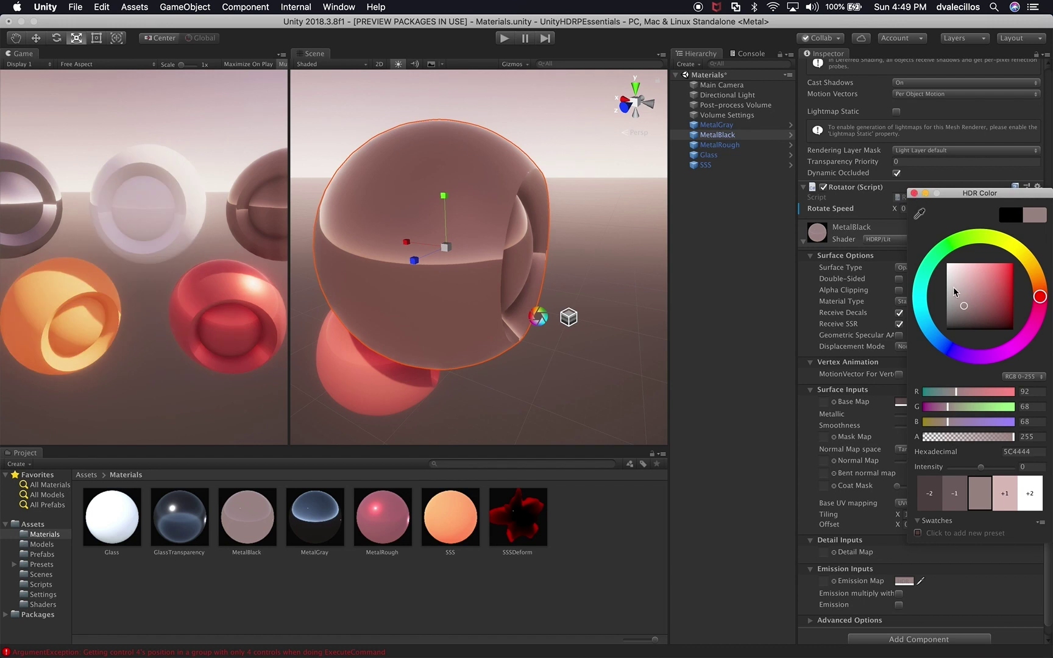
pyautogui.moveTo(954, 292); pyautogui.dragTo(963, 322)
pyautogui.click(914, 192)
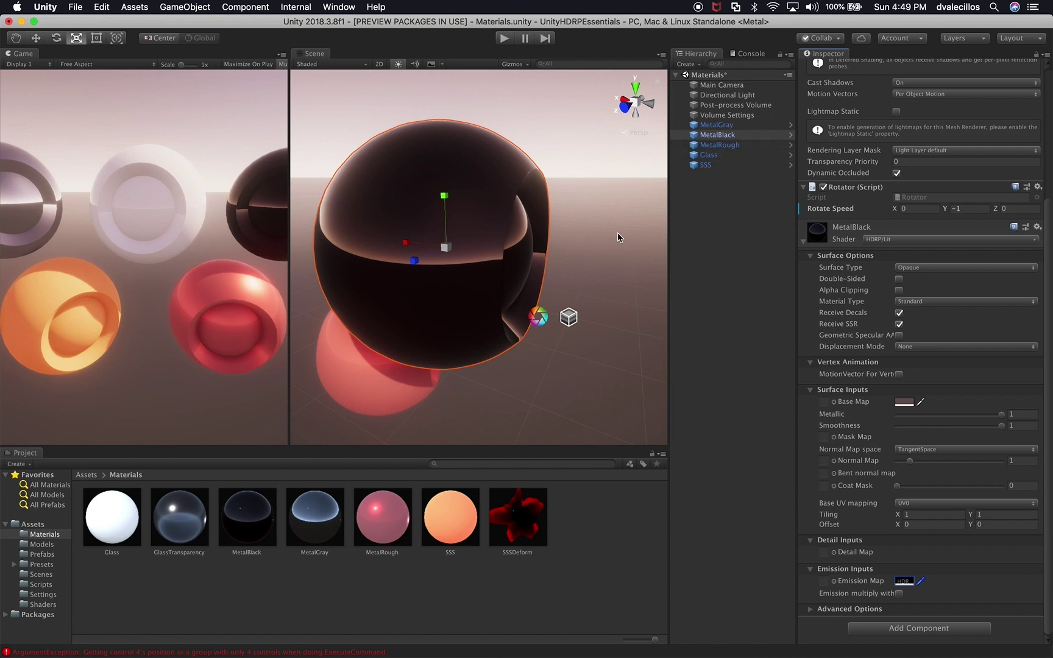
# Frame the MetalGray sphere in the scene and examine its reflective surface up close
pyautogui.doubleClick(722, 126)
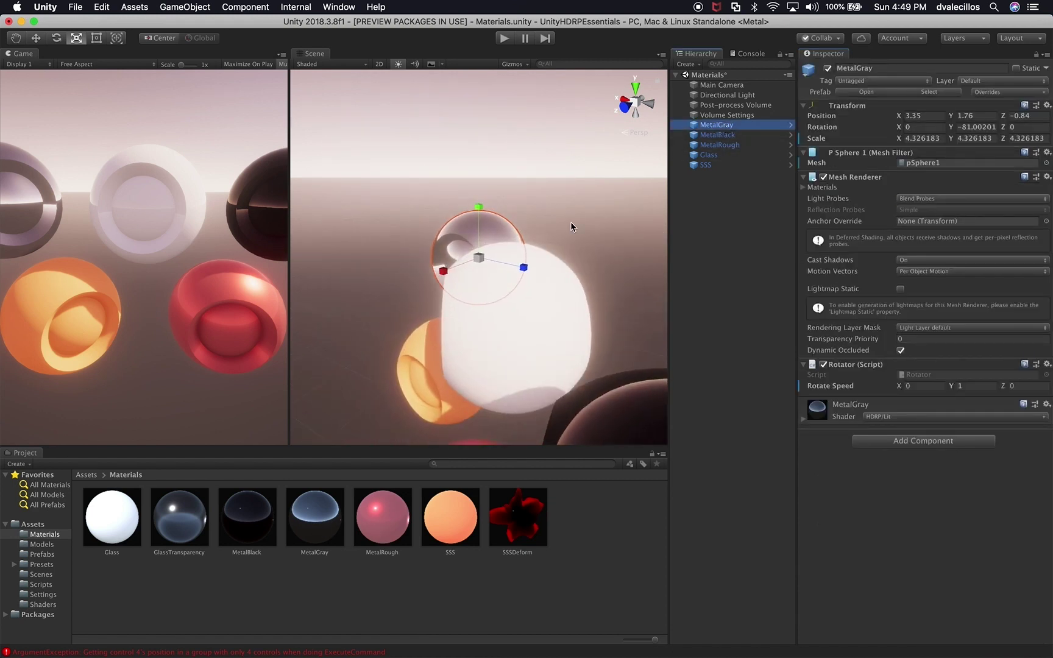
pyautogui.keyDown('alt'); pyautogui.moveTo(600, 238); pyautogui.dragTo(607, 281); pyautogui.keyUp('alt')
pyautogui.scroll(5, 522, 296)
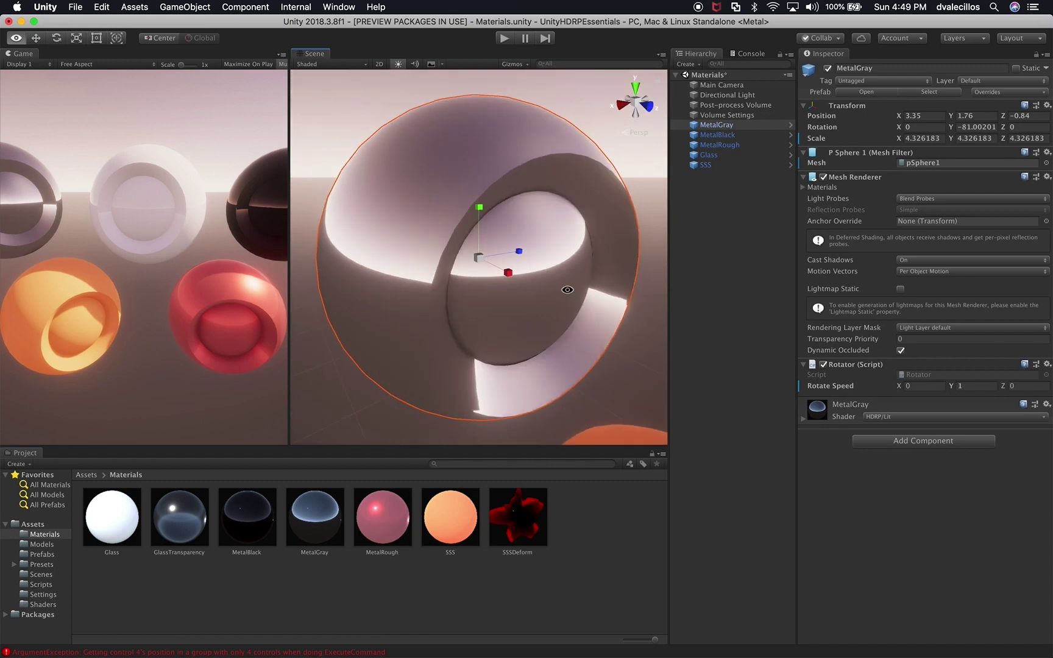
pyautogui.scroll(-5, 600, 297)
pyautogui.scroll(-2, 600, 297)
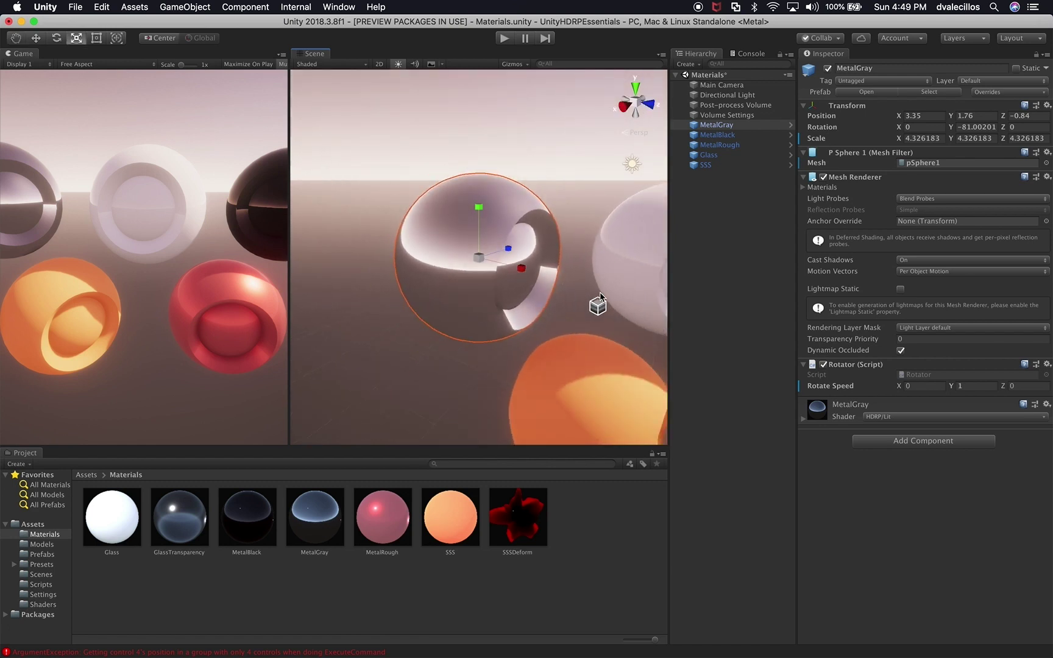
# Frame the MetalRough sphere, expand its material's properties and review the Surface Options and Surface Inputs
pyautogui.doubleClick(718, 135)
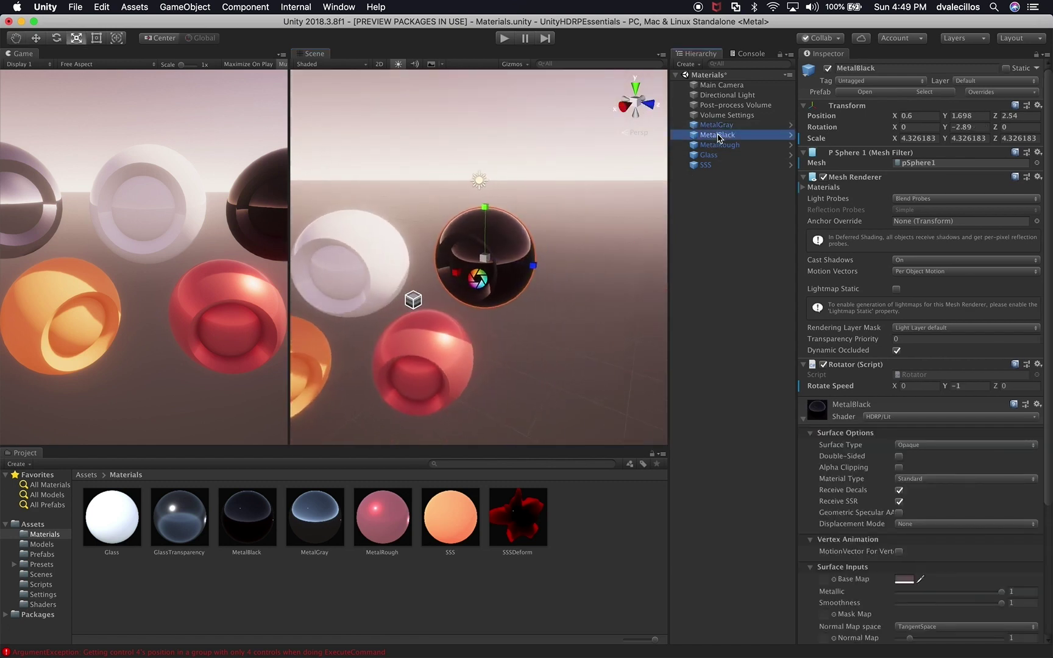
pyautogui.doubleClick(725, 146)
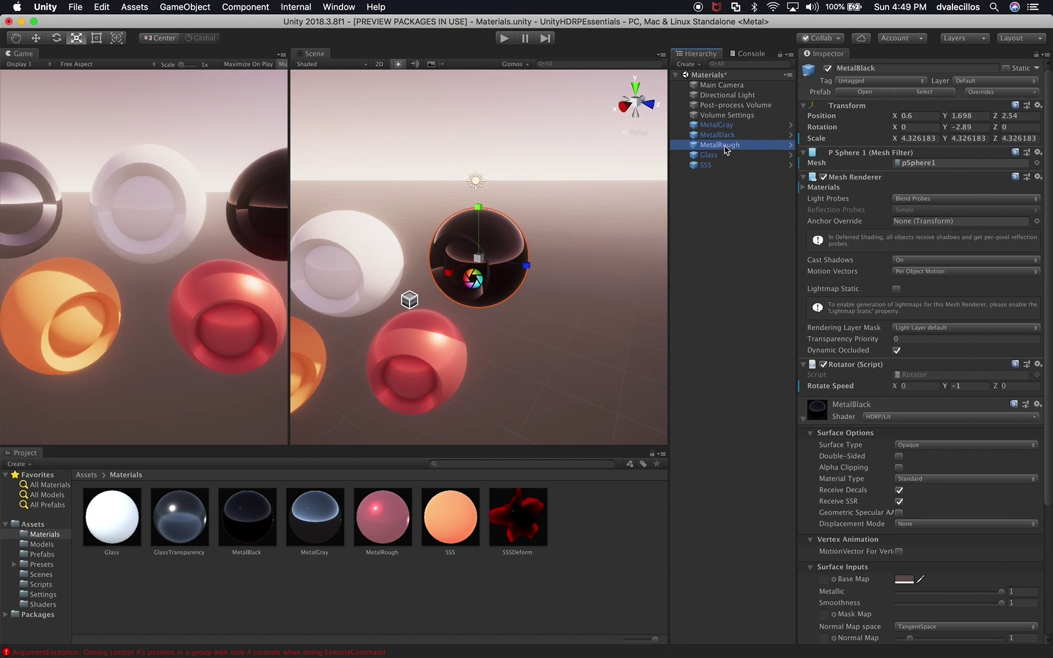
pyautogui.keyDown('alt'); pyautogui.moveTo(566, 291); pyautogui.dragTo(524, 298); pyautogui.keyUp('alt')
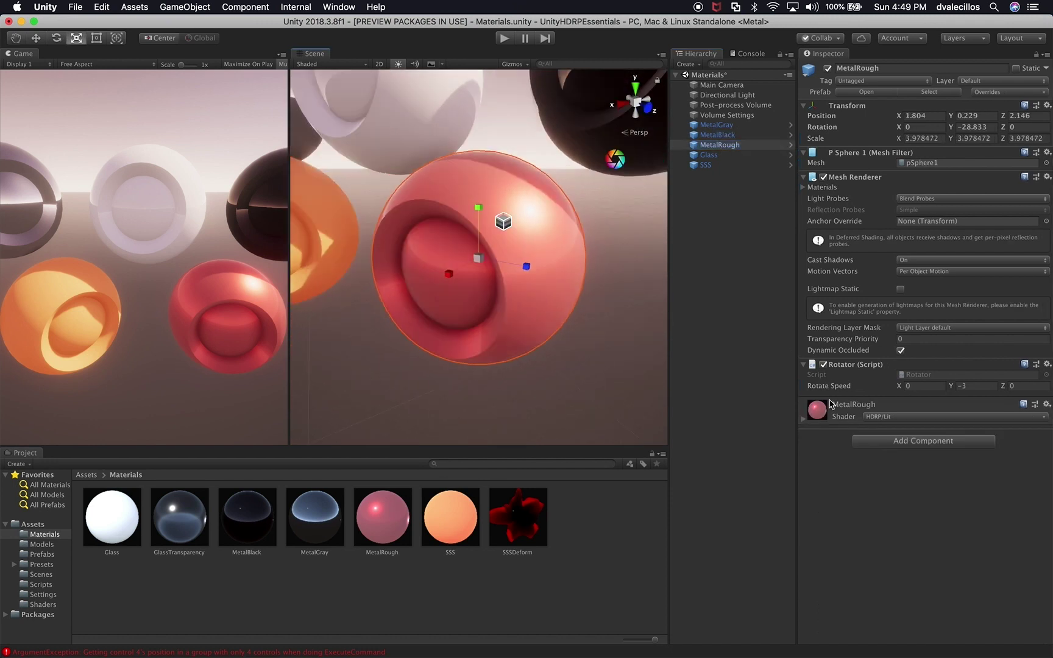
pyautogui.click(832, 405)
pyautogui.scroll(-2, 927, 484)
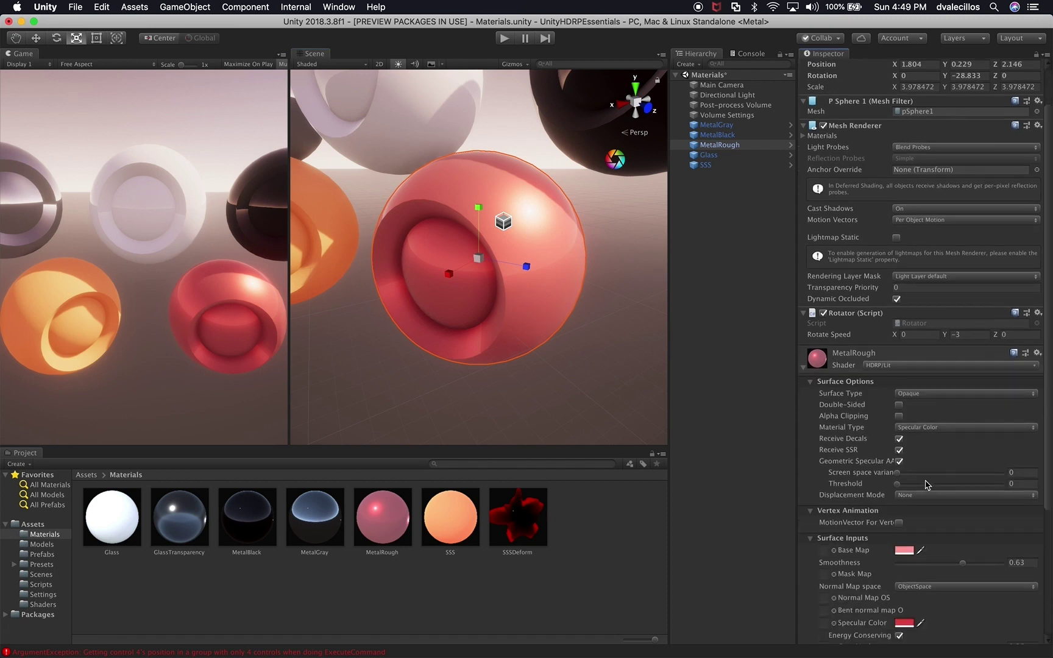
pyautogui.scroll(-4, 962, 513)
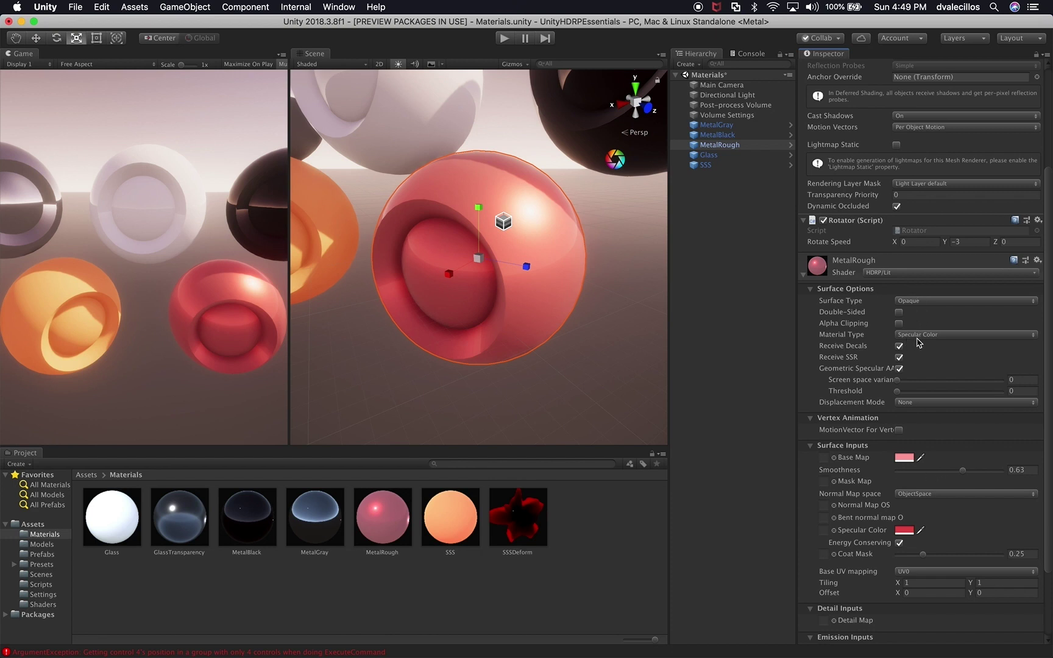
# Set the MetalRough material's Smoothness to 0.593 and view the sphere from other angles
pyautogui.moveTo(960, 477)
pyautogui.mouseDown()
pyautogui.moveTo(932, 477)
pyautogui.moveTo(959, 477)
pyautogui.mouseUp()
pyautogui.keyDown('alt'); pyautogui.moveTo(470, 269); pyautogui.dragTo(459, 182); pyautogui.keyUp('alt')
pyautogui.moveTo(458, 182); pyautogui.dragTo(561, 168, button='right')
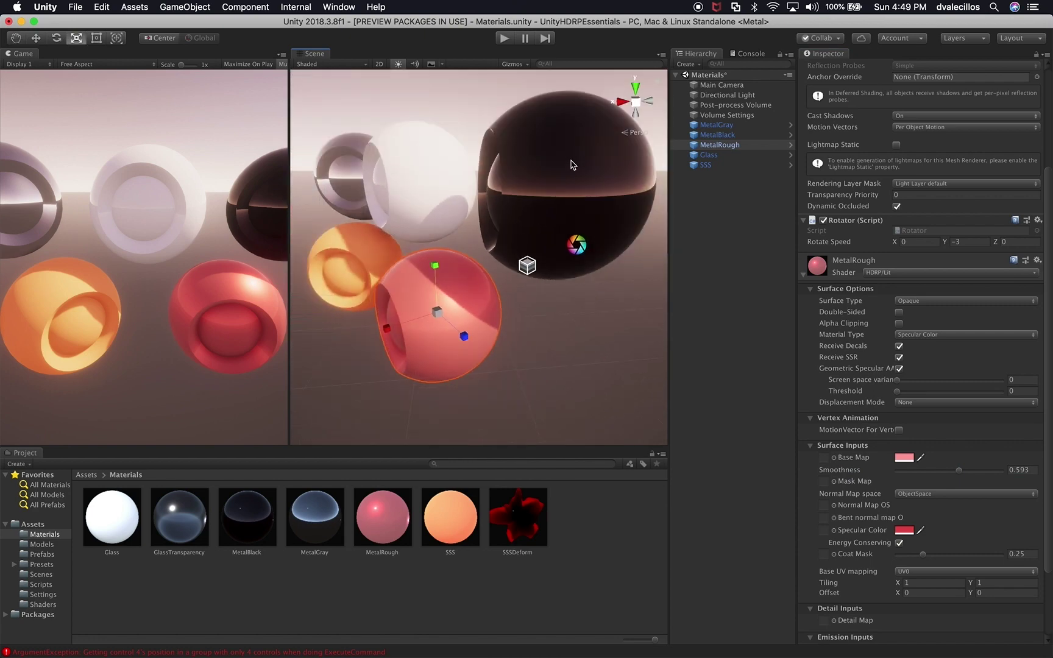
pyautogui.scroll(3, 509, 385)
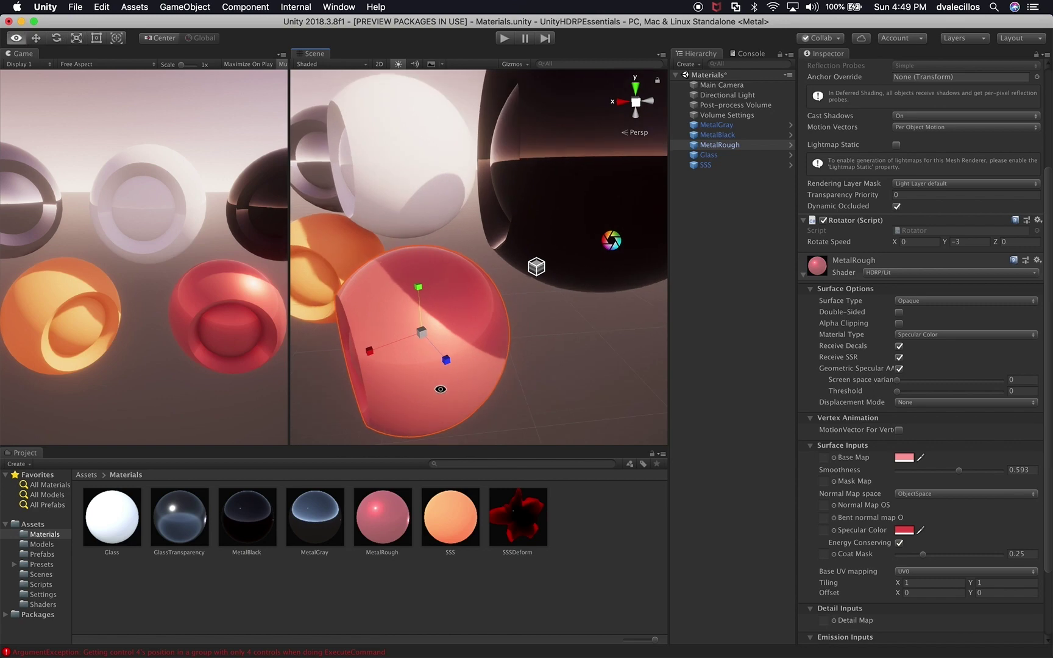
# Select the Glass sphere and review its material's Surface Options and Surface Inputs
pyautogui.keyDown('alt'); pyautogui.moveTo(507, 383); pyautogui.dragTo(378, 183); pyautogui.keyUp('alt')
pyautogui.moveTo(377, 183); pyautogui.dragTo(486, 273, button='middle')
pyautogui.click(494, 250)
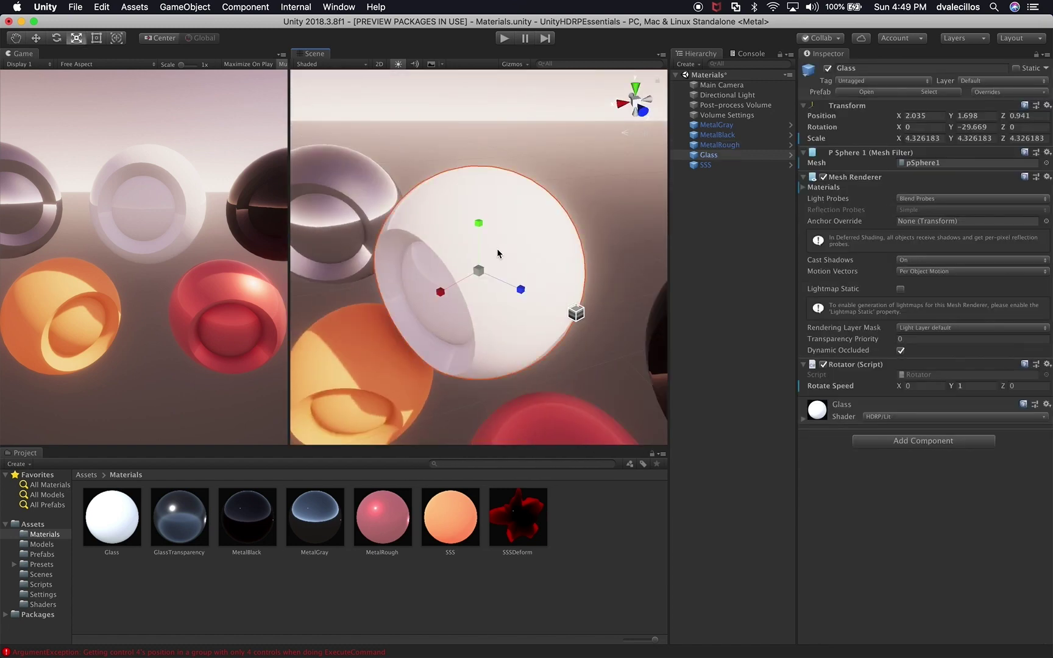
pyautogui.scroll(-5, 927, 522)
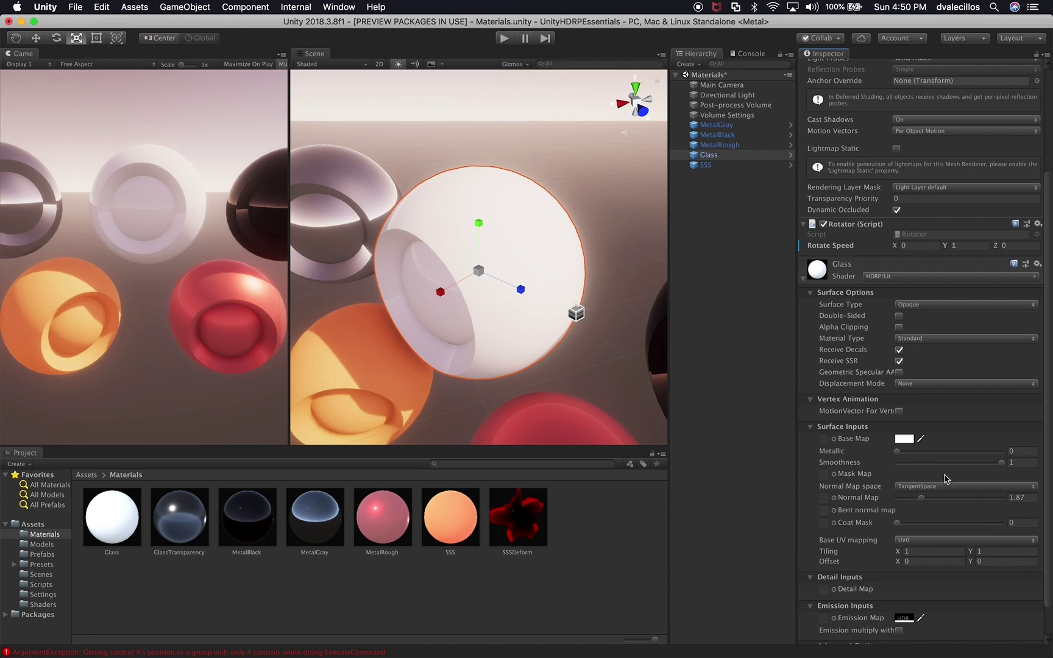
# Select the SSS sphere, expand its Subsurface Scattering material's properties and examine the sphere from several angles
pyautogui.keyDown('alt'); pyautogui.moveTo(421, 364); pyautogui.dragTo(476, 295); pyautogui.keyUp('alt')
pyautogui.click(475, 295)
pyautogui.scroll(5, 490, 342)
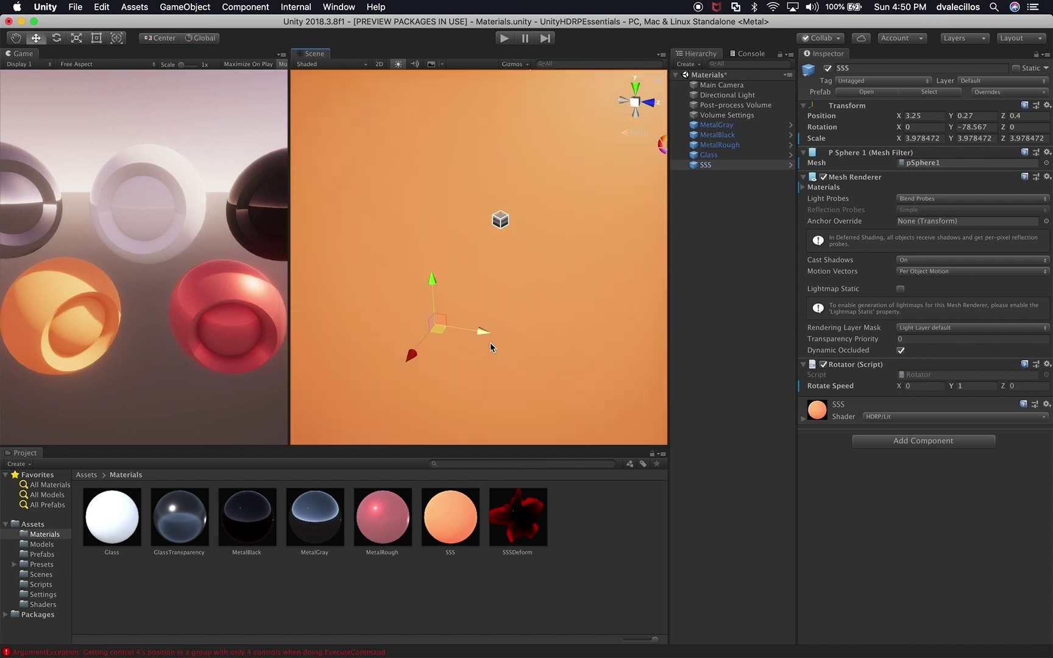
pyautogui.scroll(-4, 490, 342)
pyautogui.click(840, 414)
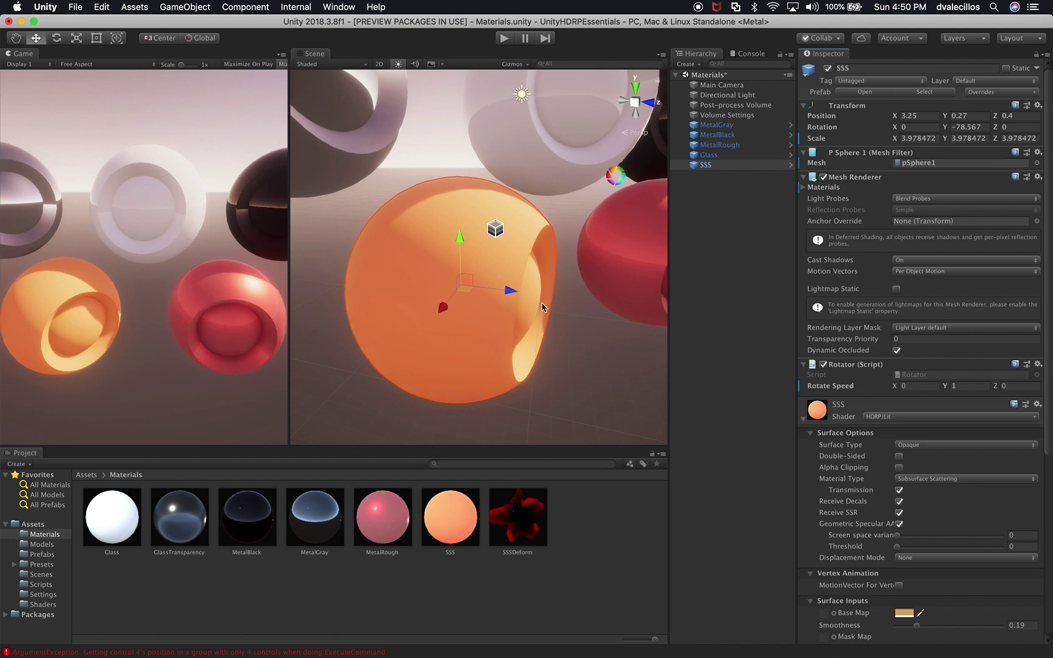
pyautogui.keyDown('alt'); pyautogui.moveTo(557, 283); pyautogui.dragTo(474, 266); pyautogui.keyUp('alt')
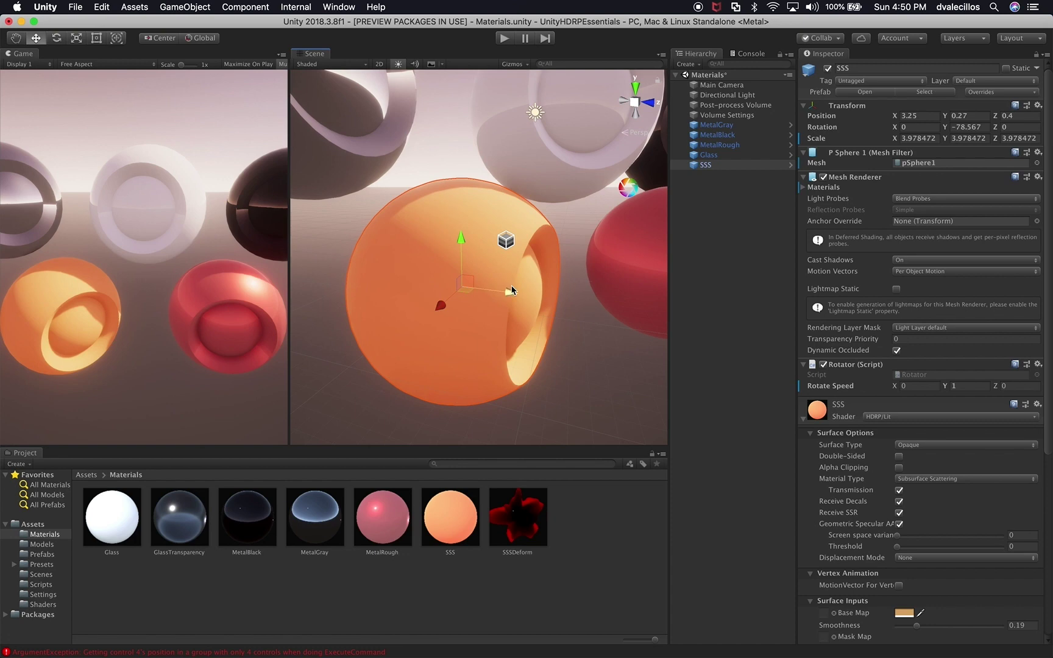
pyautogui.keyDown('alt'); pyautogui.moveTo(396, 182); pyautogui.dragTo(404, 236); pyautogui.keyUp('alt')
pyautogui.keyDown('alt'); pyautogui.moveTo(471, 259); pyautogui.dragTo(519, 342); pyautogui.keyUp('alt')
# Select the MetalGray sphere again and examine it from different angles next to the SSS sphere
pyautogui.click(499, 262)
pyautogui.keyDown('alt'); pyautogui.moveTo(500, 262); pyautogui.dragTo(512, 334); pyautogui.keyUp('alt')
pyautogui.press('f')
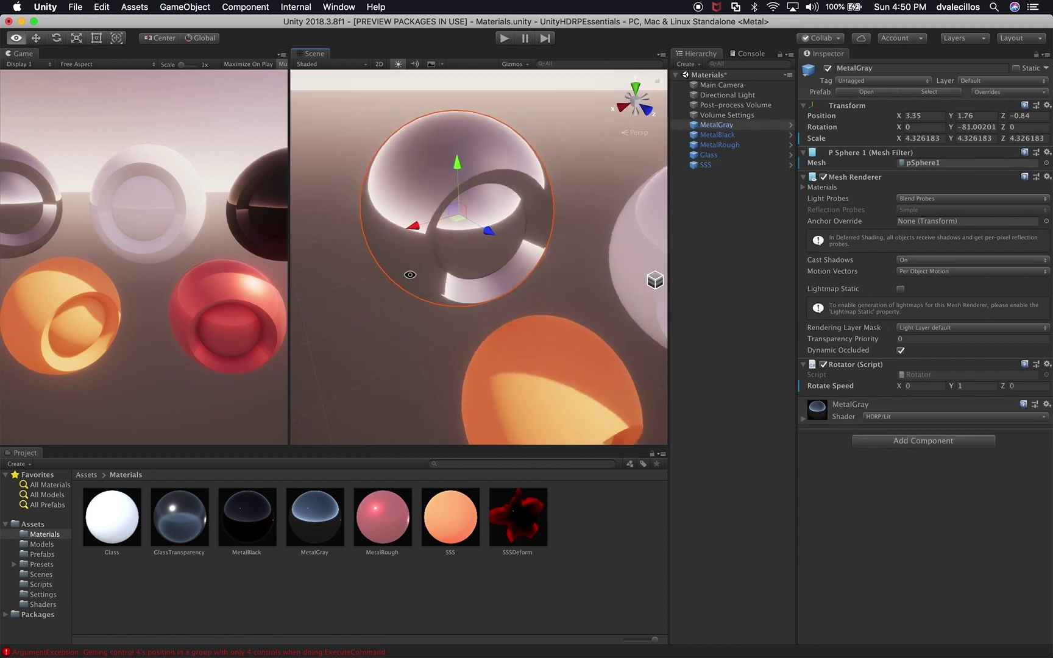
pyautogui.keyDown('alt'); pyautogui.moveTo(404, 259); pyautogui.dragTo(449, 236); pyautogui.keyUp('alt')
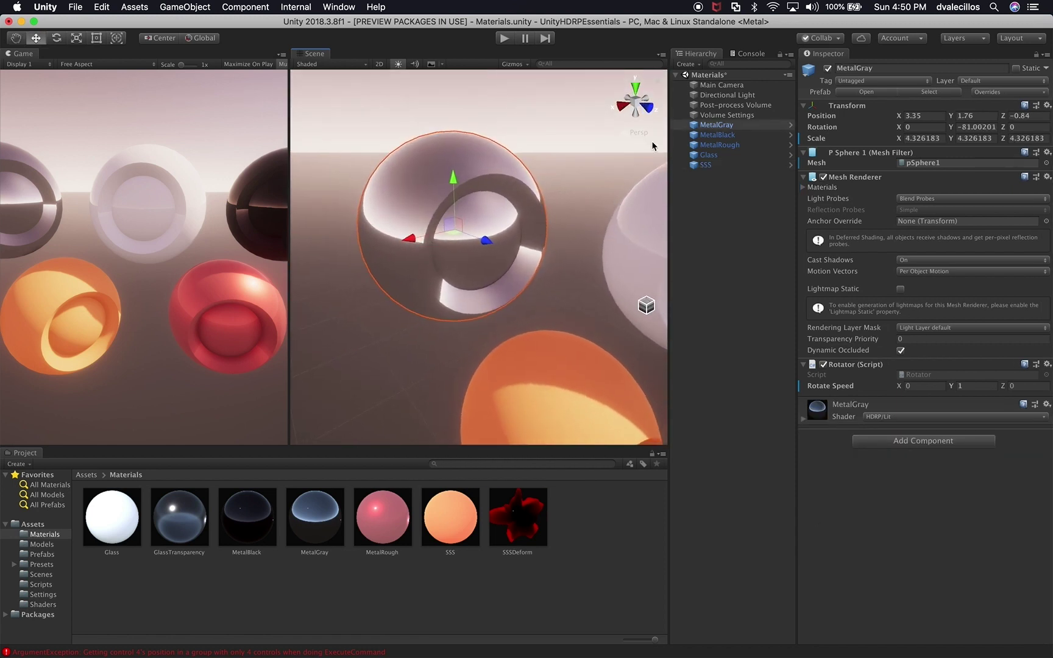
pyautogui.moveTo(449, 224); pyautogui.dragTo(500, 225, button='middle')
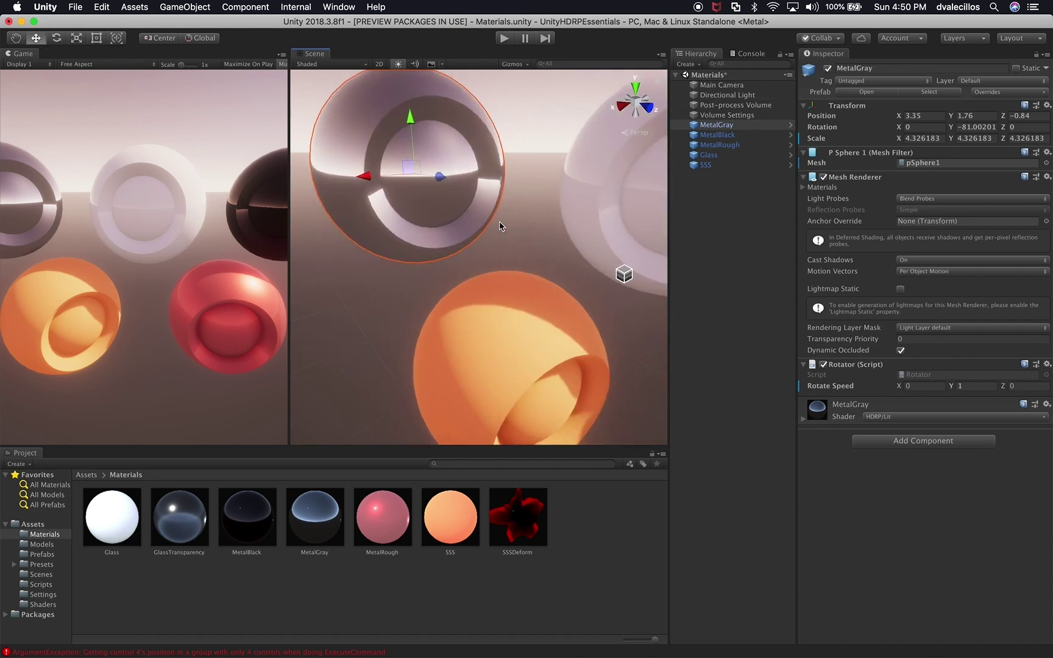
# Frame the Directional Light to inspect its settings, and show the Post-process Volume's list of overrides
pyautogui.click(705, 96)
pyautogui.press('f')
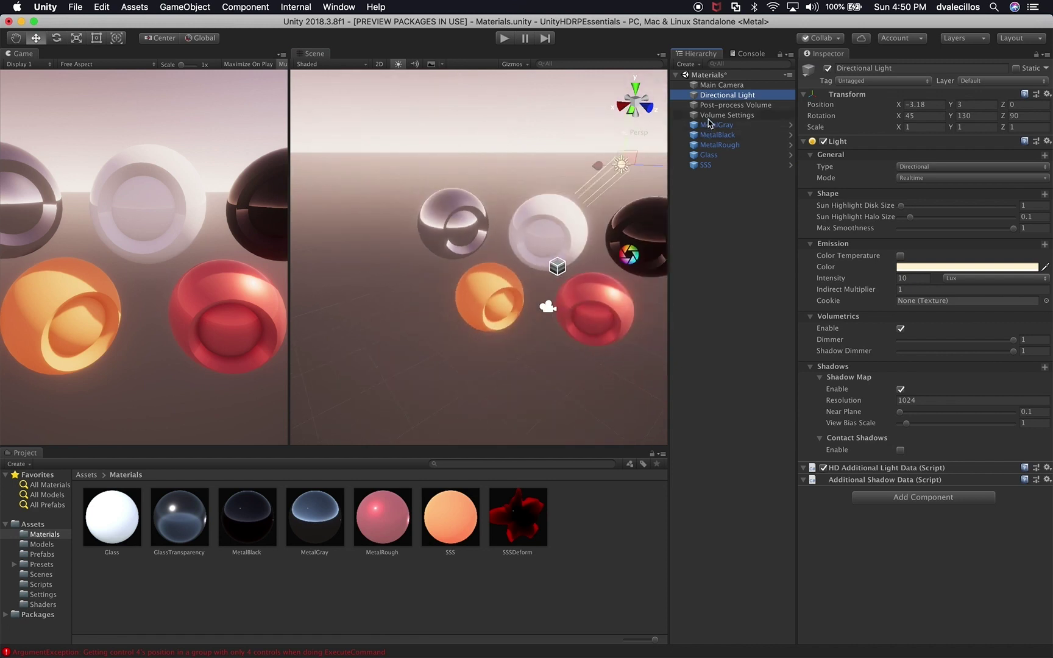
pyautogui.click(718, 106)
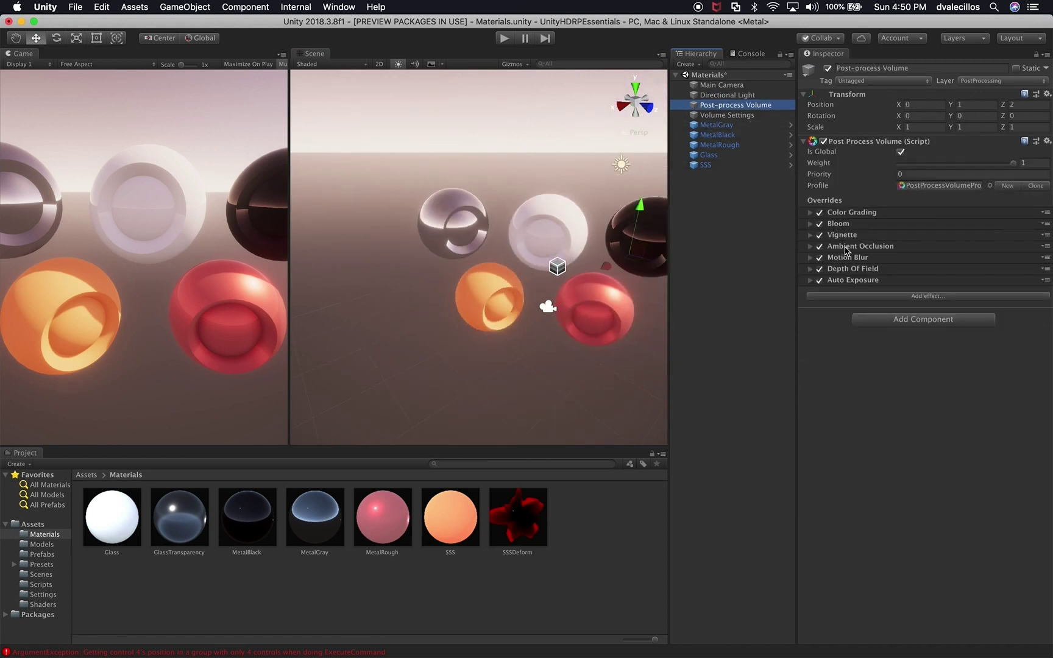
# Select the Directional Light and set its Sun Highlight Disk Size to 20.6 and Sun Highlight Halo Size to 0.433
pyautogui.click(728, 96)
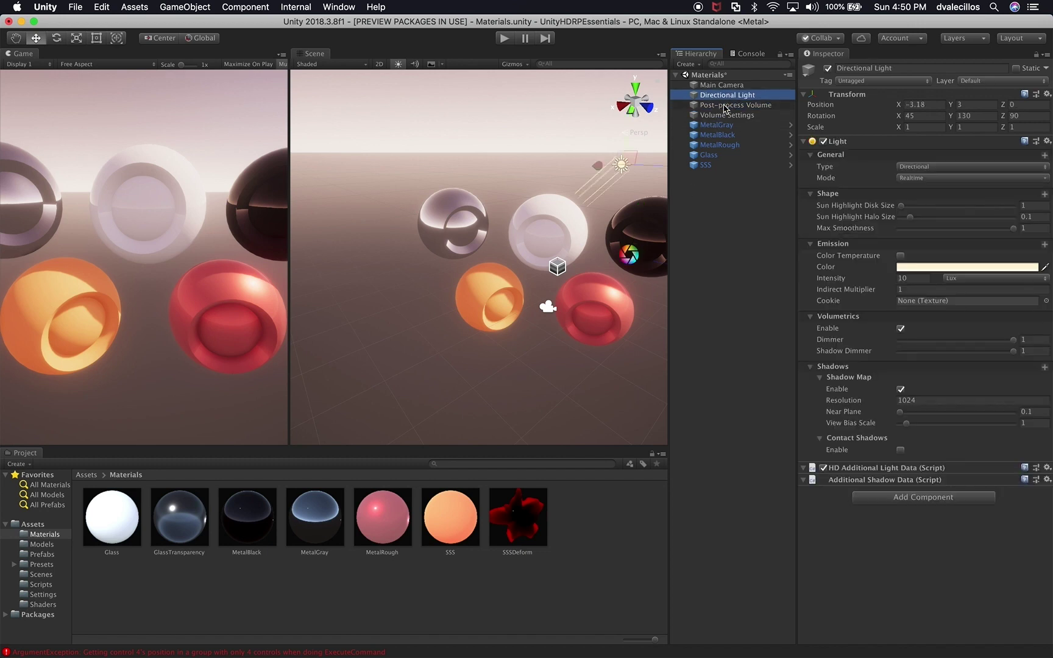
pyautogui.keyDown('alt'); pyautogui.moveTo(540, 307); pyautogui.dragTo(597, 327); pyautogui.keyUp('alt')
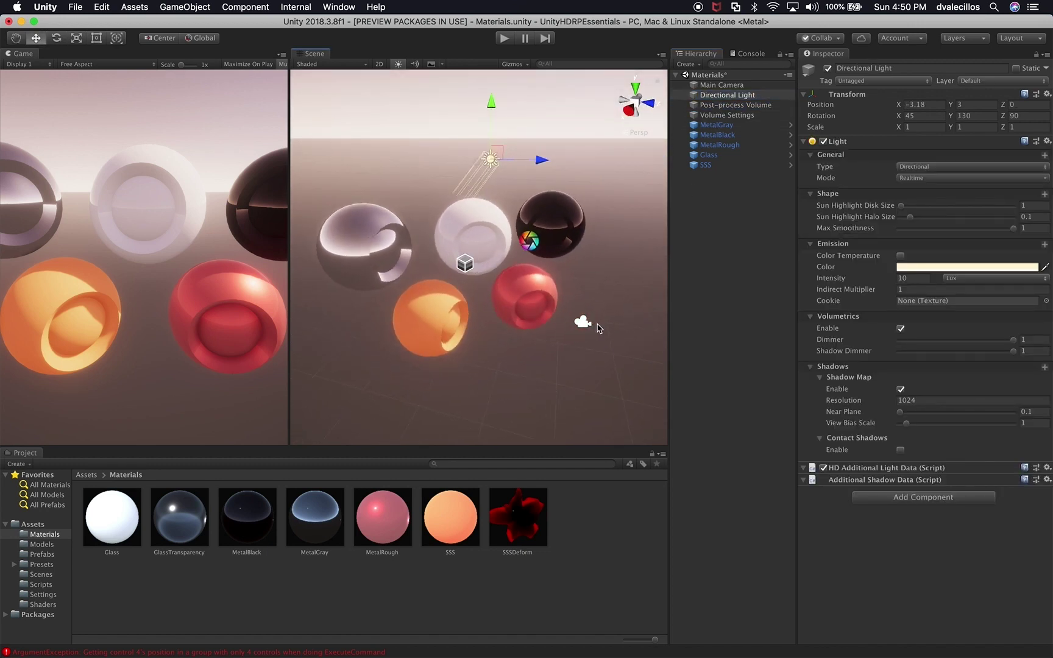
pyautogui.moveTo(910, 207); pyautogui.dragTo(879, 211)
pyautogui.scroll(5, 529, 306)
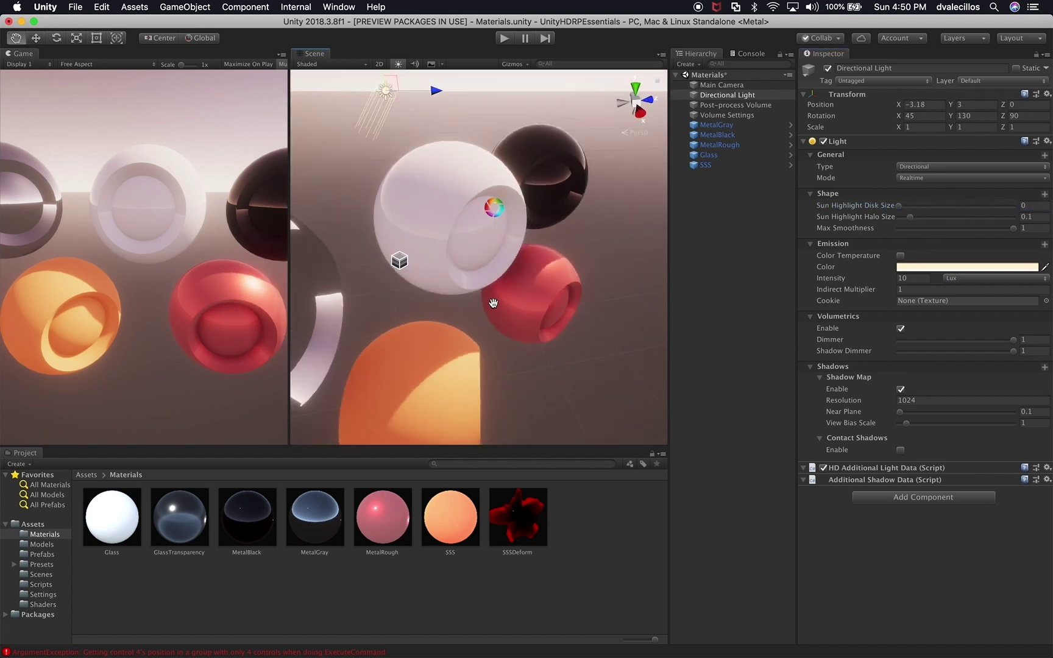
pyautogui.scroll(6, 493, 303)
pyautogui.moveTo(911, 217); pyautogui.dragTo(956, 211)
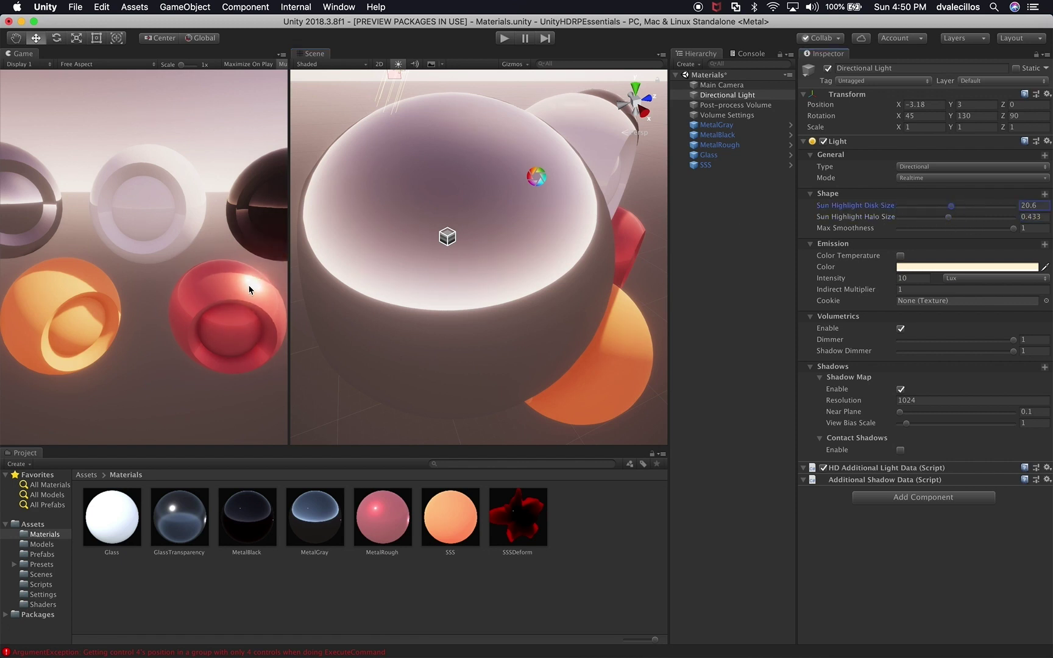
# Try a Max Smoothness of 0.52 on the light, examine the spheres, and return it to 1 with Sun Highlight Disk Size 0
pyautogui.moveTo(1012, 228); pyautogui.dragTo(959, 244)
pyautogui.keyDown('alt'); pyautogui.moveTo(451, 235); pyautogui.dragTo(601, 299); pyautogui.keyUp('alt')
pyautogui.scroll(-5, 449, 268)
pyautogui.scroll(10, 601, 298)
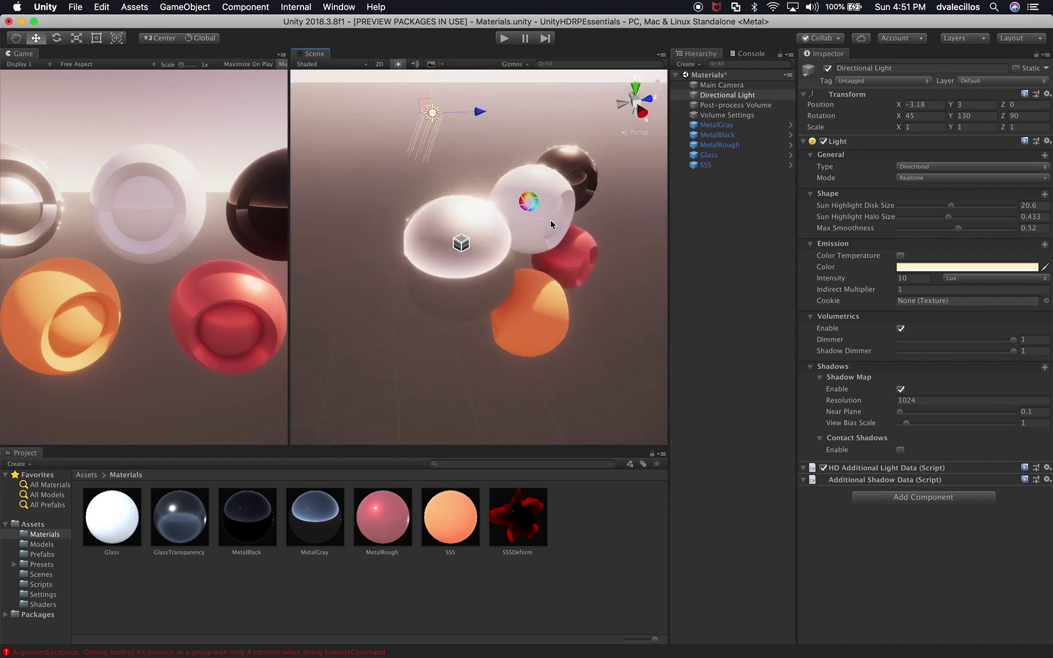
pyautogui.keyDown('alt'); pyautogui.moveTo(500, 219); pyautogui.dragTo(747, 263); pyautogui.keyUp('alt')
pyautogui.keyDown('alt'); pyautogui.moveTo(611, 312); pyautogui.dragTo(513, 290); pyautogui.keyUp('alt')
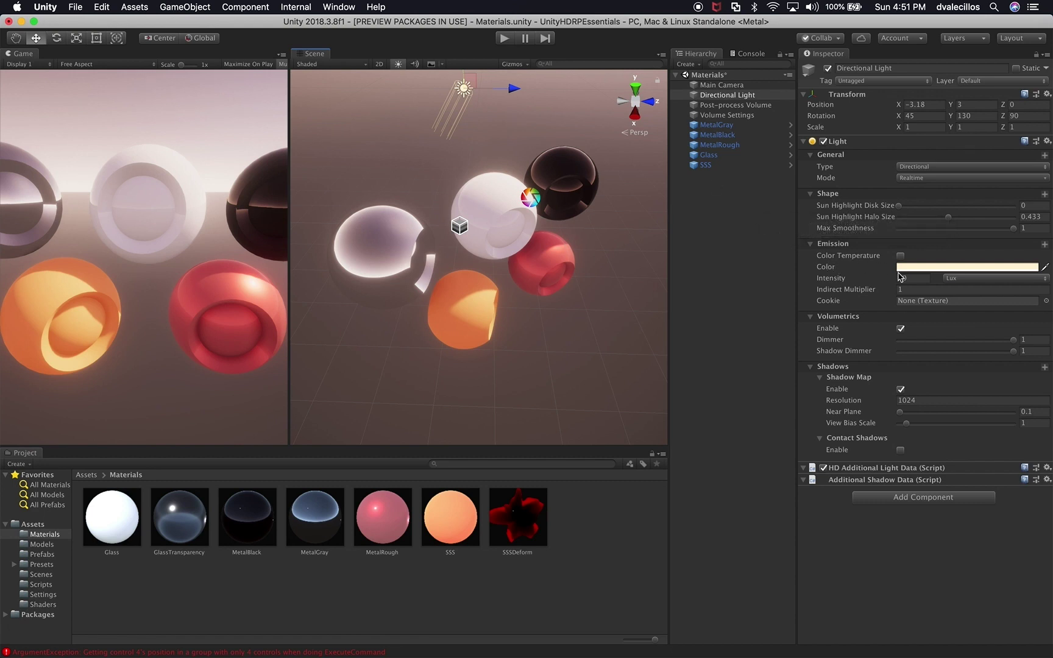
# Try the red emission color FF0442 on the Directional Light and undo it
pyautogui.click(916, 268)
pyautogui.moveTo(966, 282)
pyautogui.mouseDown()
pyautogui.moveTo(948, 329)
pyautogui.moveTo(1011, 266)
pyautogui.moveTo(1035, 264)
pyautogui.moveTo(1037, 312)
pyautogui.mouseUp()
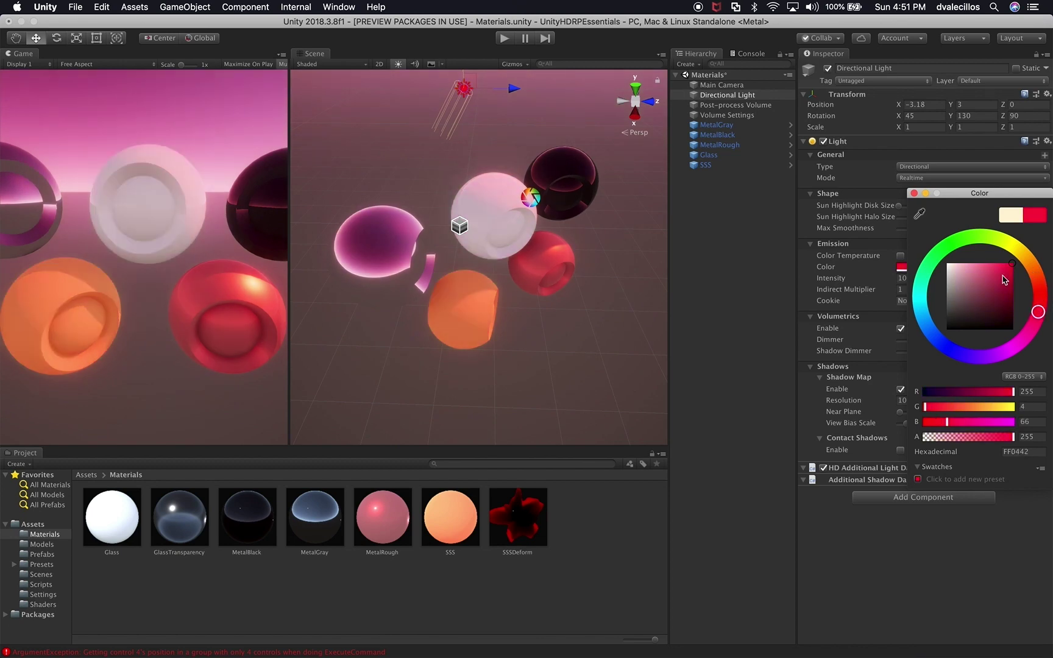
pyautogui.click(914, 193)
pyautogui.press('super+z')
# Try other Intensity values on the Directional Light, set the intensity back to 10 Lux and view the spheres
pyautogui.moveTo(894, 276); pyautogui.dragTo(867, 282)
pyautogui.moveTo(520, 292); pyautogui.dragTo(931, 285)
pyautogui.write('10')
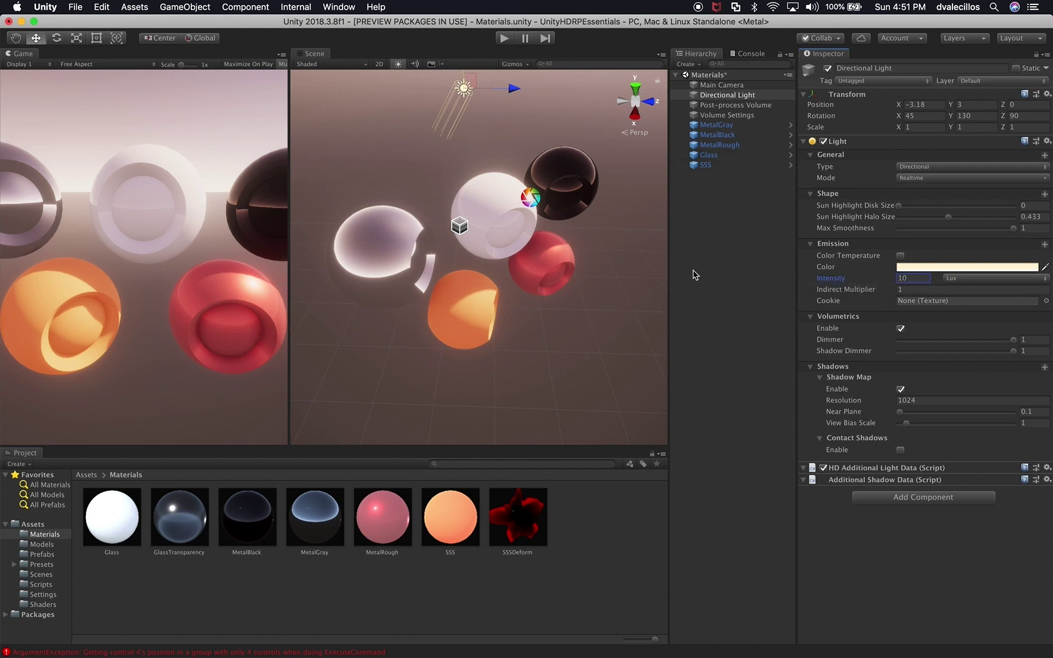
pyautogui.keyDown('alt'); pyautogui.moveTo(631, 249); pyautogui.dragTo(658, 183); pyautogui.keyUp('alt')
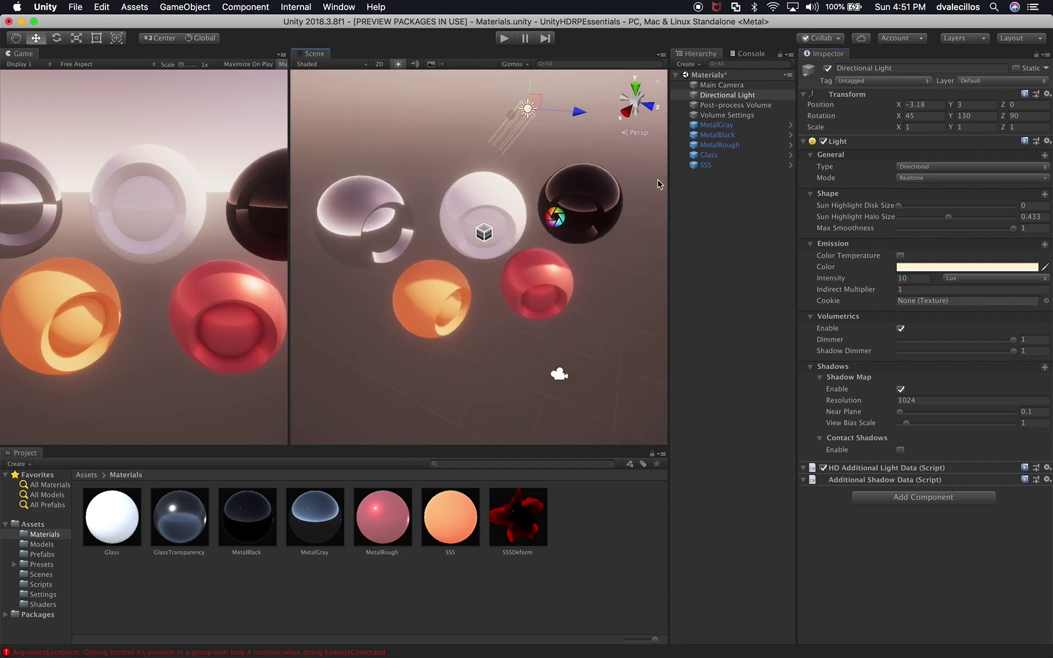
# Widen the Game view and turn the Post-process Volume's Color Grading override off and on again to compare the rendering
pyautogui.click(721, 106)
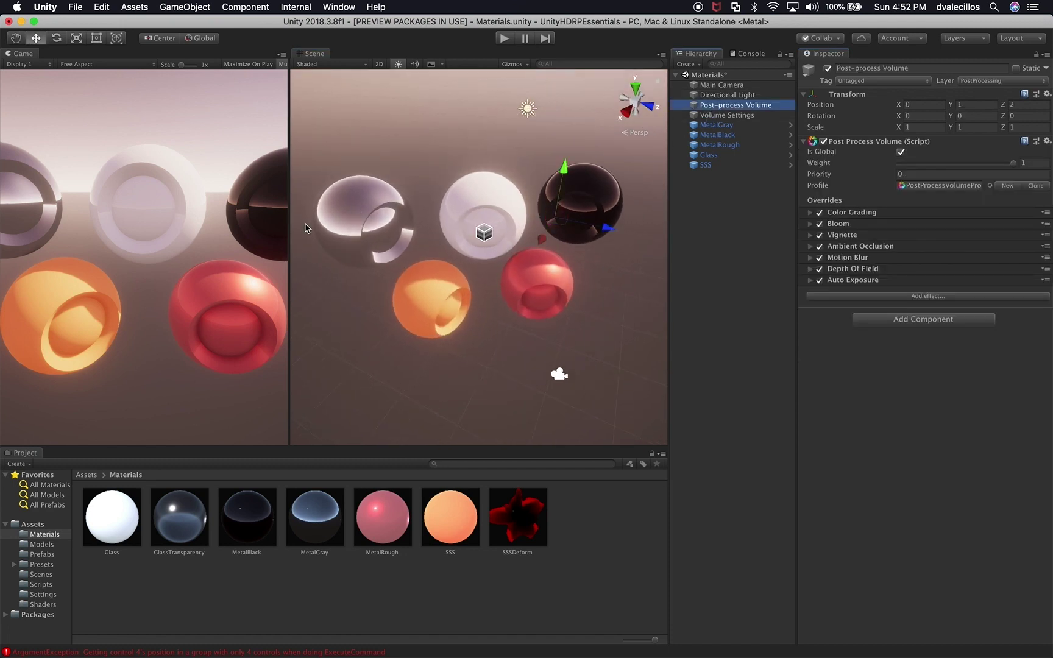
pyautogui.moveTo(291, 229); pyautogui.dragTo(454, 237)
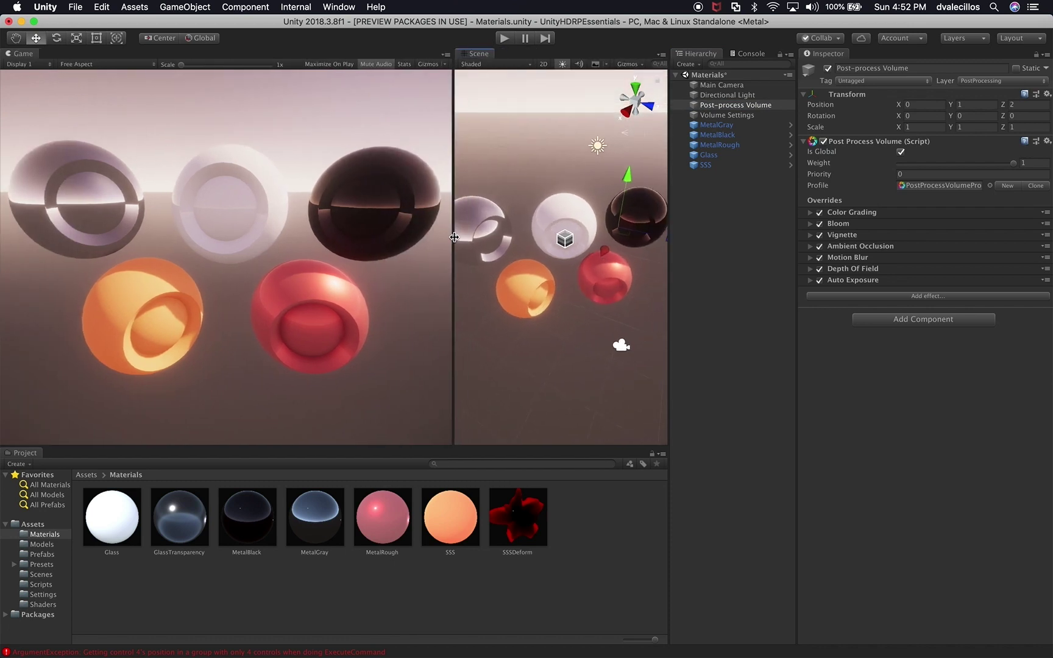
pyautogui.click(852, 213)
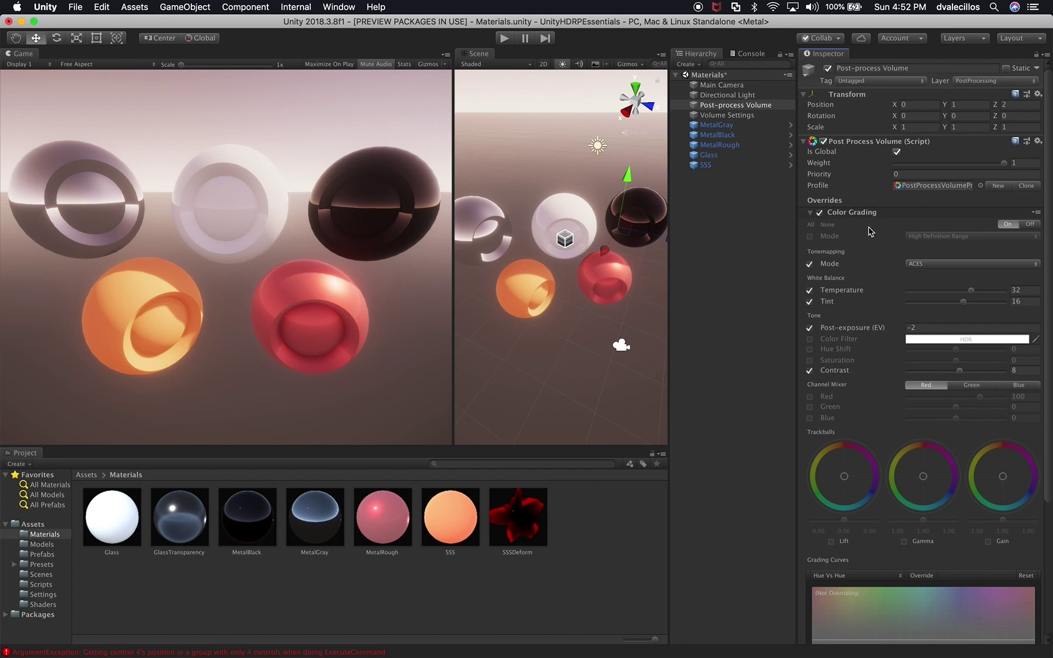
pyautogui.click(1029, 224)
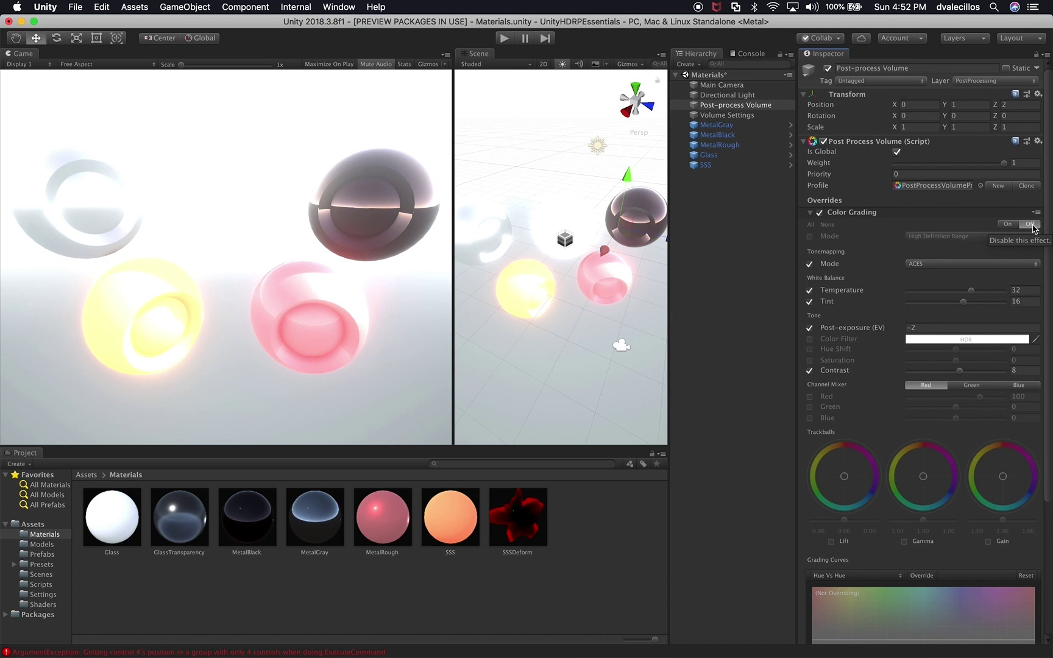
pyautogui.click(1008, 224)
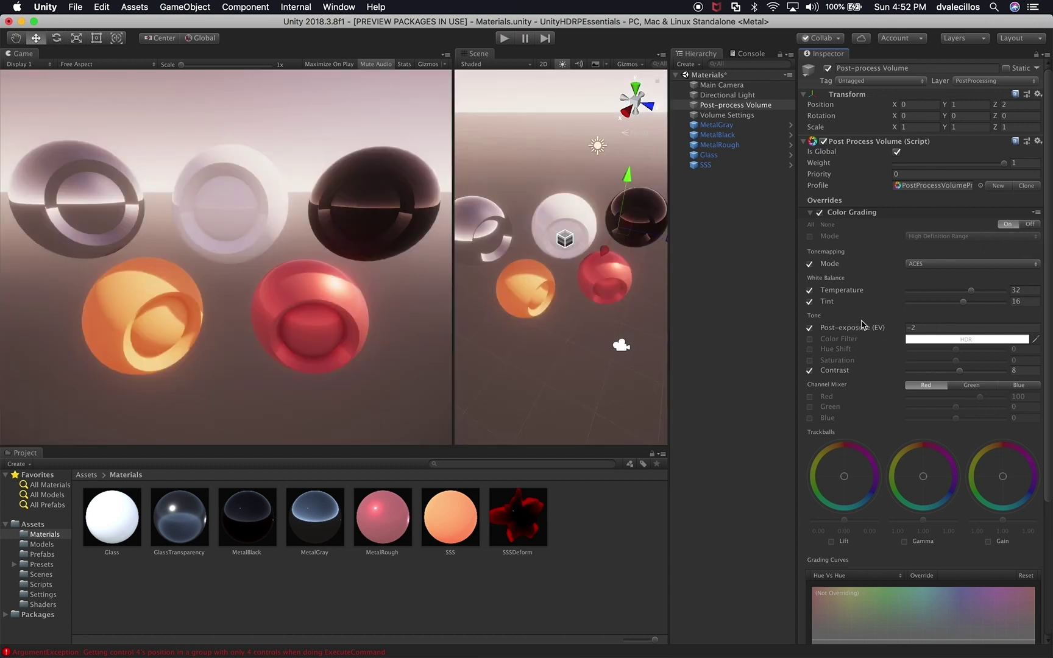
# Try a Post-exposure of -5.3 in Color Grading, undo it and collapse the override
pyautogui.moveTo(861, 328)
pyautogui.moveTo(861, 327); pyautogui.dragTo(829, 330)
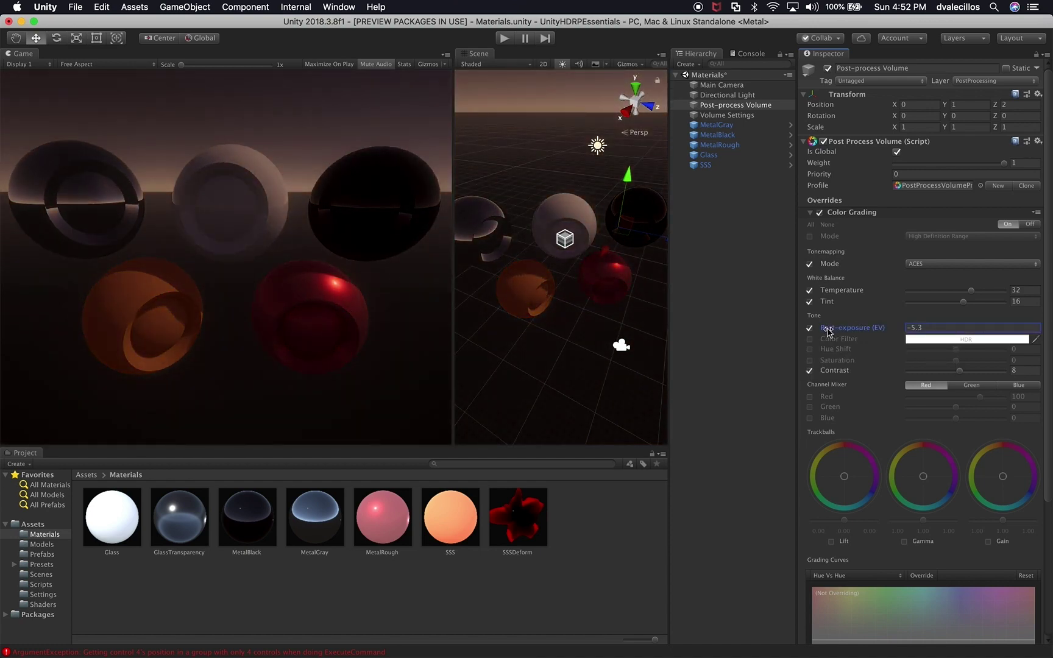
pyautogui.press('super+z')
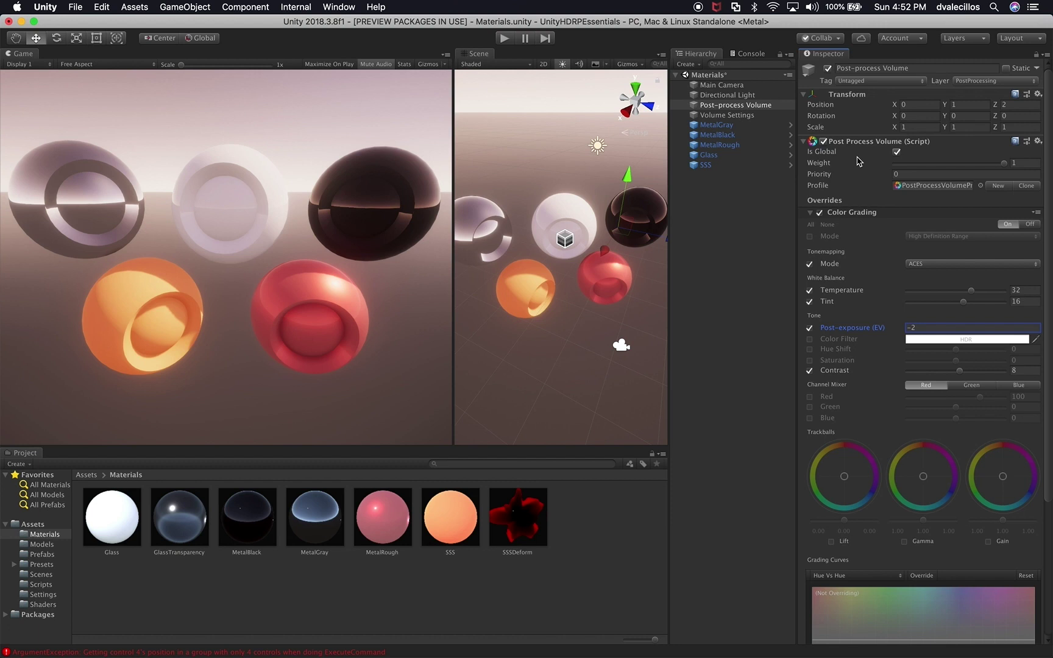
pyautogui.click(855, 213)
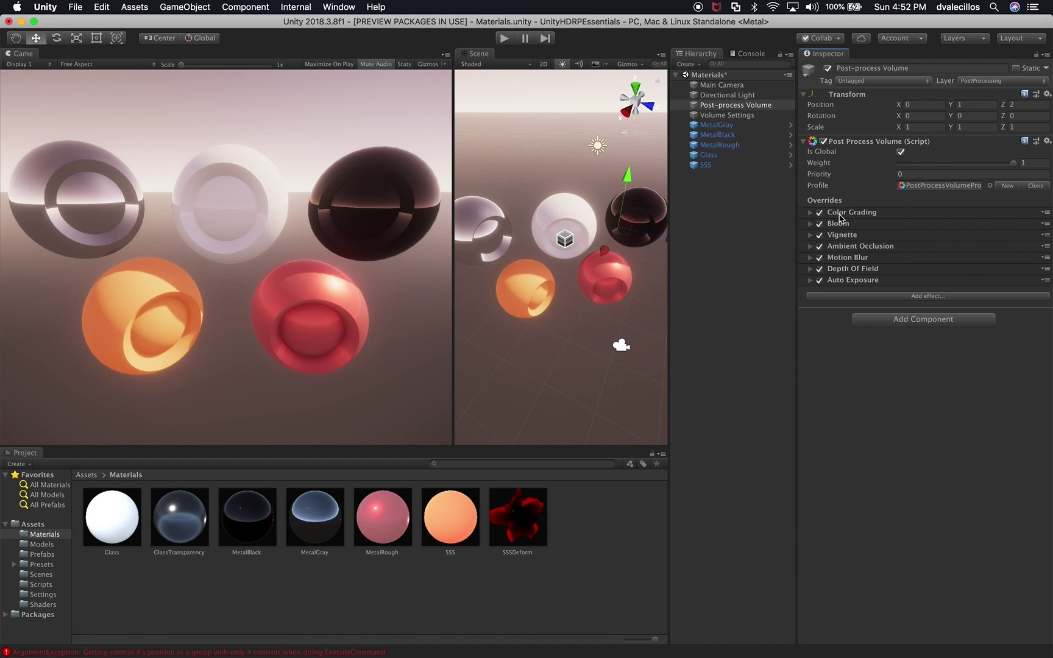
# Look over the Bloom override's settings, collapse it and show the Directional Light's settings again
pyautogui.click(847, 224)
pyautogui.click(848, 225)
pyautogui.click(725, 96)
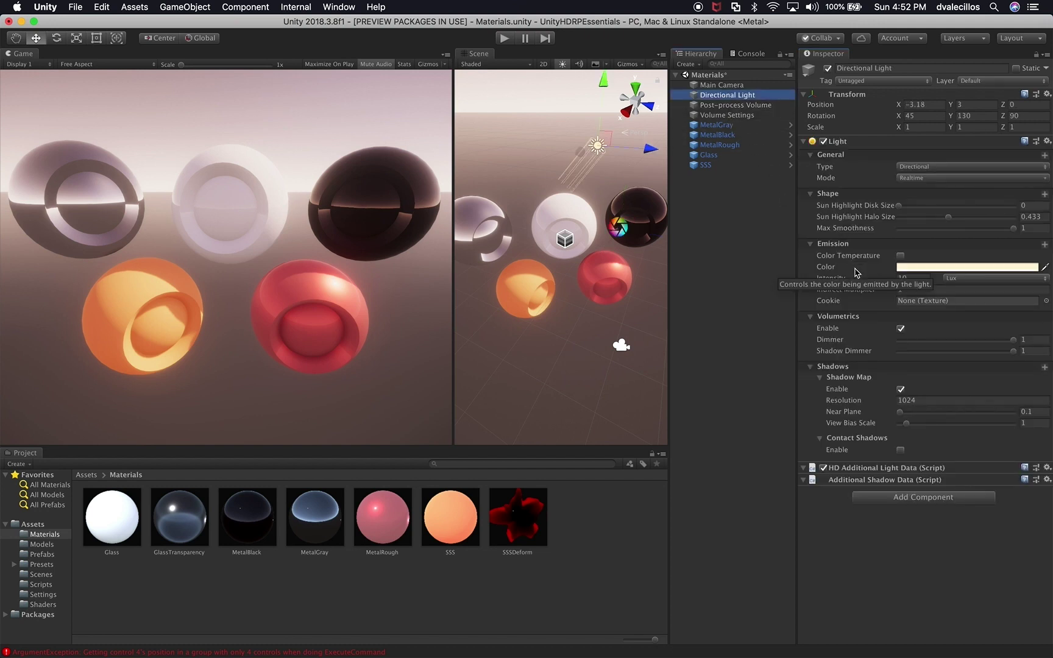
# Reload the Materials scene from the Scenes folder, resolving the prompt about its unsaved changes
pyautogui.click(43, 575)
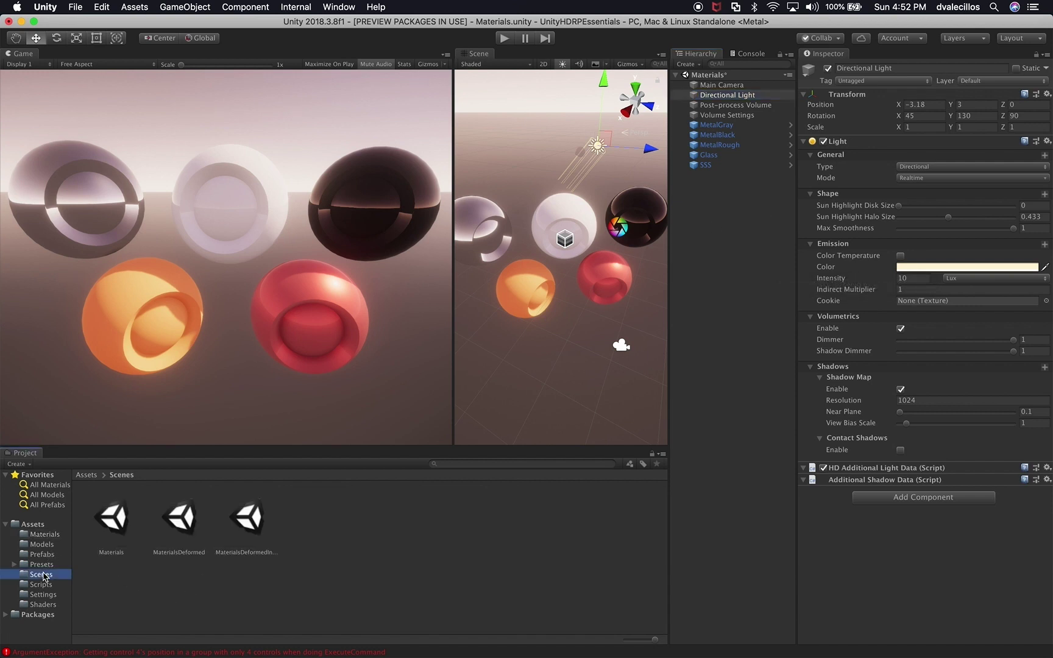
pyautogui.doubleClick(123, 519)
pyautogui.click(484, 237)
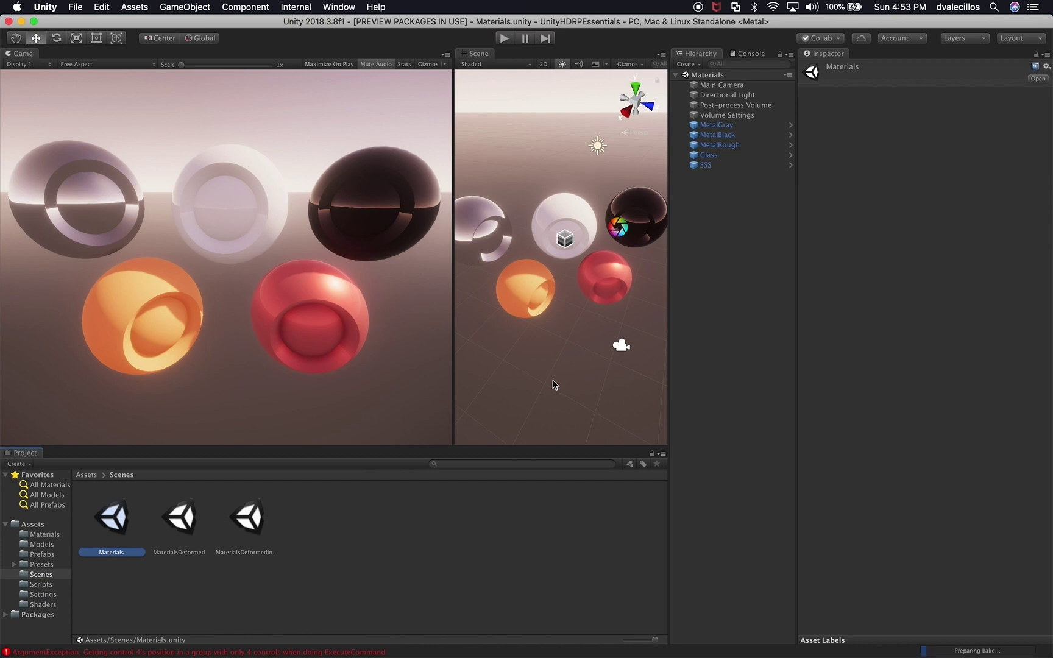
# Open the MaterialsDeformed scene and clear the console messages
pyautogui.doubleClick(184, 516)
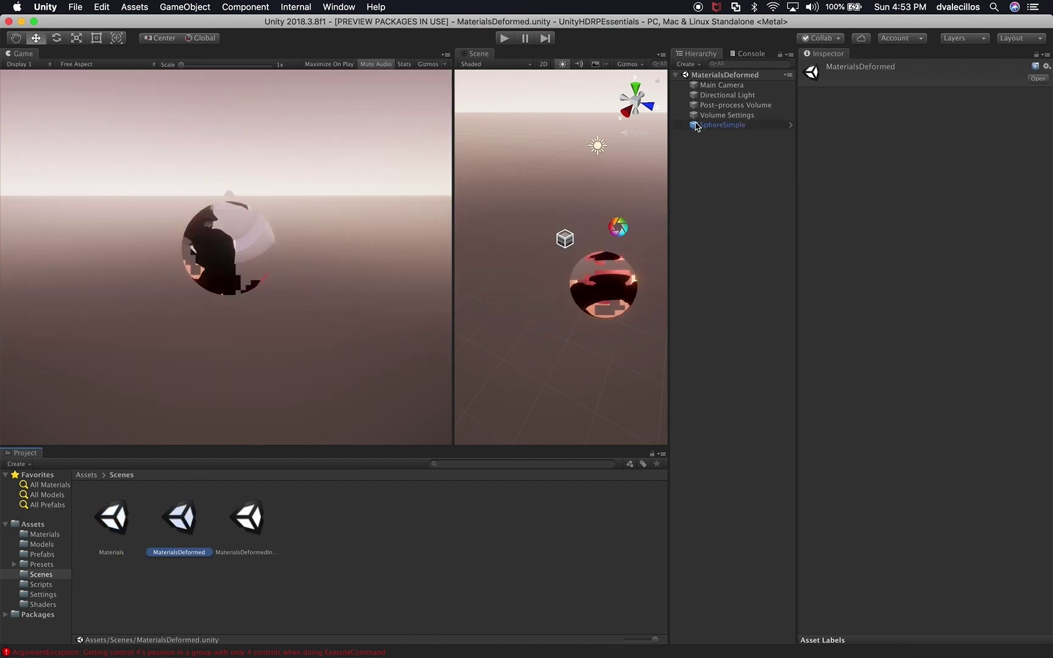
pyautogui.click(736, 55)
pyautogui.click(683, 65)
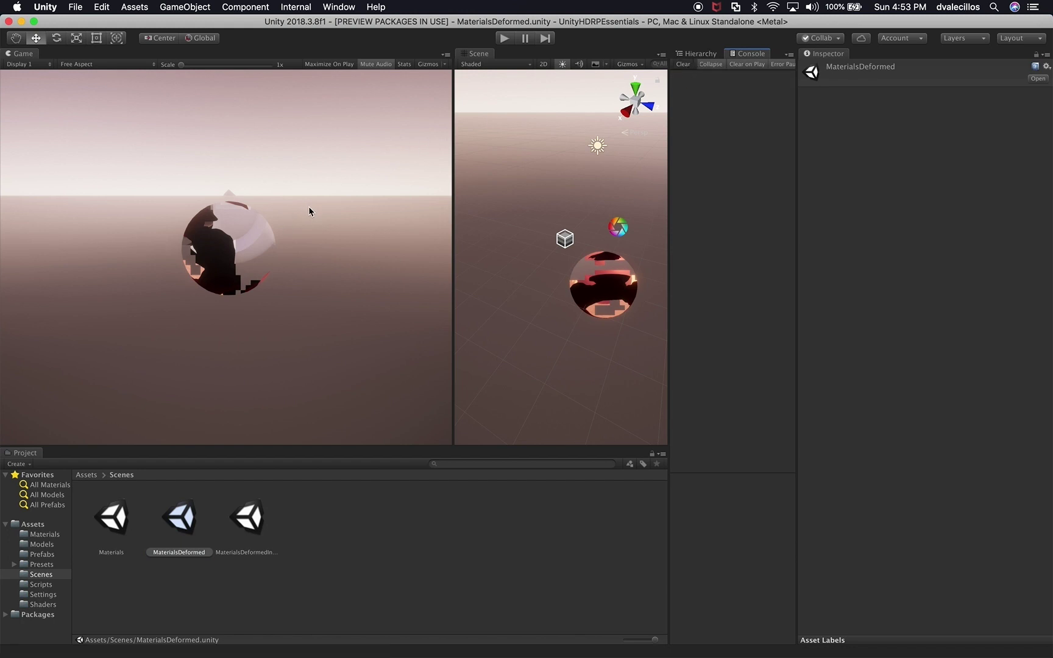
# Play the MaterialsDeformed scene to watch the deforming sphere, show the Deform shader in the Shaders folder, and stop playback
pyautogui.click(504, 37)
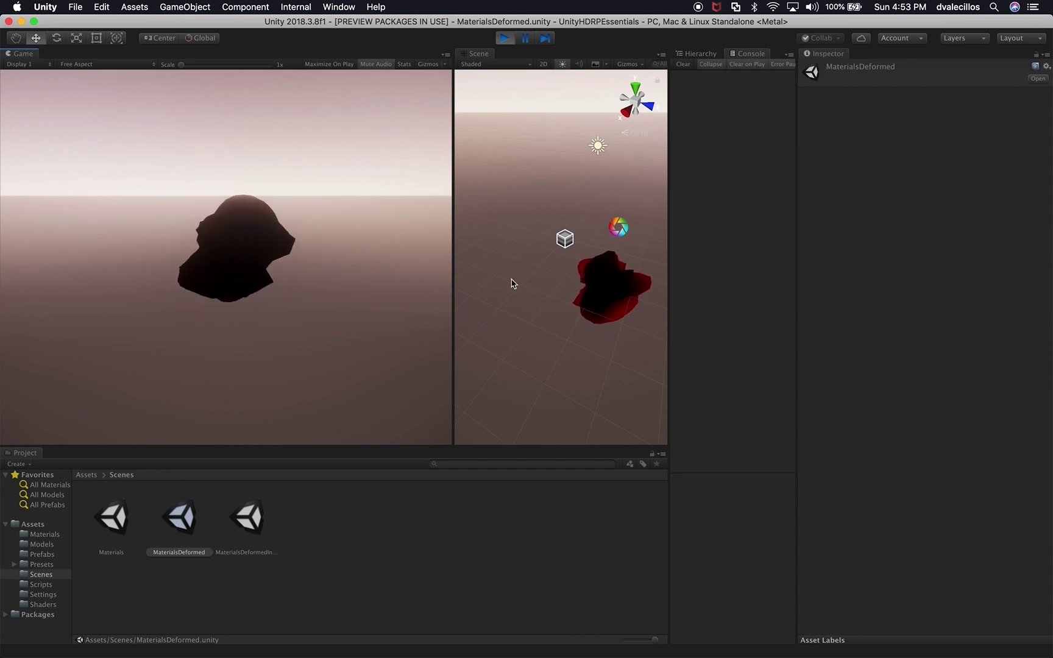
pyautogui.scroll(2, 609, 285)
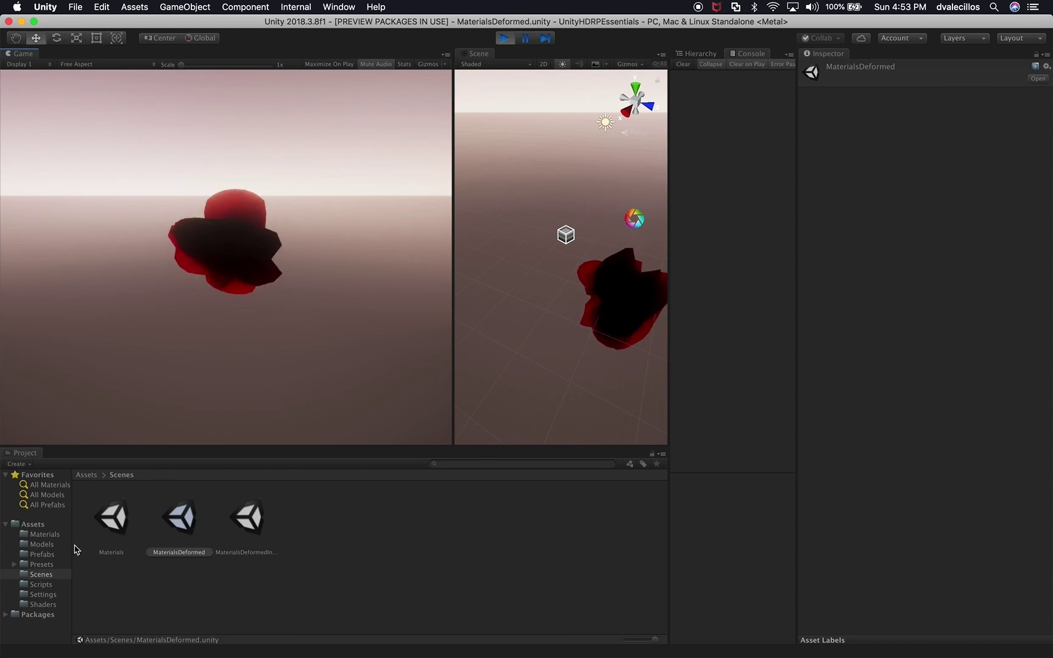
pyautogui.click(43, 605)
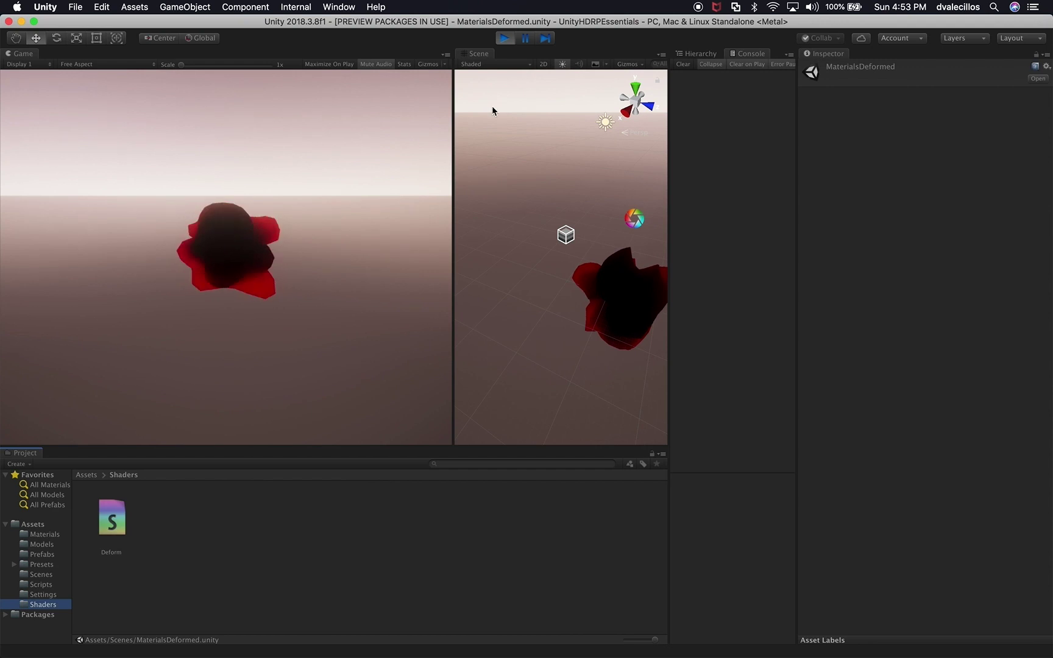
pyautogui.click(505, 39)
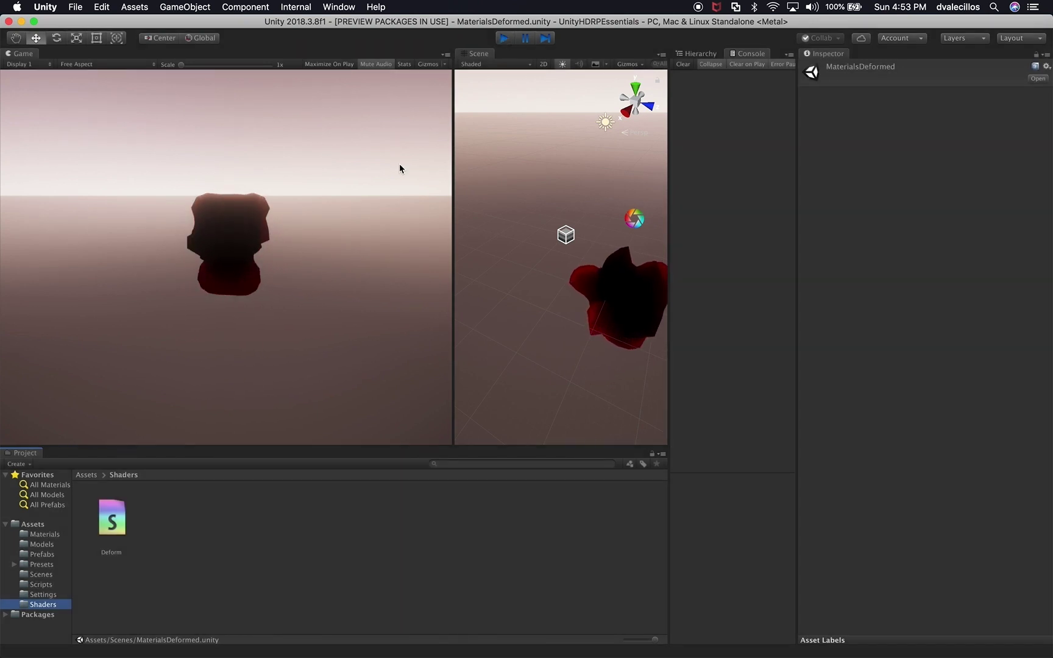
# Open the MaterialsDeformedInSphere scene, play it and examine the deforming object inside the glass sphere up close
pyautogui.click(41, 575)
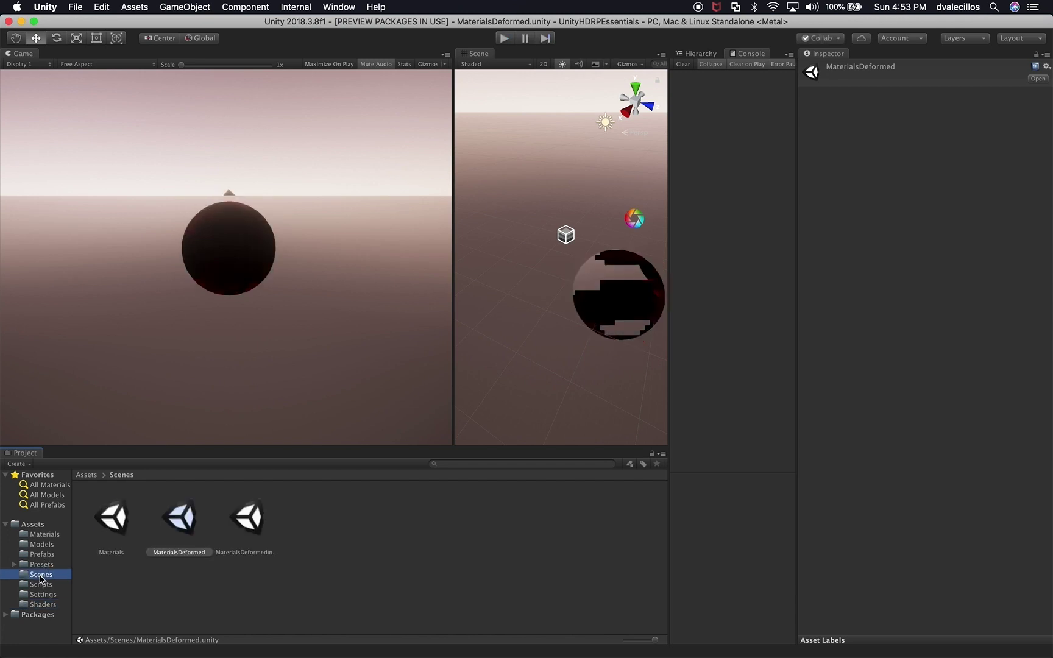
pyautogui.doubleClick(271, 513)
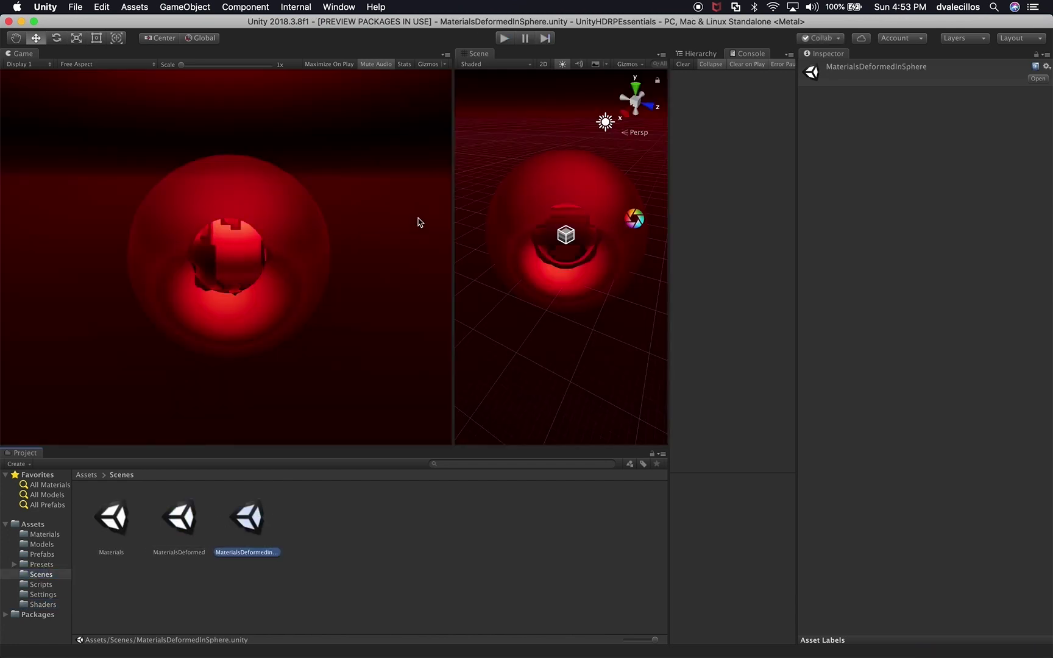
pyautogui.click(505, 38)
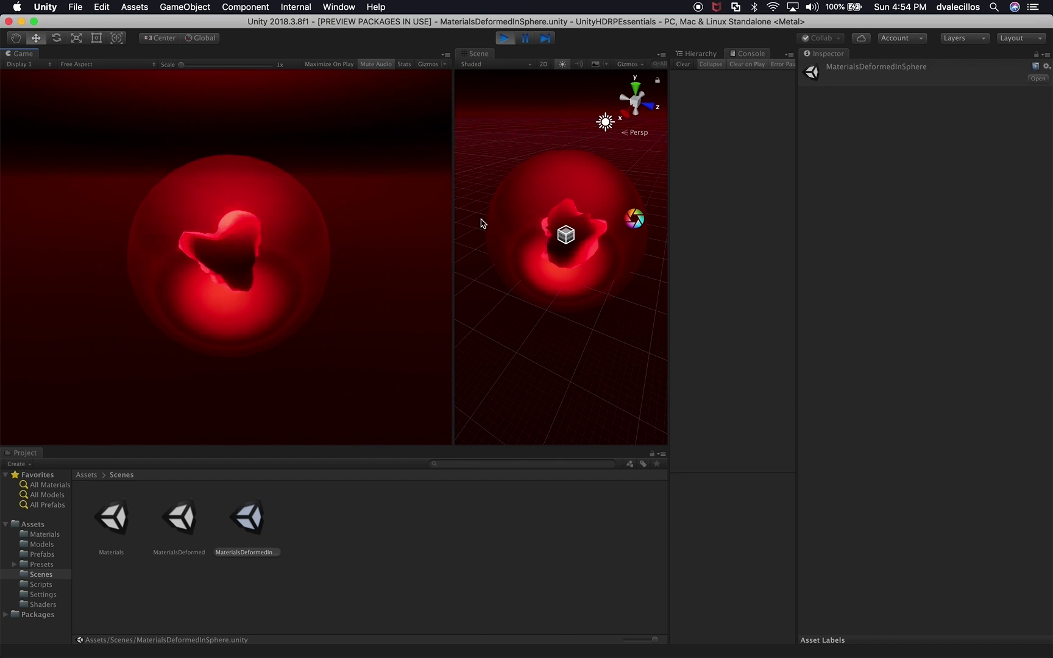
pyautogui.scroll(5, 592, 228)
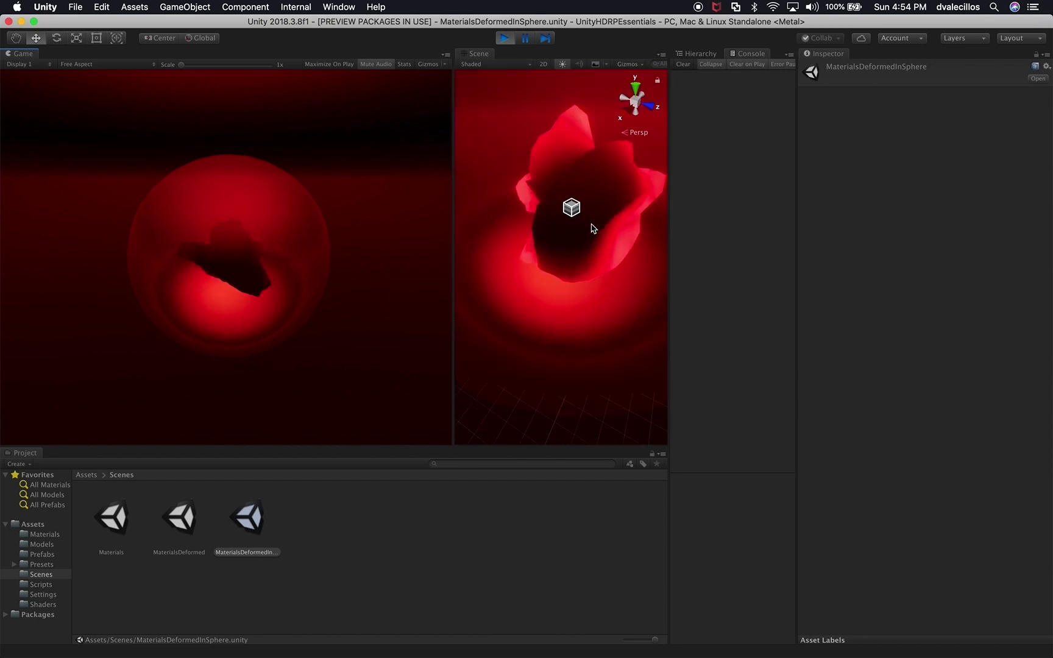
pyautogui.scroll(-5, 592, 228)
# Inspect the outer sphere with the GlassTransparency material, and show the Main Camera's settings from the scene's object list
pyautogui.click(592, 179)
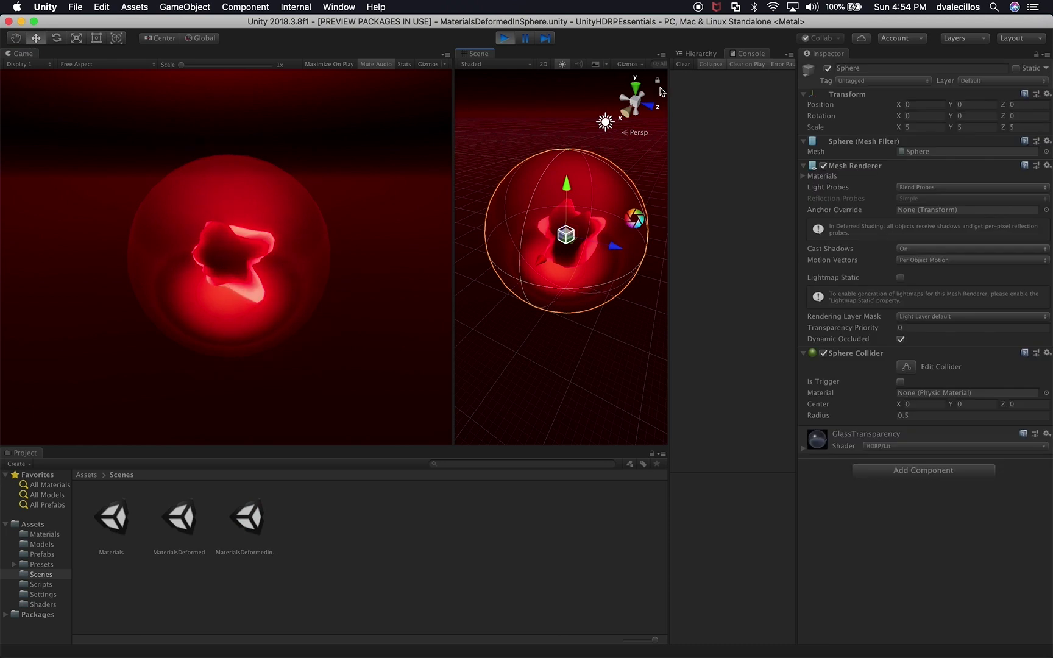
pyautogui.click(705, 56)
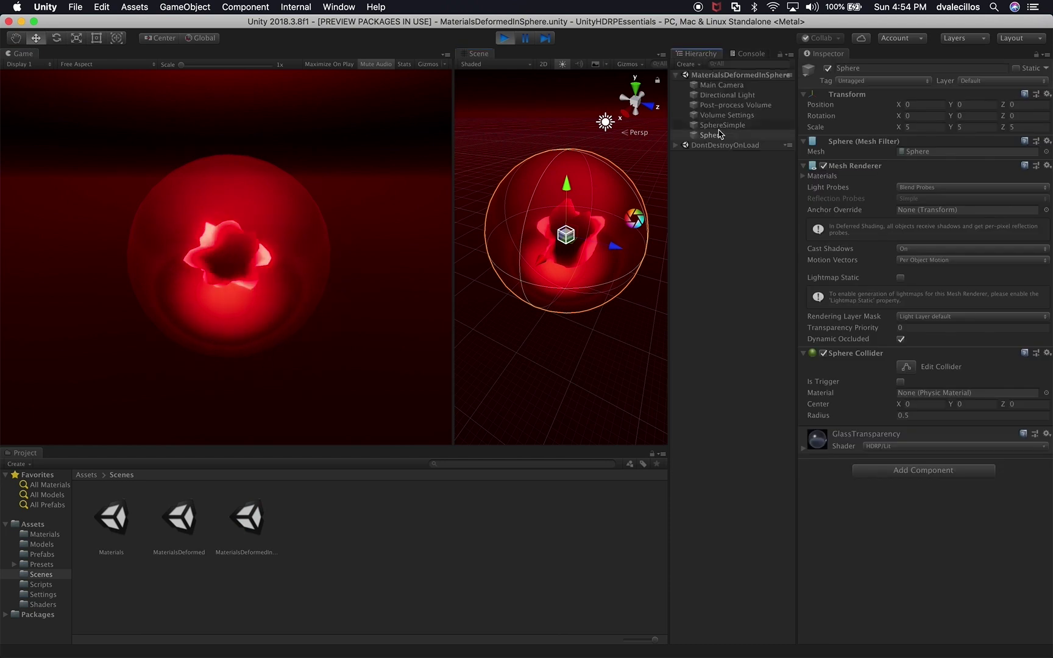
pyautogui.click(722, 86)
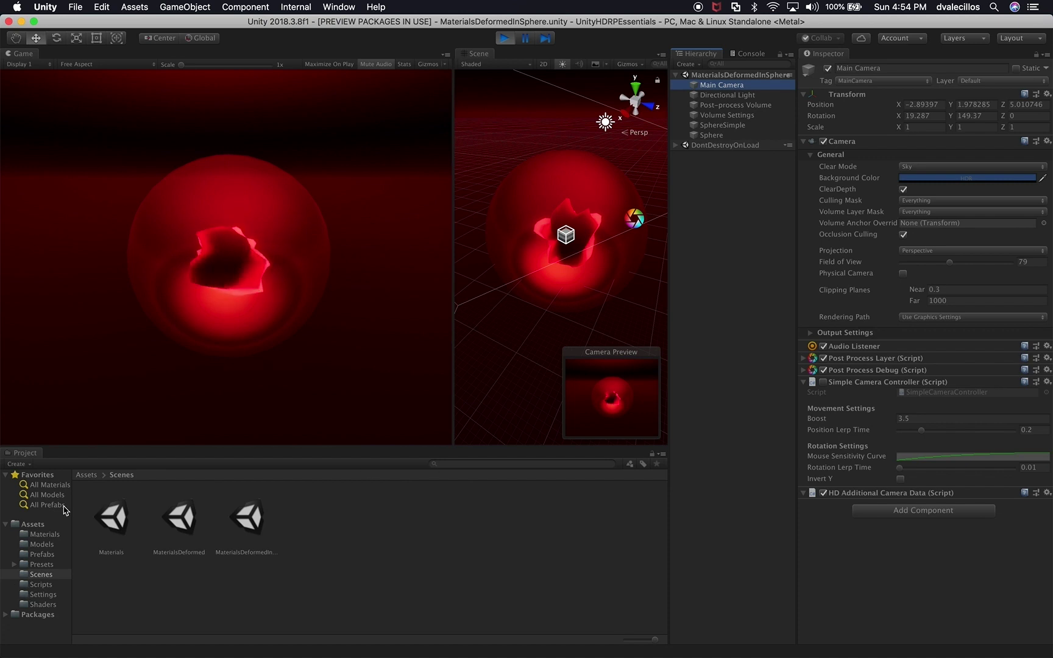
# Compare the VolumeSettingsDark and VolumeSettingsDark_Baking profiles in the Settings folder, ending on VolumeSettingsDark
pyautogui.click(53, 597)
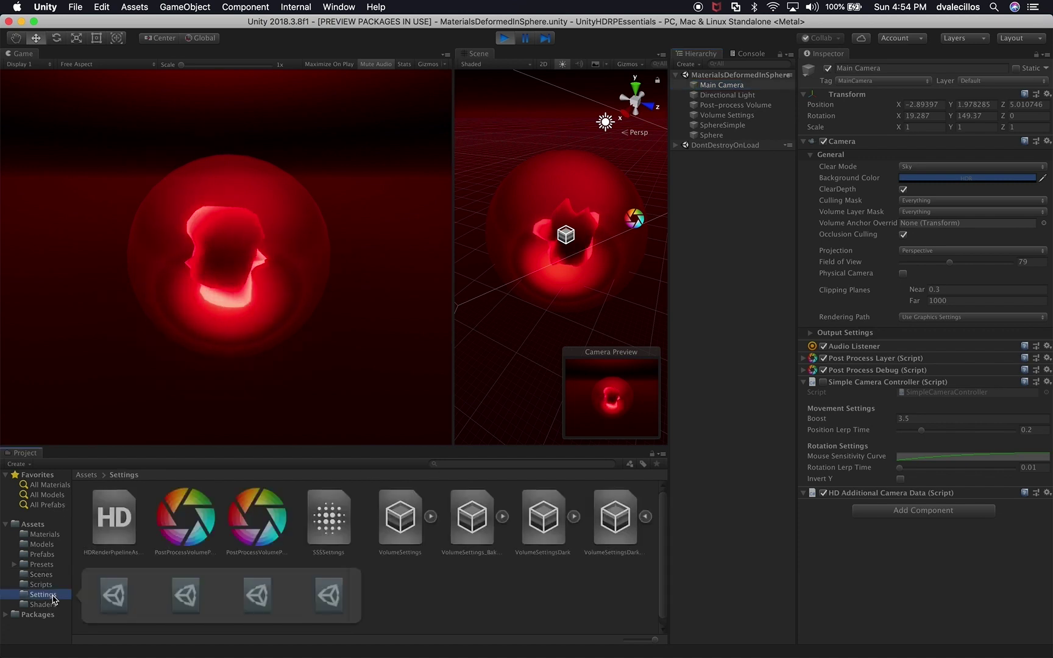
pyautogui.click(543, 539)
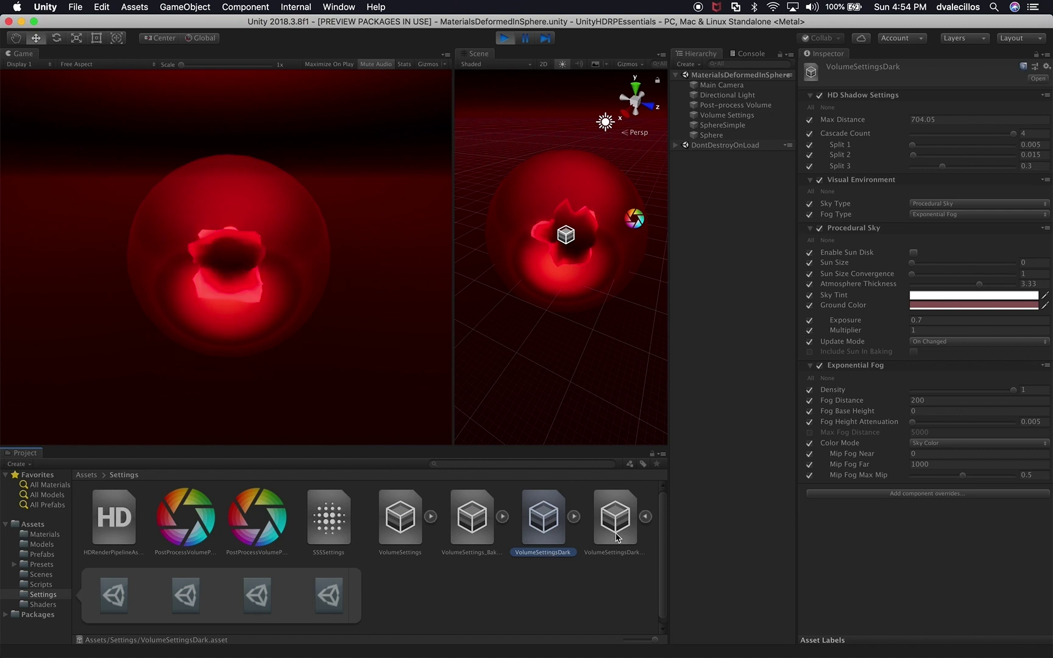
pyautogui.click(627, 552)
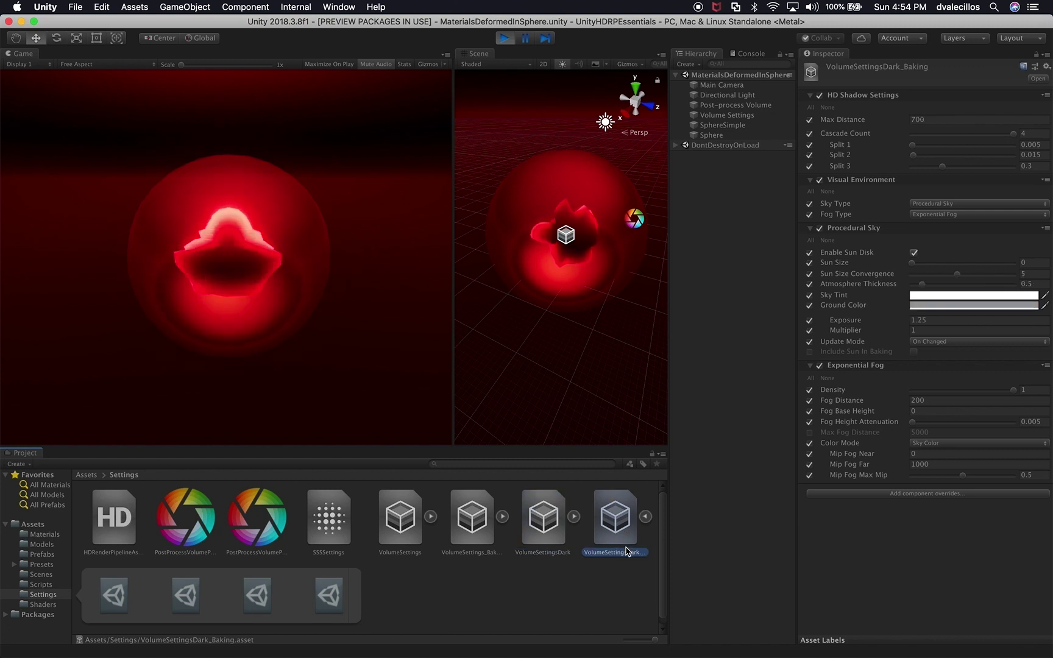
pyautogui.click(551, 522)
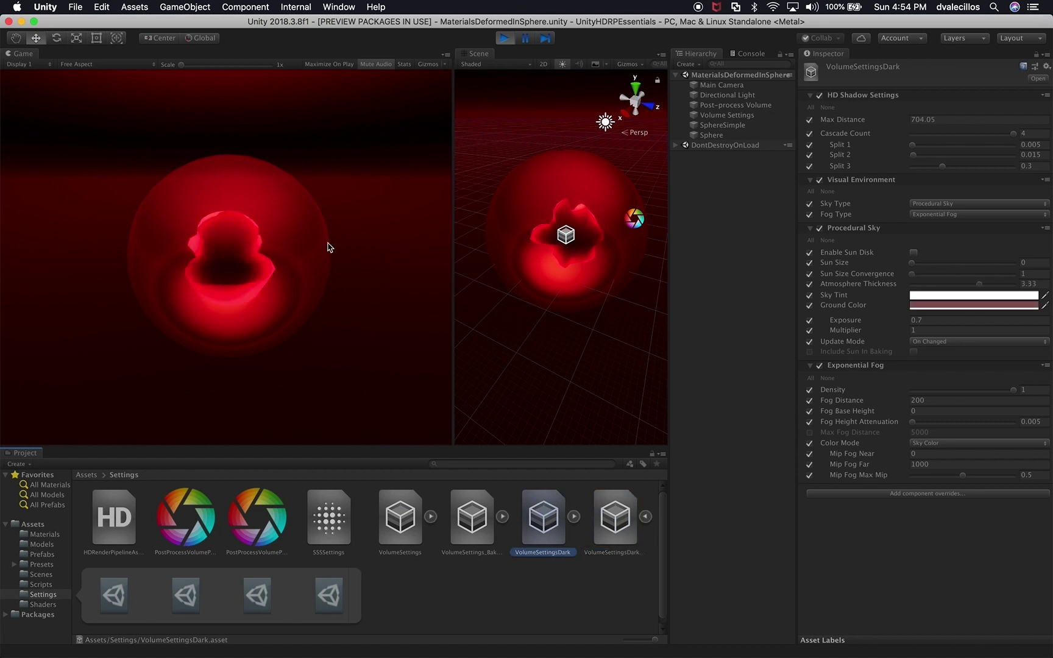